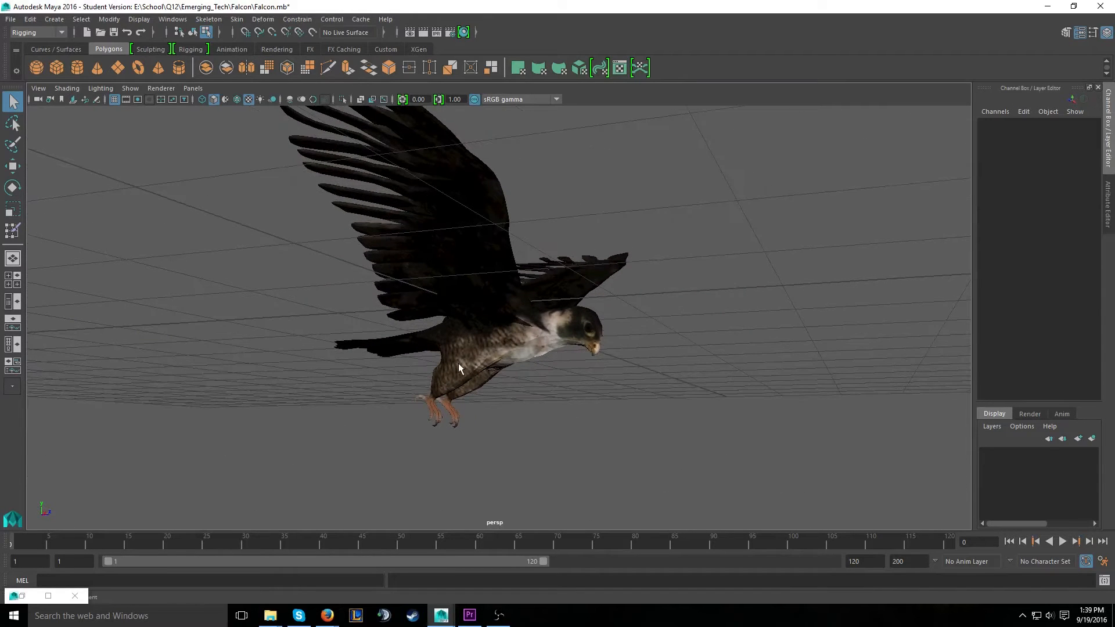
Inspect the textured falcon model and switch the viewport to smooth shading without textures
{"action": "left_click_drag", "start_coordinate": [424, 372], "coordinate": [305, 410], "text": "alt"}
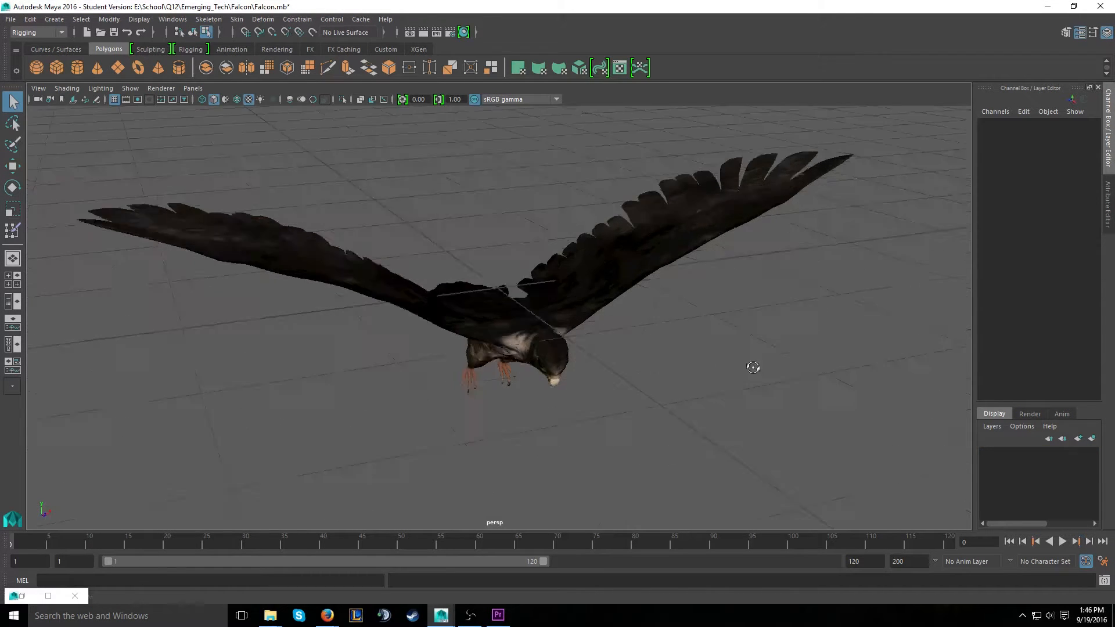
{"action": "left_click_drag", "start_coordinate": [753, 367], "coordinate": [761, 396], "text": "alt"}
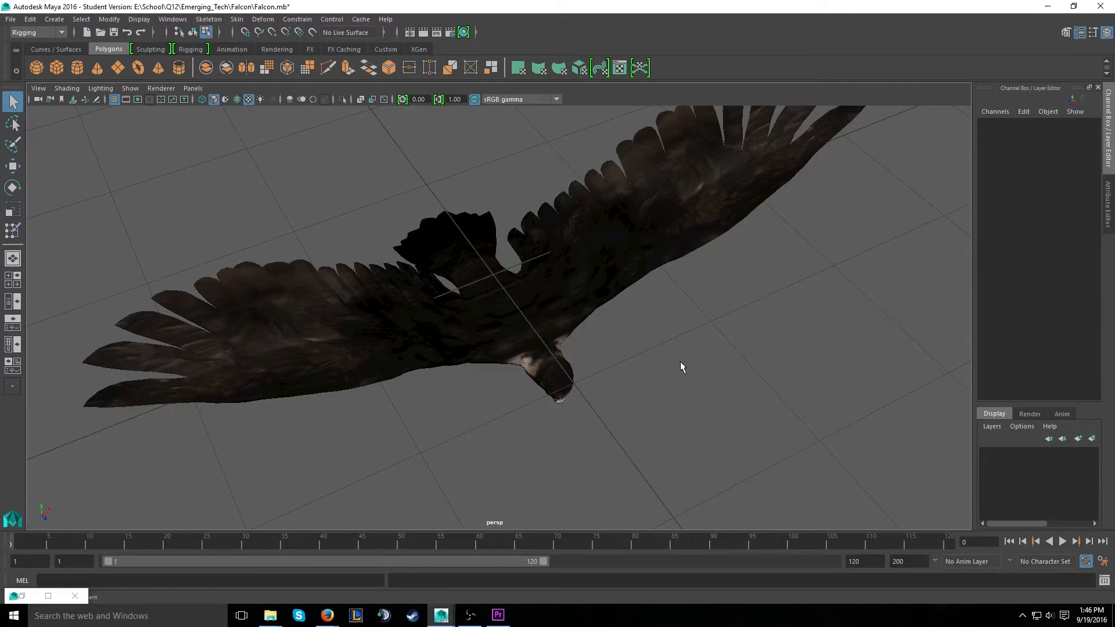
{"action": "key", "text": "5"}
{"action": "mouse_move", "coordinate": [689, 391]}
{"action": "left_mouse_down", "text": "alt"}
{"action": "mouse_move", "coordinate": [596, 372]}
{"action": "mouse_move", "coordinate": [604, 349]}
{"action": "mouse_move", "coordinate": [697, 364]}
{"action": "left_mouse_up", "text": "alt"}
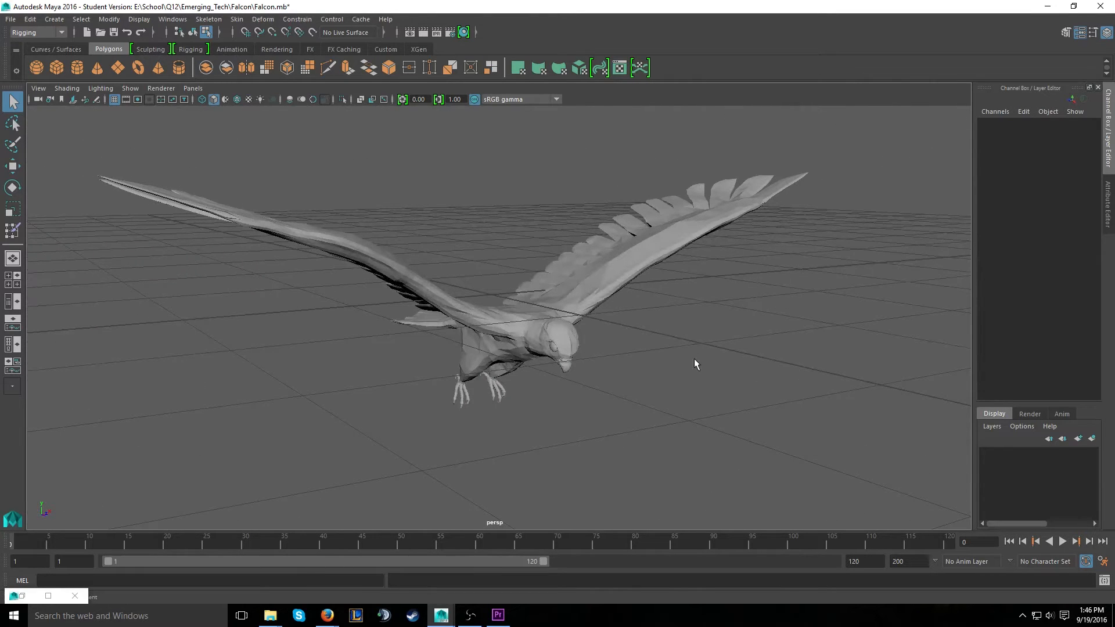
{"action": "key", "text": "6"}
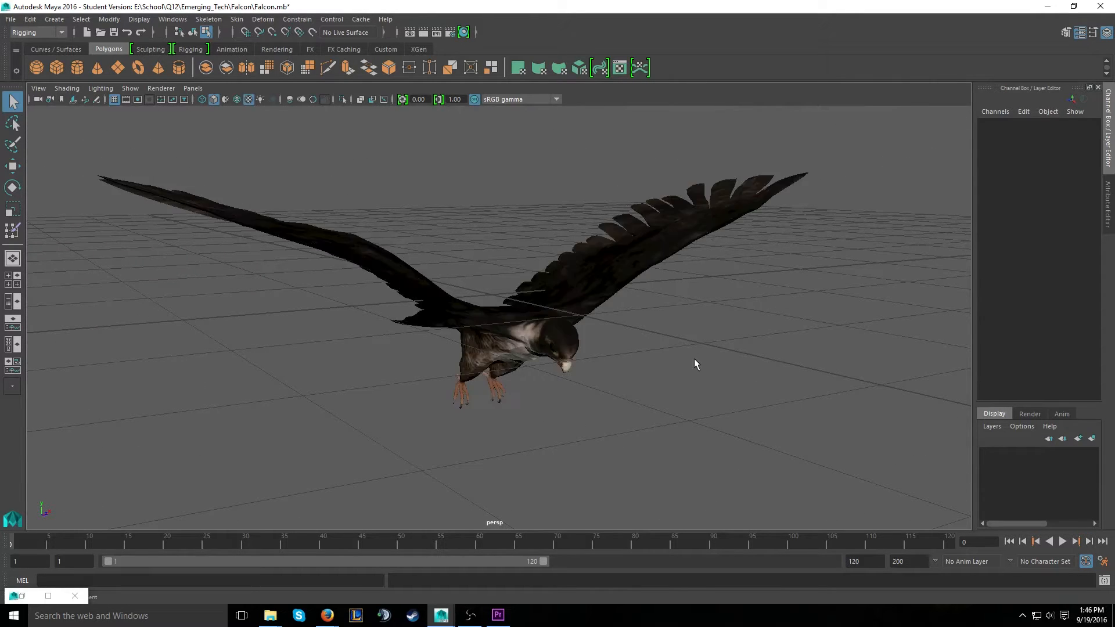
{"action": "key", "text": "5"}
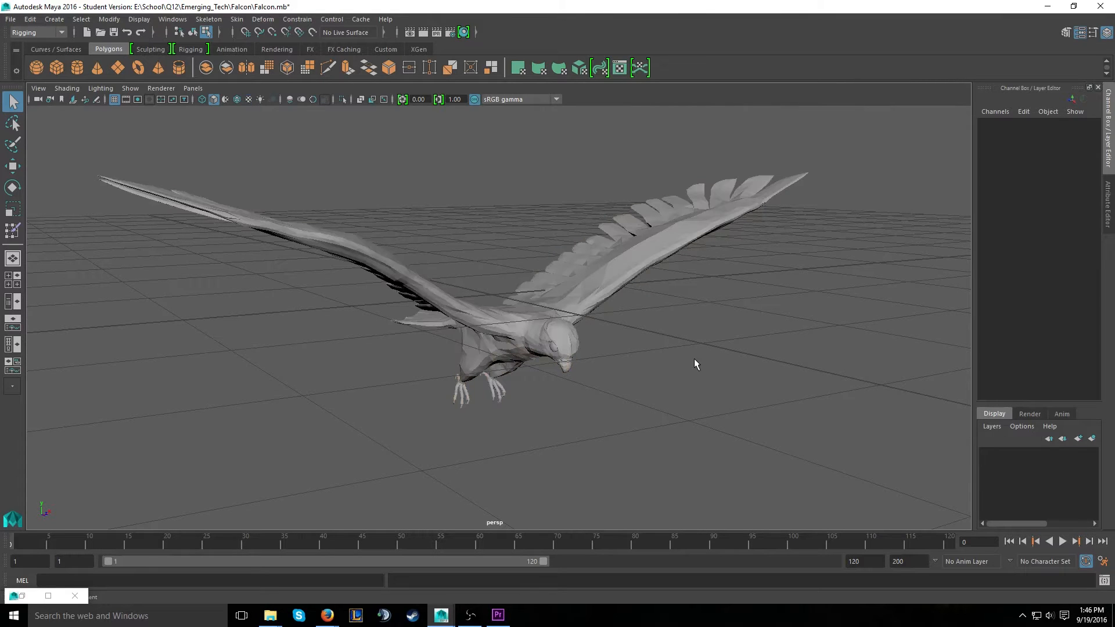
{"action": "left_click_drag", "start_coordinate": [695, 360], "coordinate": [602, 363], "text": "alt"}
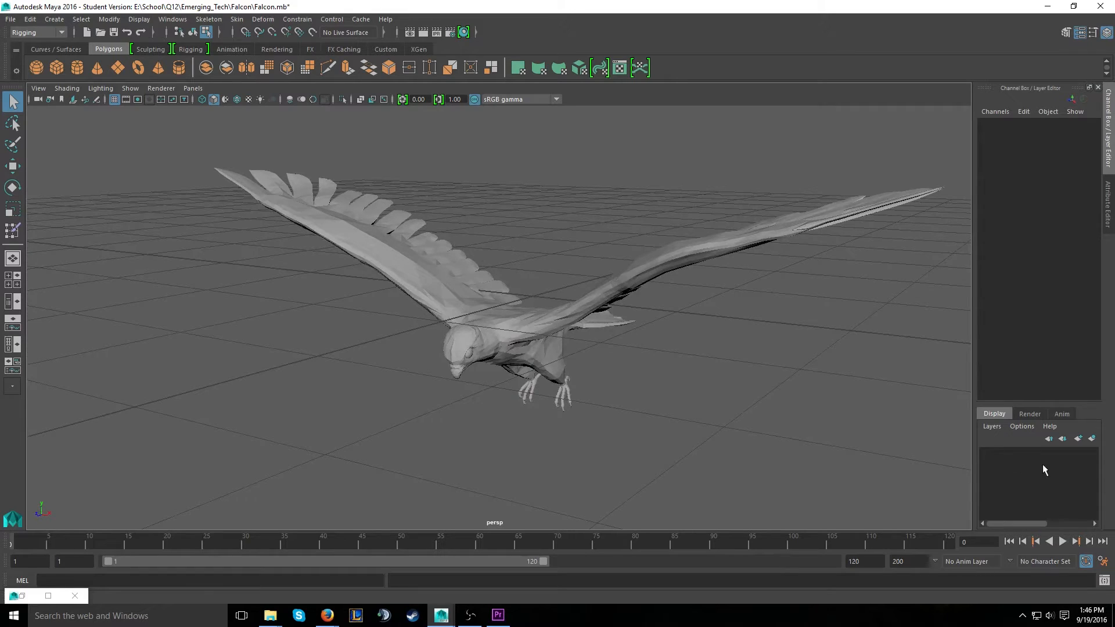
Create two display layers and rename the lower one Mesh and the upper one Bones
{"action": "left_click", "coordinate": [1079, 440]}
{"action": "left_click", "coordinate": [1079, 439]}
{"action": "double_click", "coordinate": [1038, 465]}
{"action": "type", "text": "Mesh"}
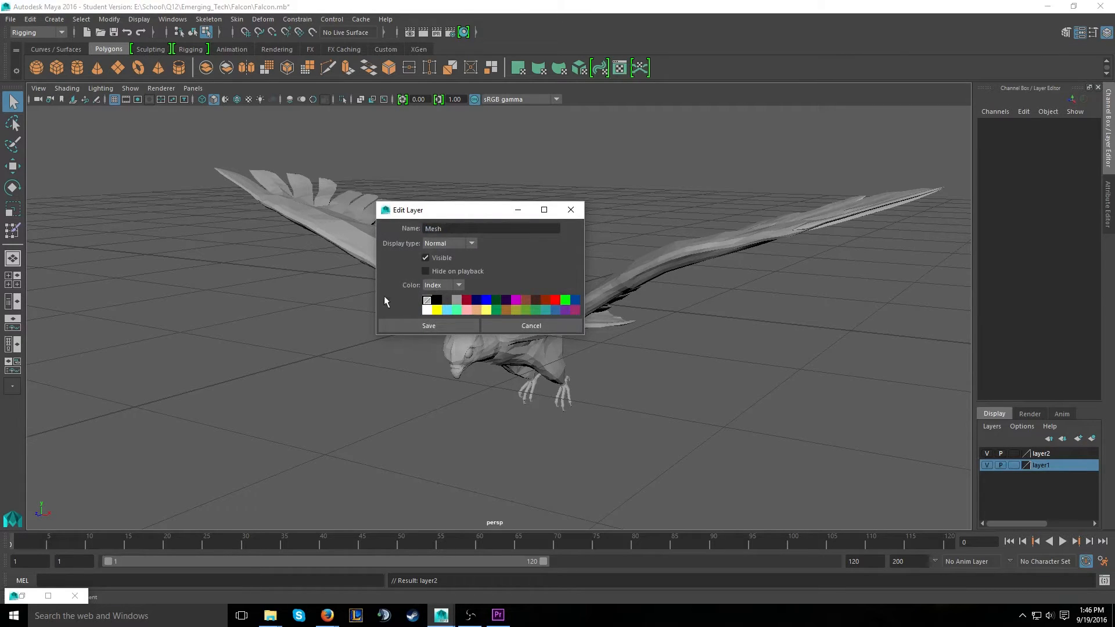
{"action": "left_click", "coordinate": [422, 324]}
{"action": "double_click", "coordinate": [1042, 454]}
{"action": "type", "text": "Bones"}
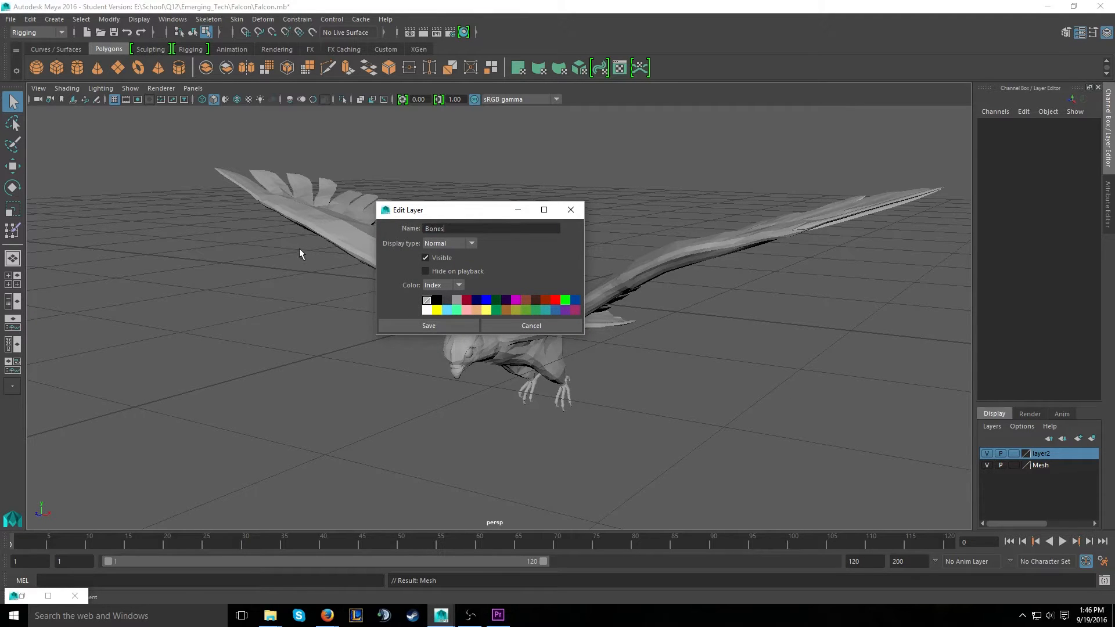
{"action": "left_click", "coordinate": [383, 324]}
Return the falcon mesh from component editing to Object Mode and select the whole mesh
{"action": "left_click_drag", "start_coordinate": [270, 364], "coordinate": [709, 383], "text": "alt"}
{"action": "right_click_drag", "start_coordinate": [737, 263], "coordinate": [726, 260]}
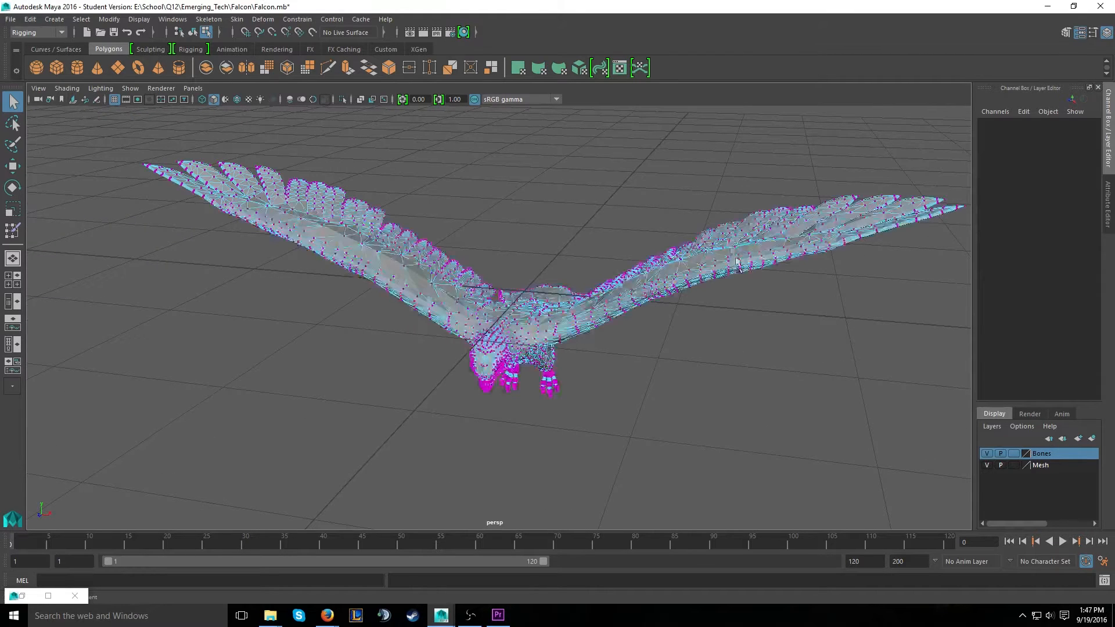
{"action": "right_click", "coordinate": [671, 276]}
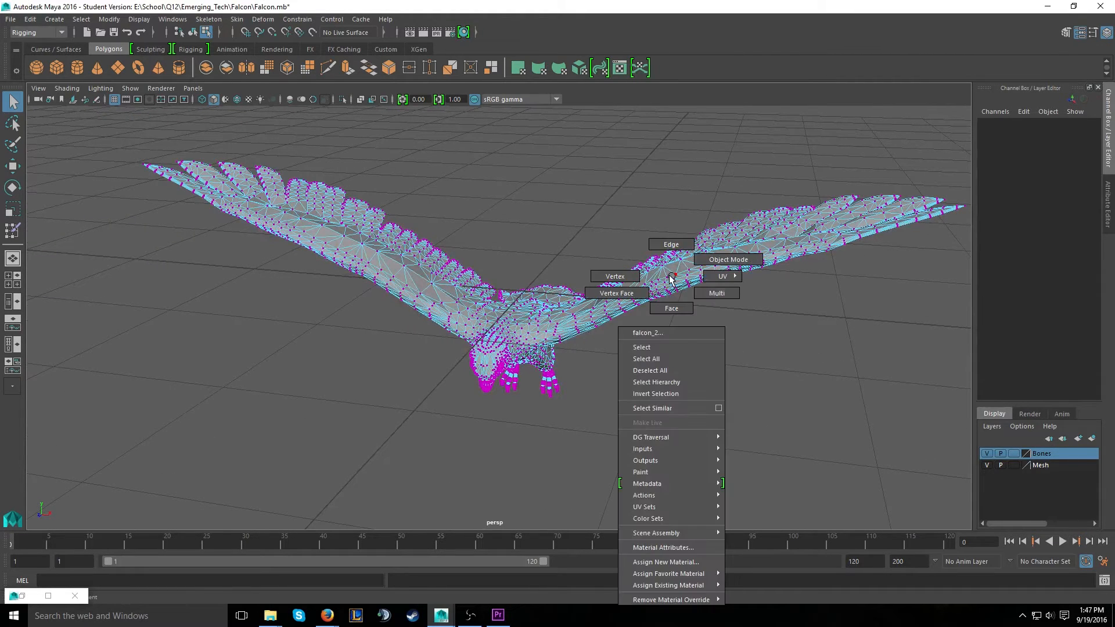
{"action": "left_click", "coordinate": [720, 259]}
{"action": "left_click", "coordinate": [636, 284]}
{"action": "left_click_drag", "start_coordinate": [570, 169], "coordinate": [537, 238], "text": "alt"}
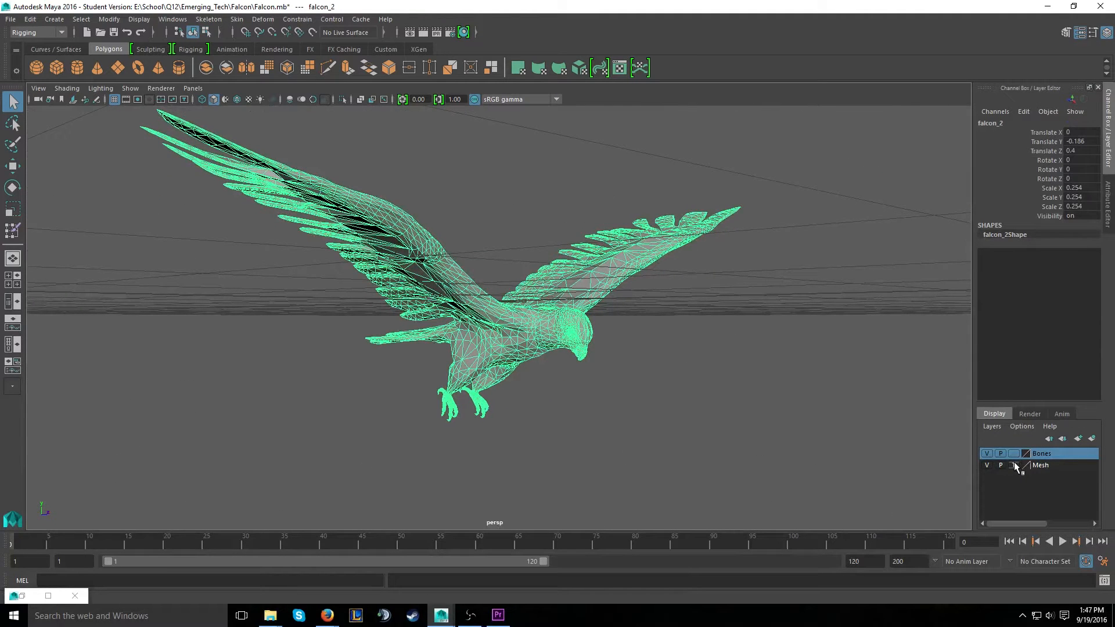
Set the Mesh layer's display type to Reference and test selecting the falcon in the viewport
{"action": "left_click", "coordinate": [727, 361]}
{"action": "mouse_move", "coordinate": [727, 361]}
{"action": "left_mouse_down", "text": "alt"}
{"action": "mouse_move", "coordinate": [670, 321]}
{"action": "mouse_move", "coordinate": [521, 313]}
{"action": "left_mouse_up", "text": "alt"}
{"action": "left_click", "coordinate": [521, 312]}
{"action": "left_click", "coordinate": [662, 400]}
{"action": "left_click", "coordinate": [594, 330]}
{"action": "left_click", "coordinate": [718, 395]}
{"action": "left_click_drag", "start_coordinate": [698, 406], "coordinate": [712, 346], "text": "alt"}
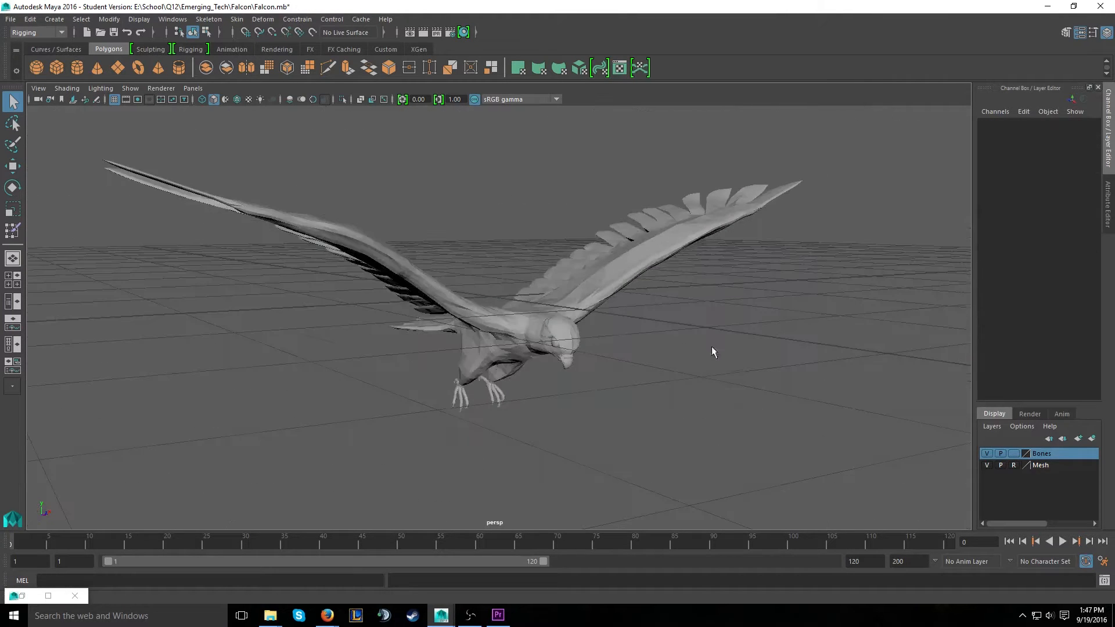
Add the falcon mesh to the Mesh layer and test selecting it in the viewport
{"action": "left_click", "coordinate": [616, 279]}
{"action": "right_click", "coordinate": [1040, 468]}
{"action": "left_click", "coordinate": [1025, 489]}
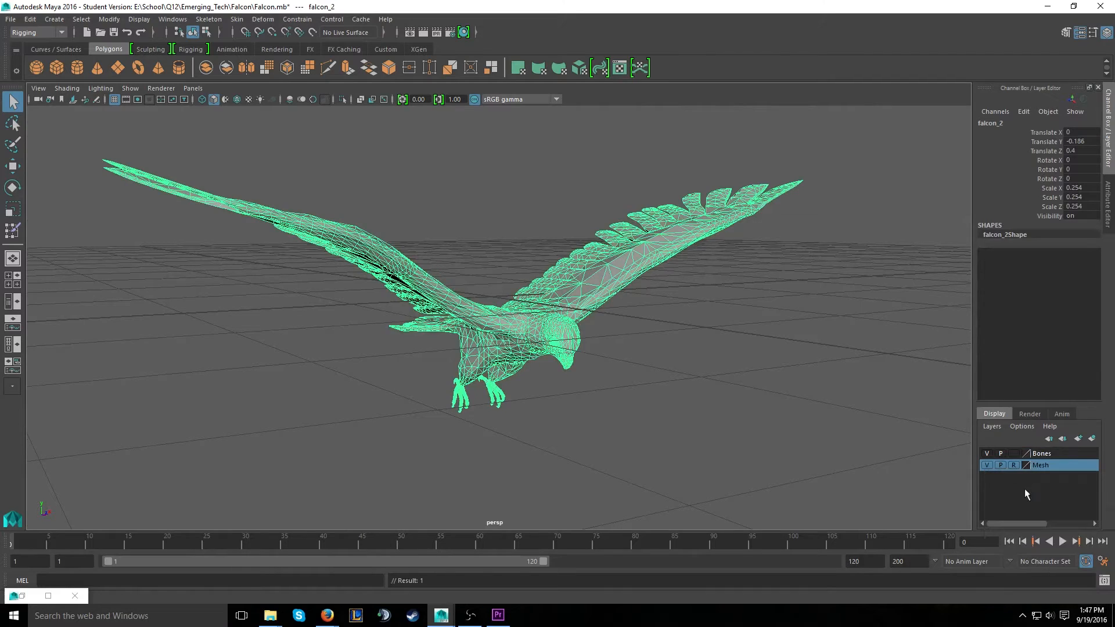
{"action": "left_click", "coordinate": [623, 299]}
{"action": "left_click_drag", "start_coordinate": [623, 299], "coordinate": [556, 316], "text": "alt"}
{"action": "left_click_drag", "start_coordinate": [478, 280], "coordinate": [547, 308], "text": "alt"}
{"action": "left_click_drag", "start_coordinate": [754, 323], "coordinate": [827, 364], "text": "alt"}
Make the Bones layer current and toggle the Mesh layer's visibility off and back on
{"action": "left_click", "coordinate": [1045, 454]}
{"action": "left_click_drag", "start_coordinate": [887, 429], "coordinate": [582, 340], "text": "alt"}
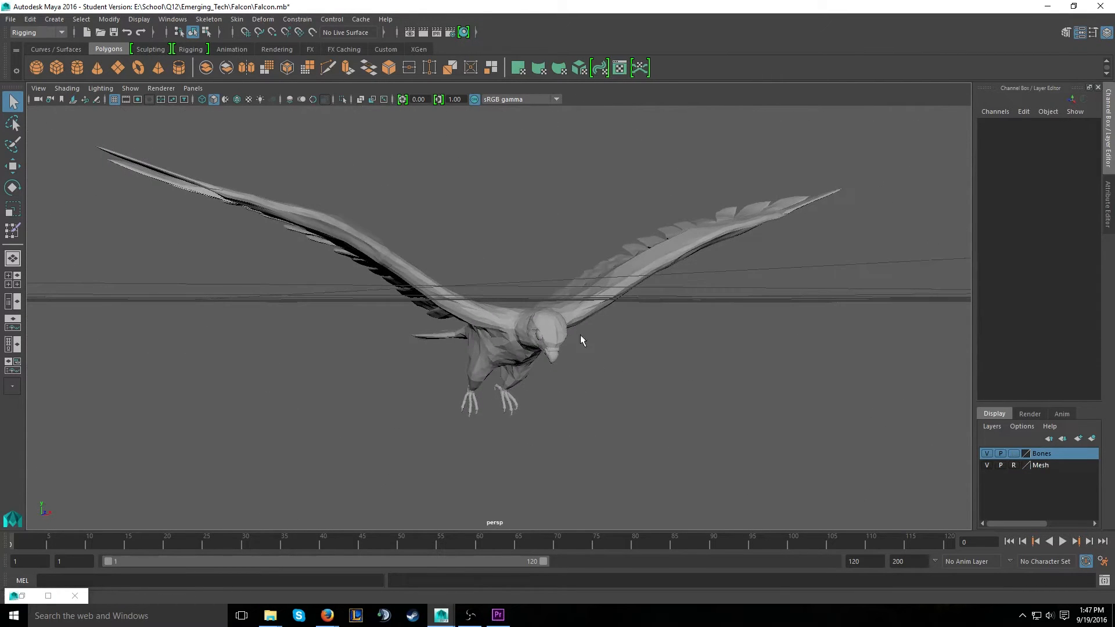
{"action": "left_click", "coordinate": [988, 463]}
{"action": "left_click", "coordinate": [988, 463]}
{"action": "left_click_drag", "start_coordinate": [767, 341], "coordinate": [382, 277], "text": "alt"}
{"action": "left_click", "coordinate": [987, 454]}
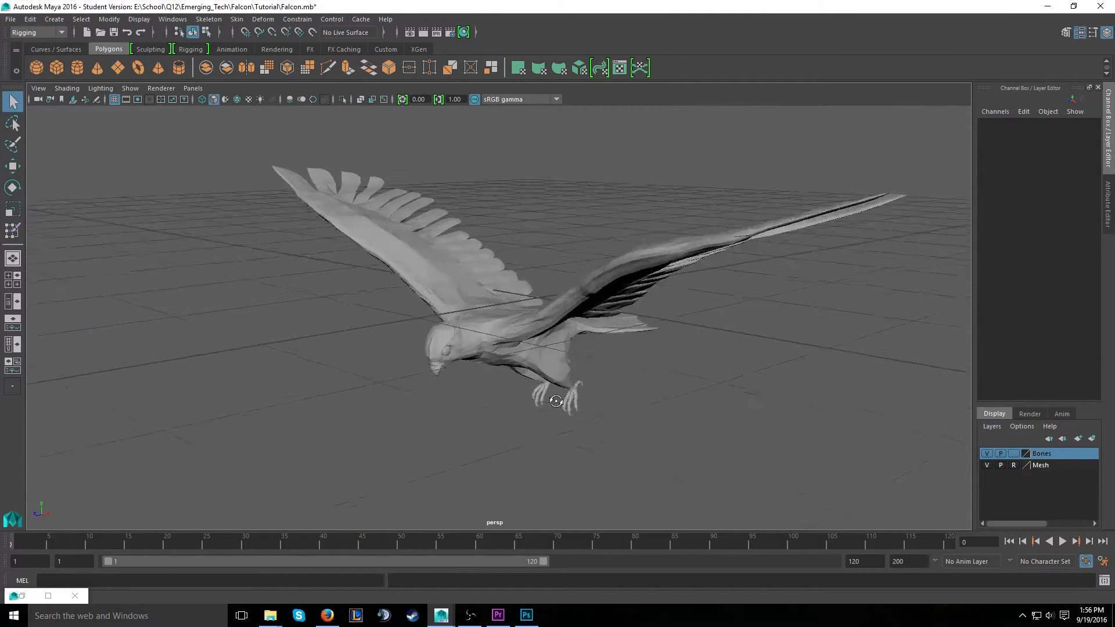
Study the falcon's wings, body and legs, and compare them with the arm-wing and bird skeleton reference images in Firefox
{"action": "left_click_drag", "start_coordinate": [465, 400], "coordinate": [361, 446], "text": "alt"}
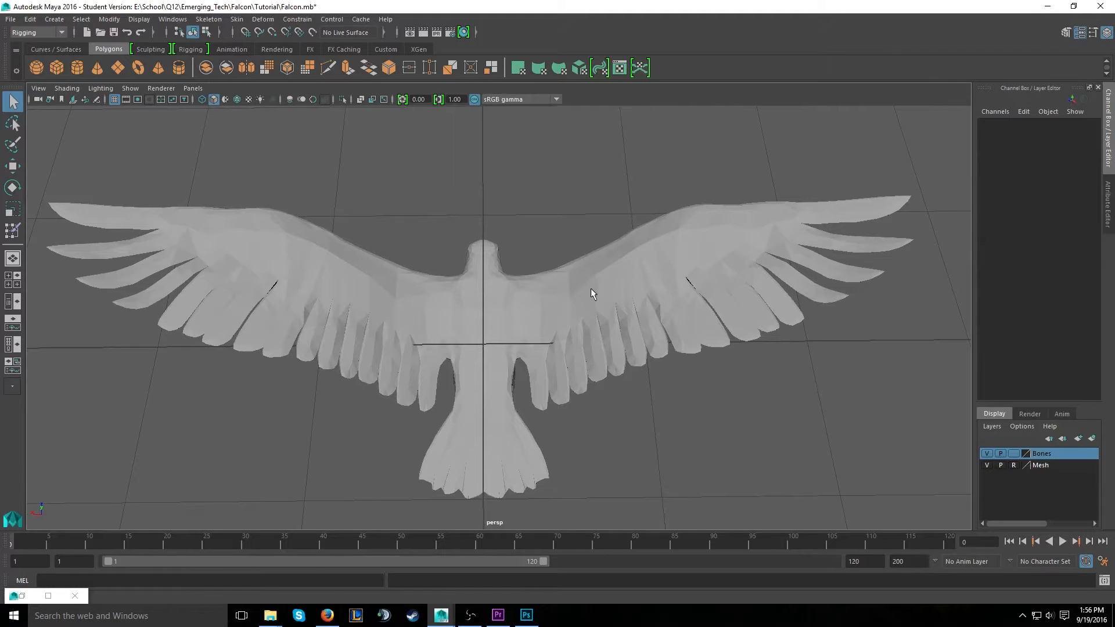
{"action": "left_click_drag", "start_coordinate": [747, 243], "coordinate": [580, 361], "text": "alt"}
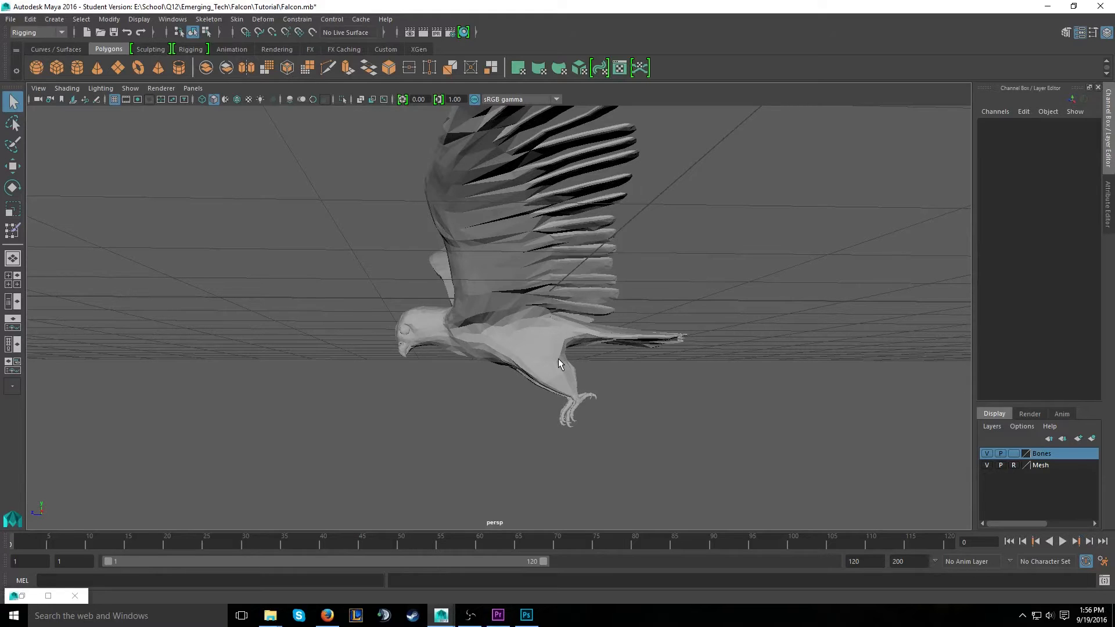
{"action": "mouse_move", "coordinate": [745, 314]}
{"action": "left_mouse_down", "text": "alt"}
{"action": "mouse_move", "coordinate": [672, 314]}
{"action": "mouse_move", "coordinate": [640, 379]}
{"action": "mouse_move", "coordinate": [628, 374]}
{"action": "left_mouse_up", "text": "alt"}
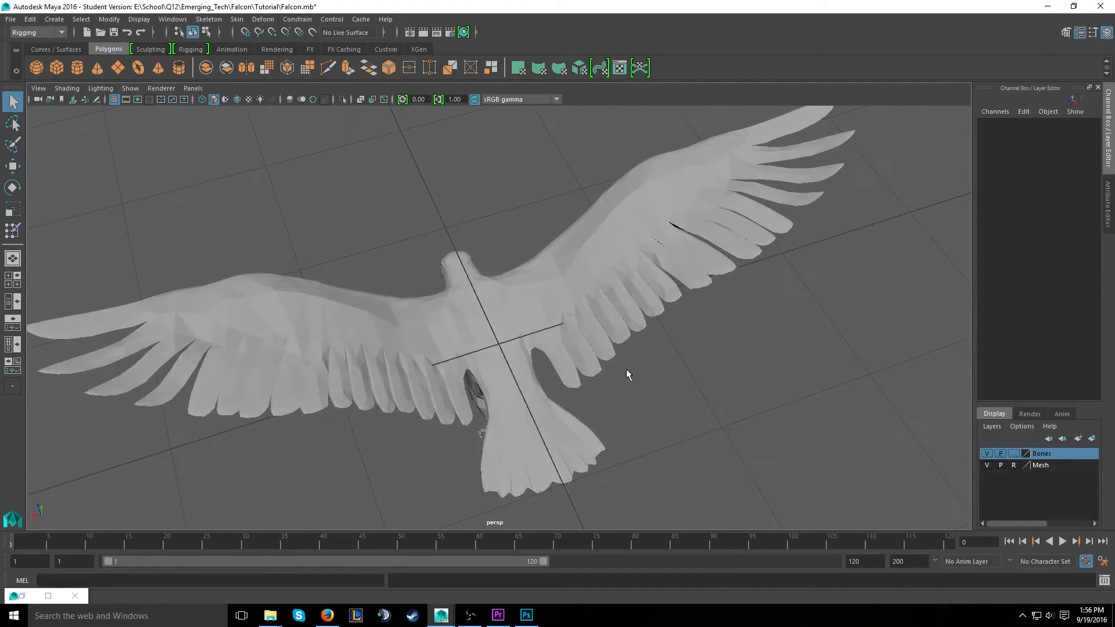
{"action": "mouse_move", "coordinate": [329, 620]}
{"action": "left_click", "coordinate": [340, 566]}
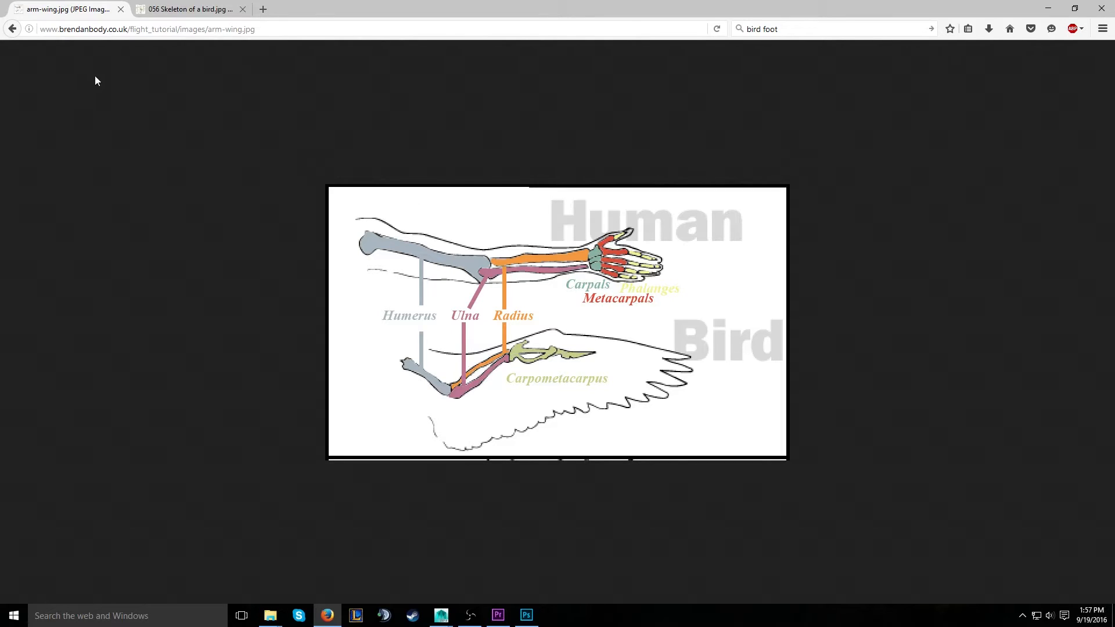
{"action": "left_click", "coordinate": [187, 9]}
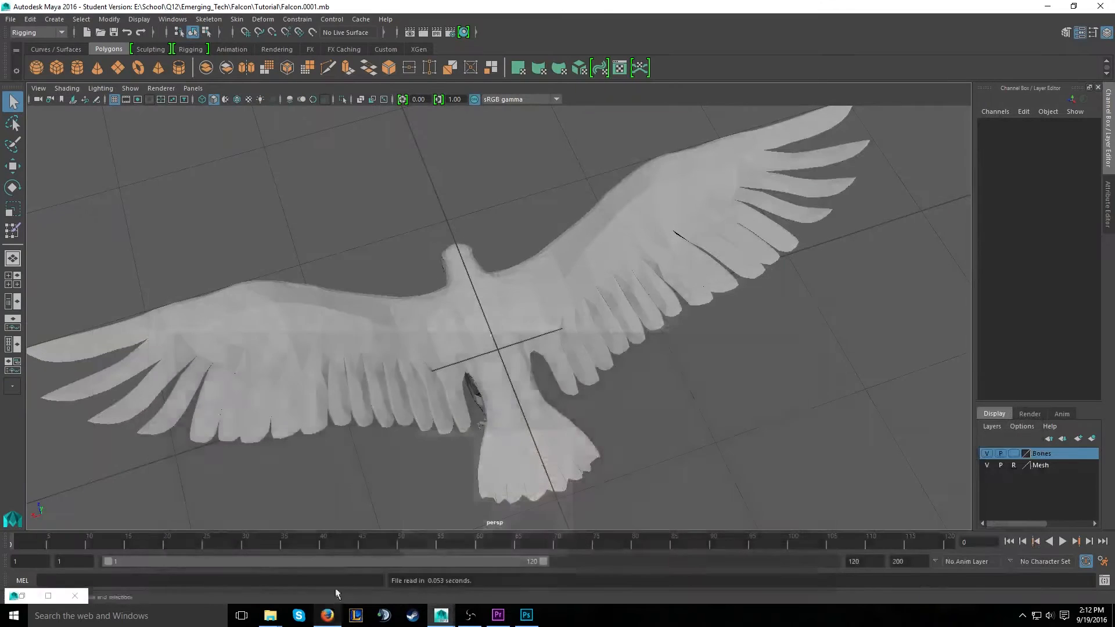
Switch the viewport to the top orthographic view of the falcon and turn on X-ray shading
{"action": "left_click_drag", "start_coordinate": [679, 360], "coordinate": [663, 371], "text": "alt"}
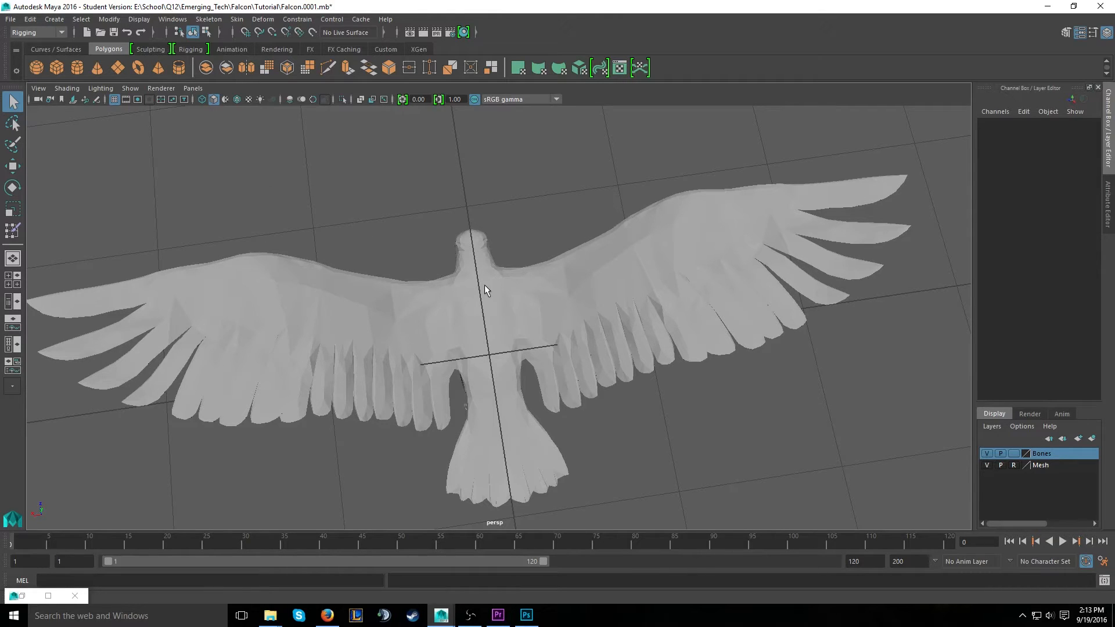
{"action": "left_click_drag", "start_coordinate": [547, 316], "coordinate": [527, 309], "text": "alt"}
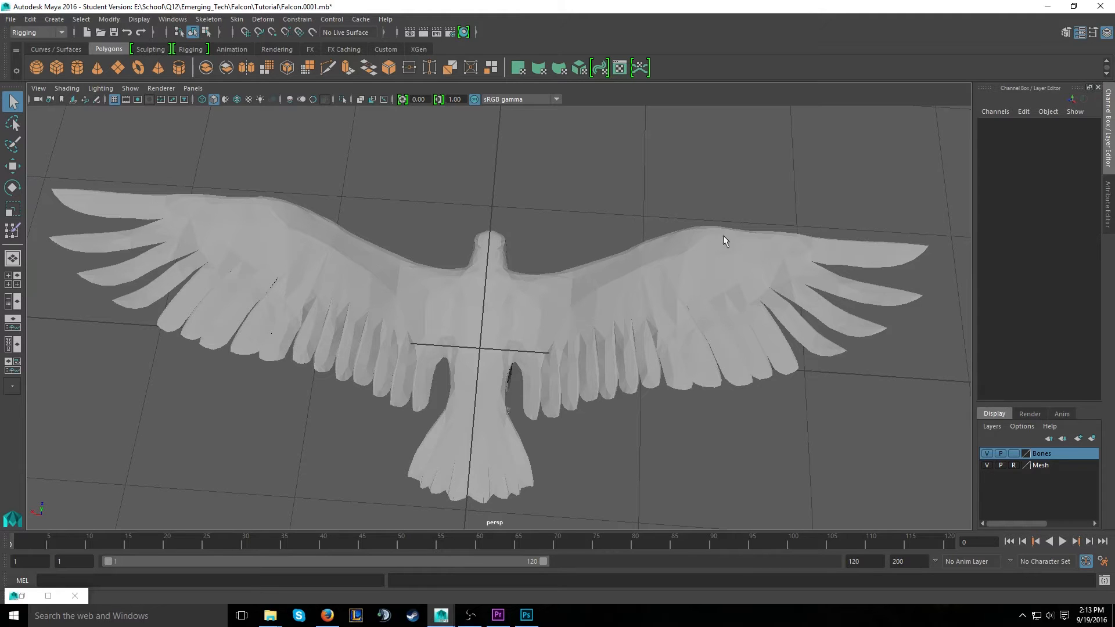
{"action": "left_click", "coordinate": [197, 89]}
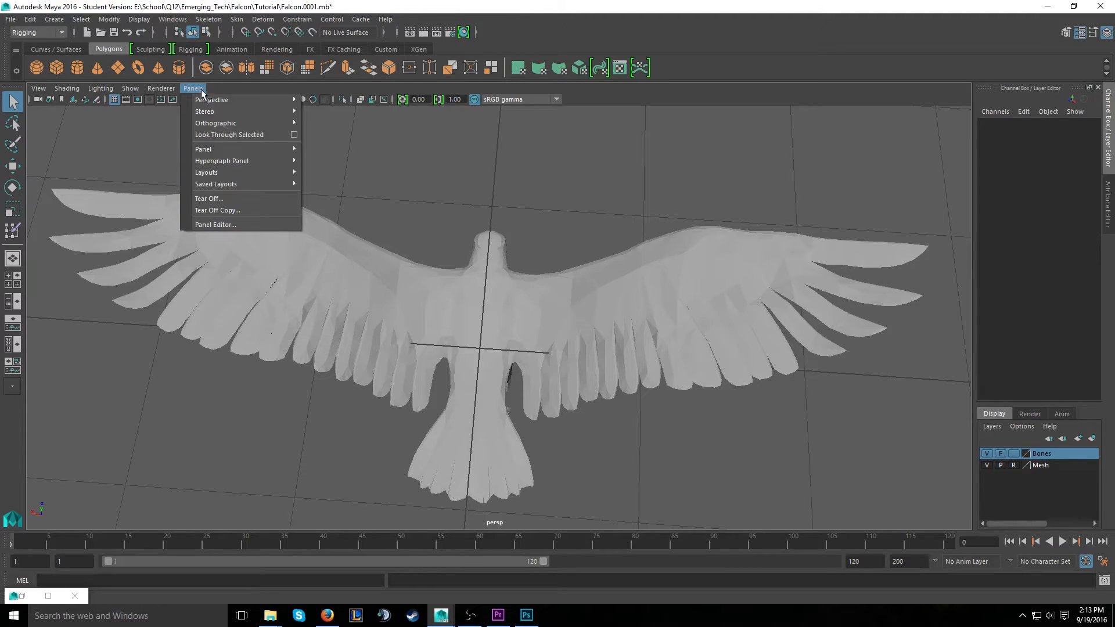
{"action": "mouse_move", "coordinate": [223, 100]}
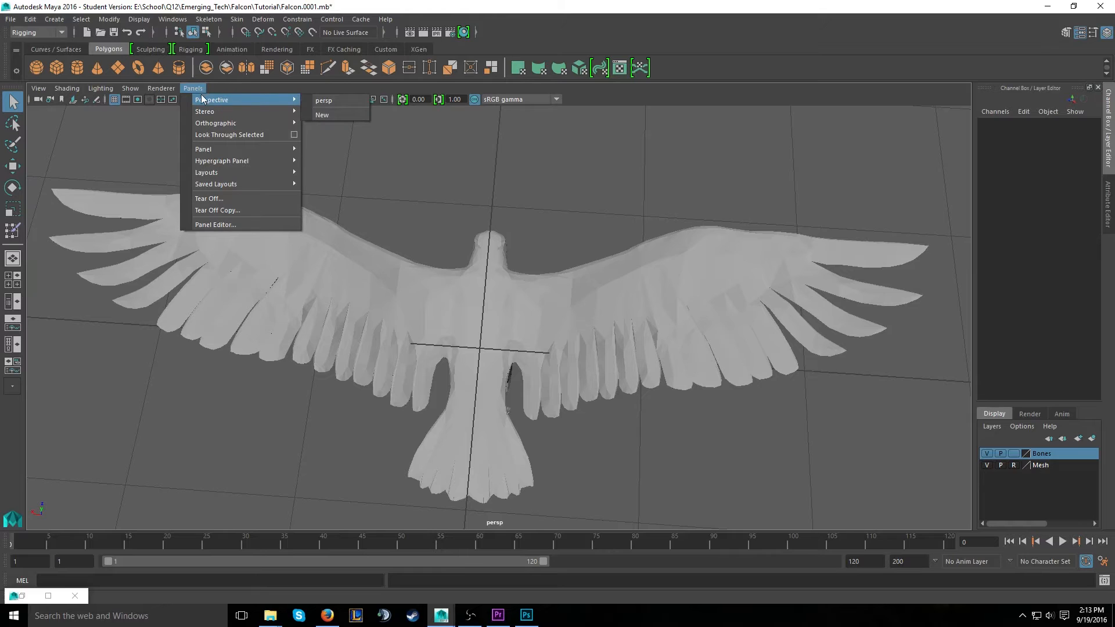
{"action": "mouse_move", "coordinate": [223, 125]}
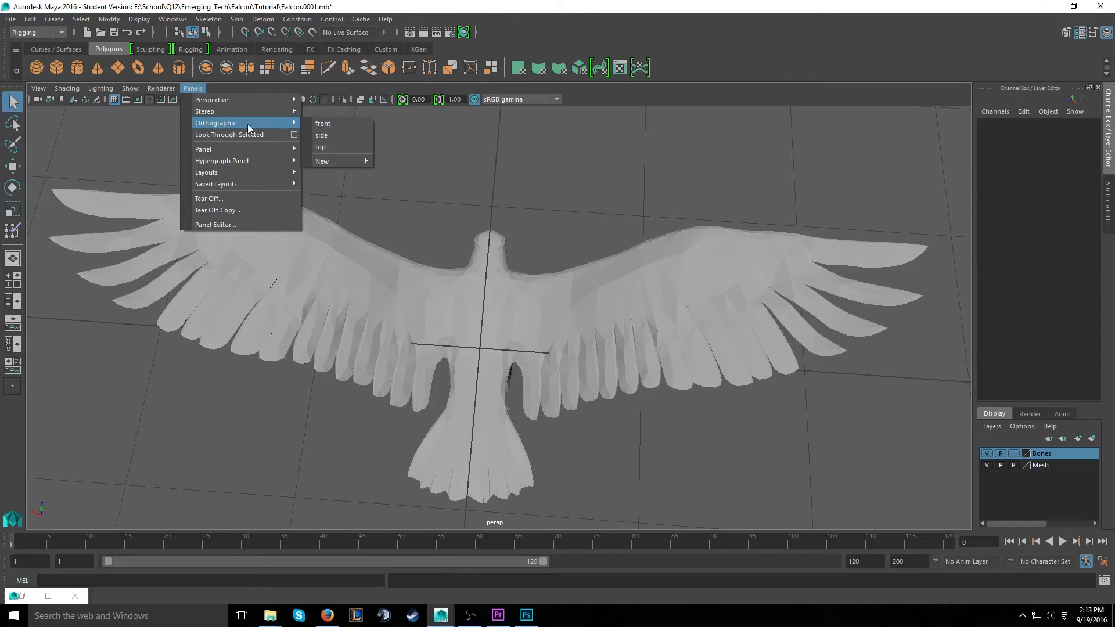
{"action": "left_click", "coordinate": [340, 146]}
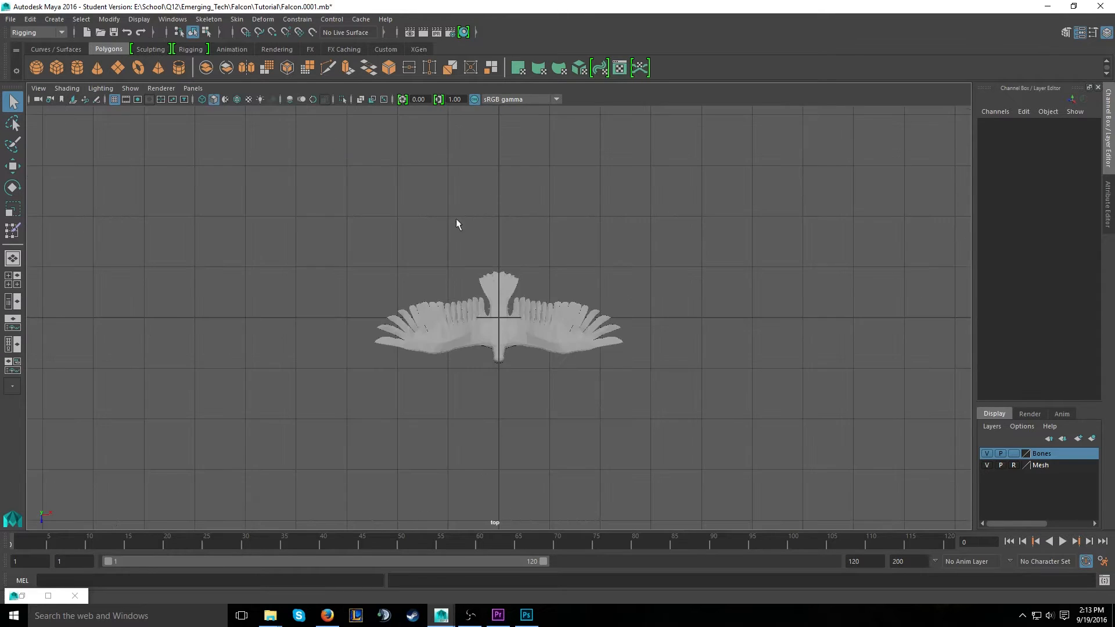
{"action": "scroll", "coordinate": [515, 329], "scroll_direction": "up", "scroll_amount": 8}
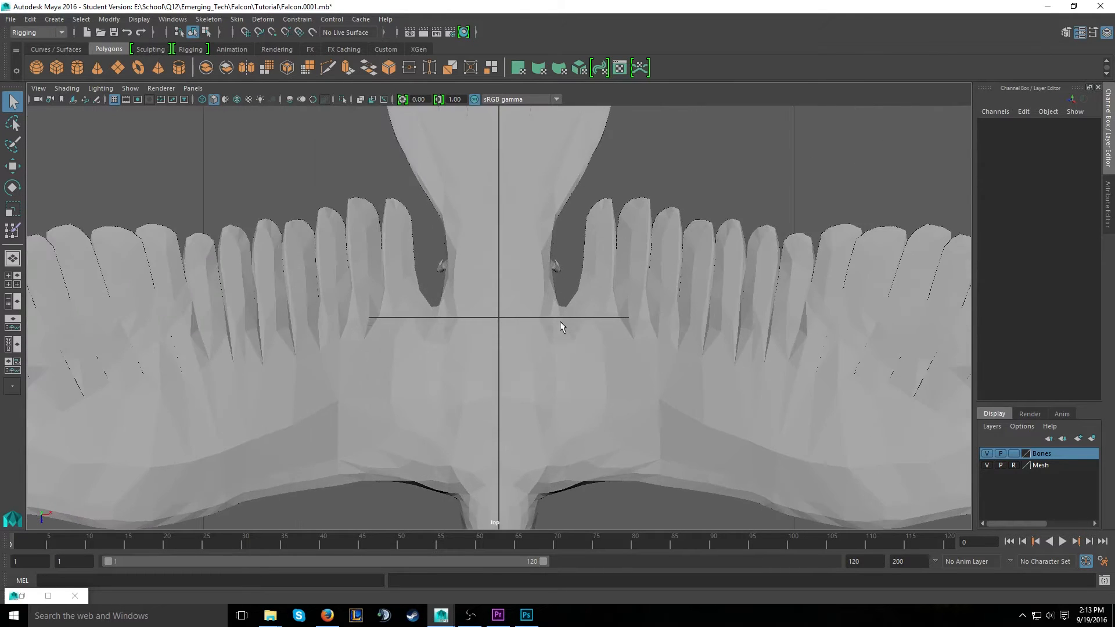
{"action": "scroll", "coordinate": [561, 325], "scroll_direction": "down", "scroll_amount": 10}
{"action": "scroll", "coordinate": [561, 322], "scroll_direction": "up", "scroll_amount": 10}
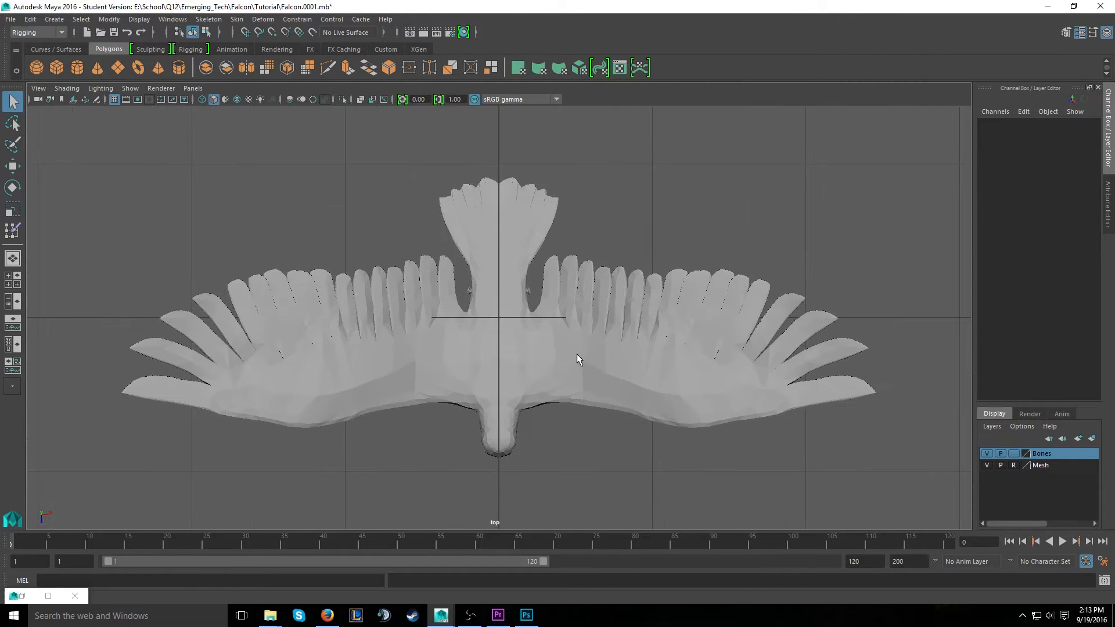
{"action": "left_click", "coordinate": [360, 100]}
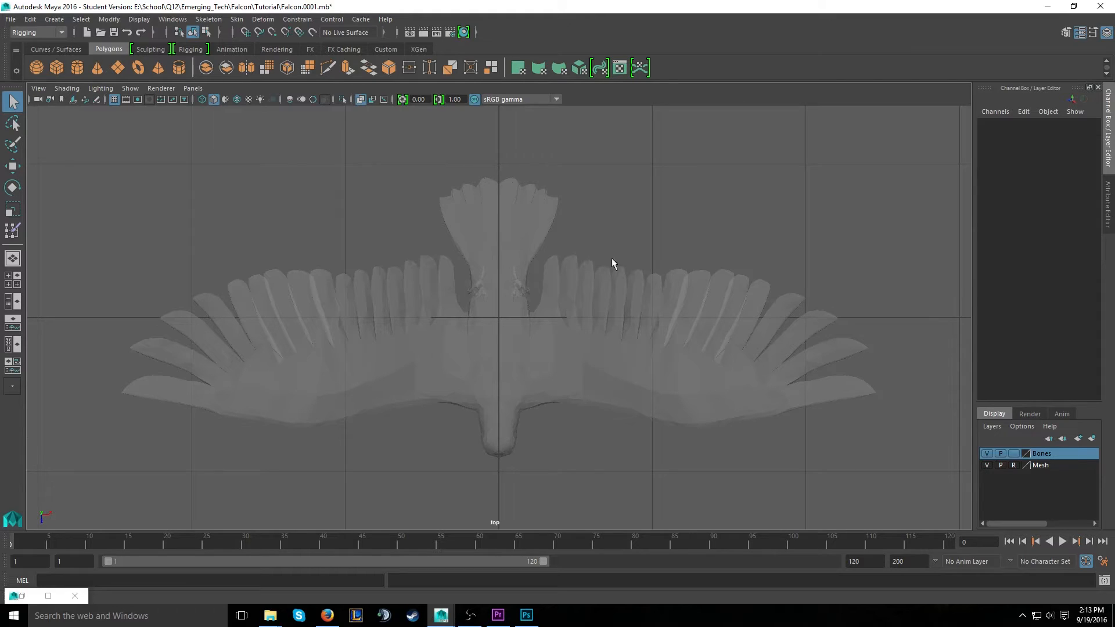
Create a new bottom orthographic view and frame the whole falcon in it
{"action": "left_click", "coordinate": [200, 88]}
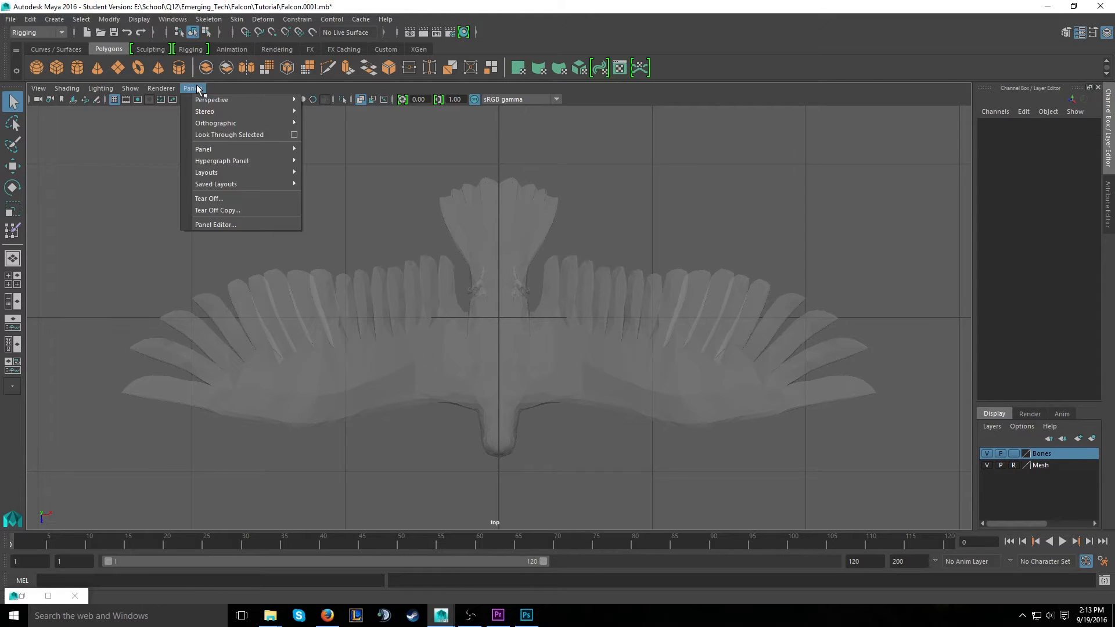
{"action": "mouse_move", "coordinate": [229, 124]}
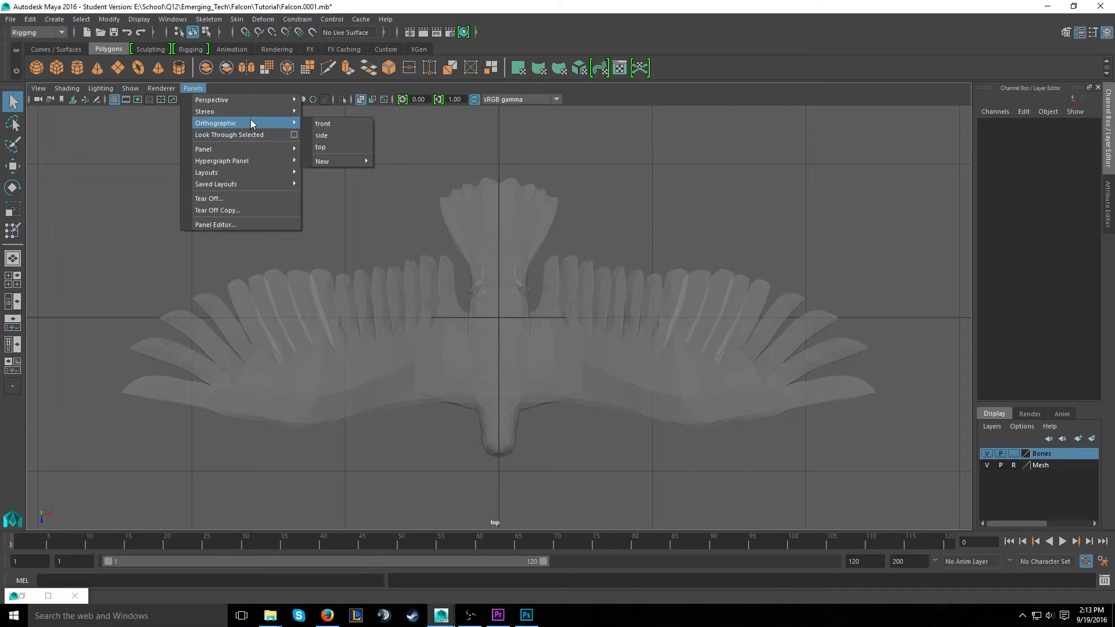
{"action": "mouse_move", "coordinate": [344, 162]}
{"action": "left_click", "coordinate": [410, 215]}
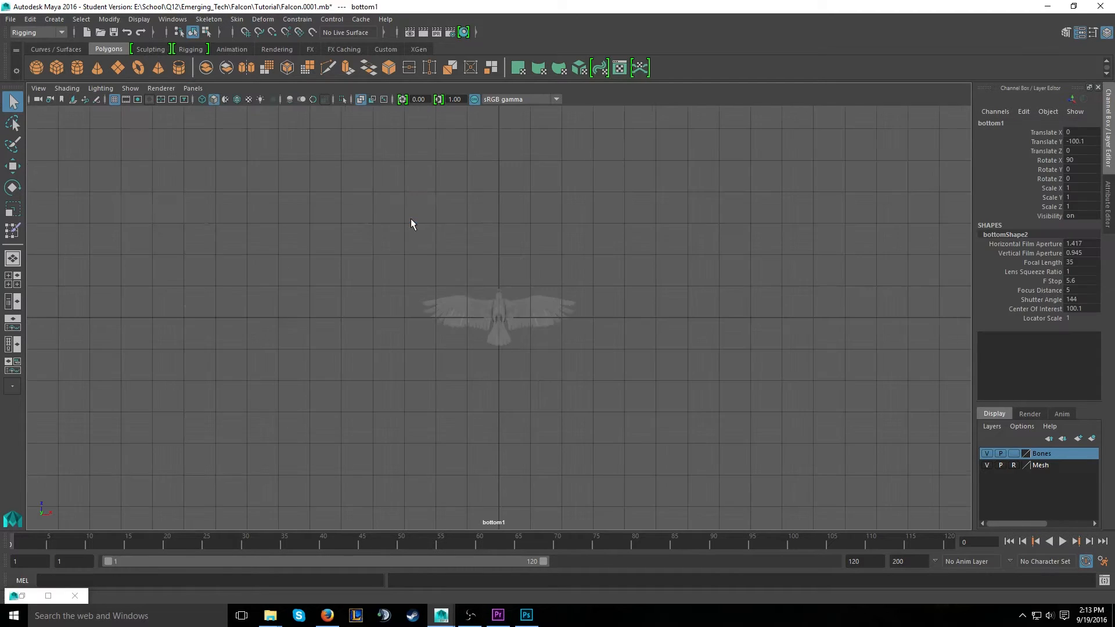
{"action": "key", "text": "a"}
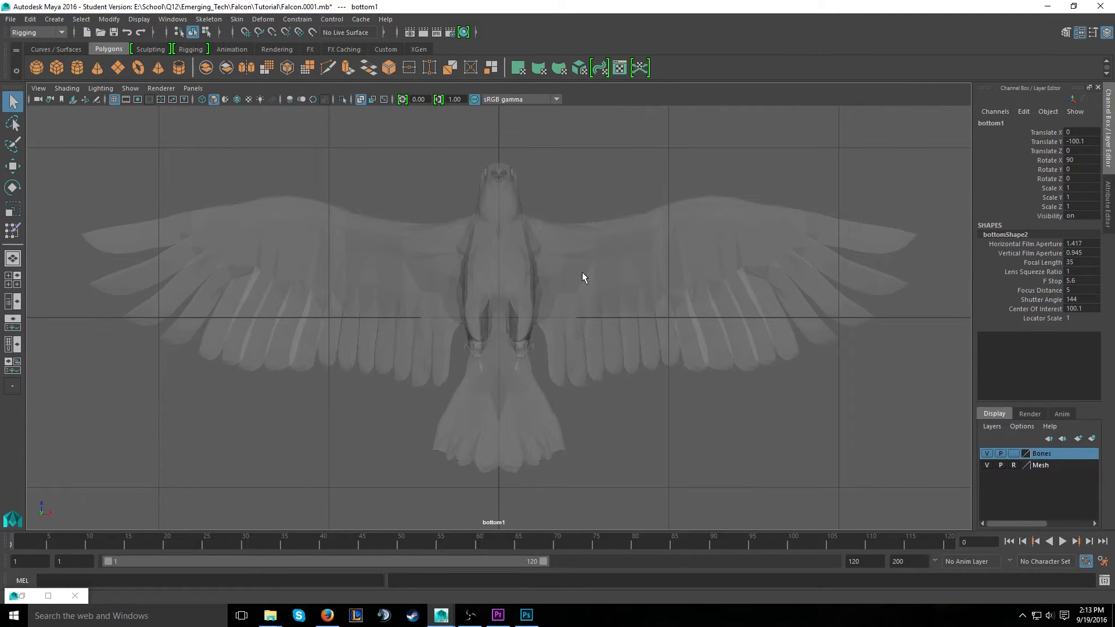
Switch to Firefox and consult the human-arm and bird-wing bone comparison image
{"action": "left_click", "coordinate": [327, 615]}
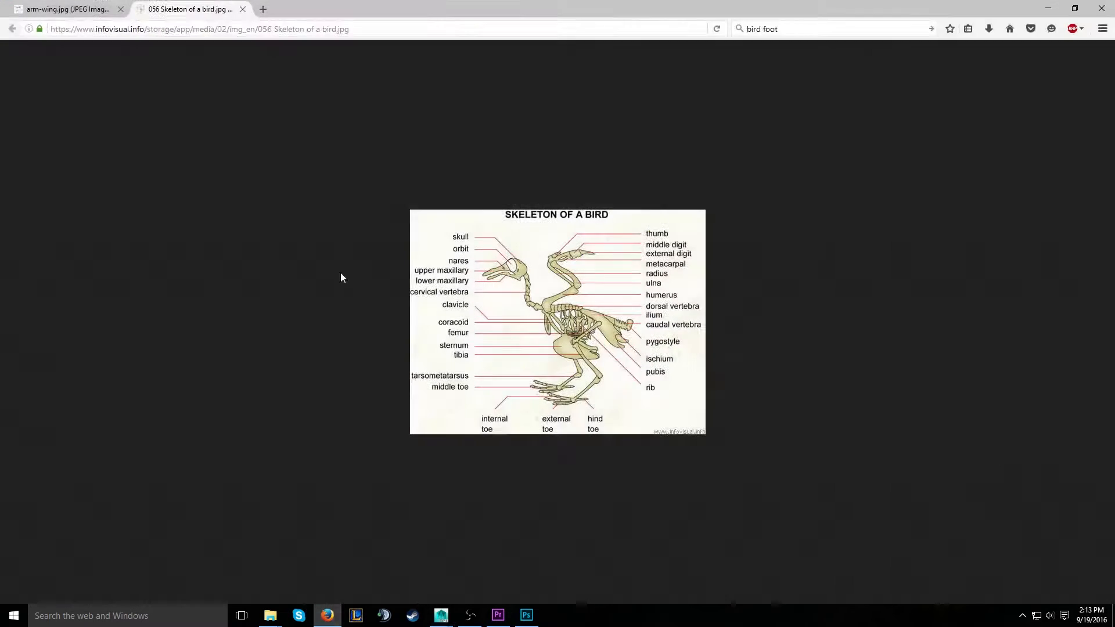
{"action": "left_click", "coordinate": [46, 8]}
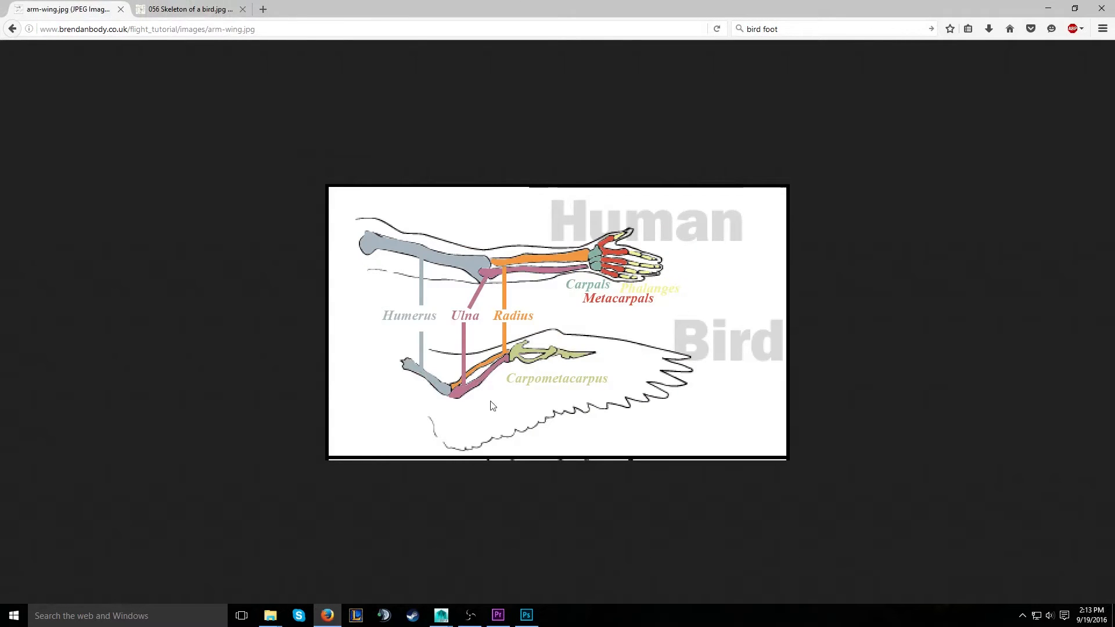
Return to Maya, start Create Joints and, after rechecking the wing reference, place the root joint at the shoulder, about X 0.149, Z 0.466
{"action": "left_click", "coordinate": [1048, 8]}
{"action": "left_click", "coordinate": [636, 282]}
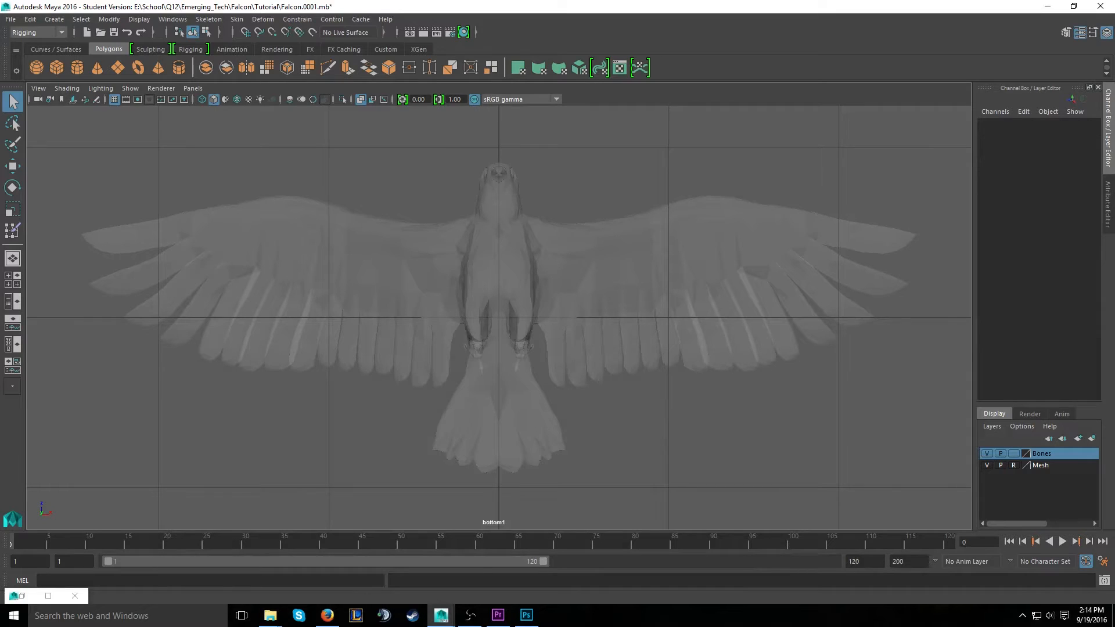
{"action": "scroll", "coordinate": [580, 173], "scroll_direction": "up", "scroll_amount": 4}
{"action": "middle_click_drag", "start_coordinate": [724, 276], "coordinate": [520, 411], "text": "alt"}
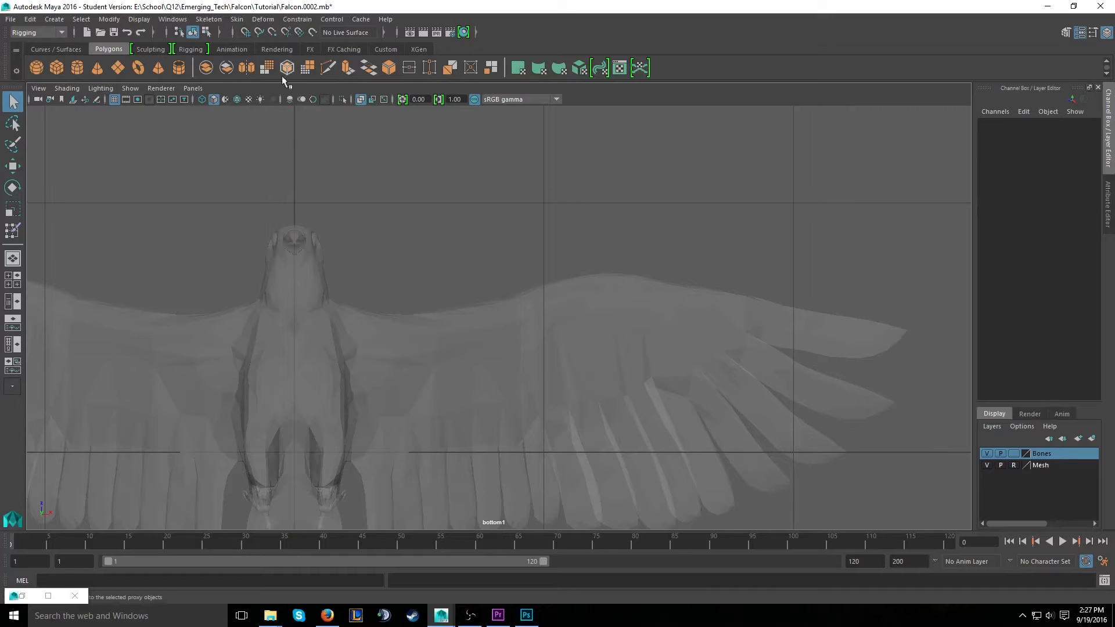
{"action": "left_click", "coordinate": [218, 22]}
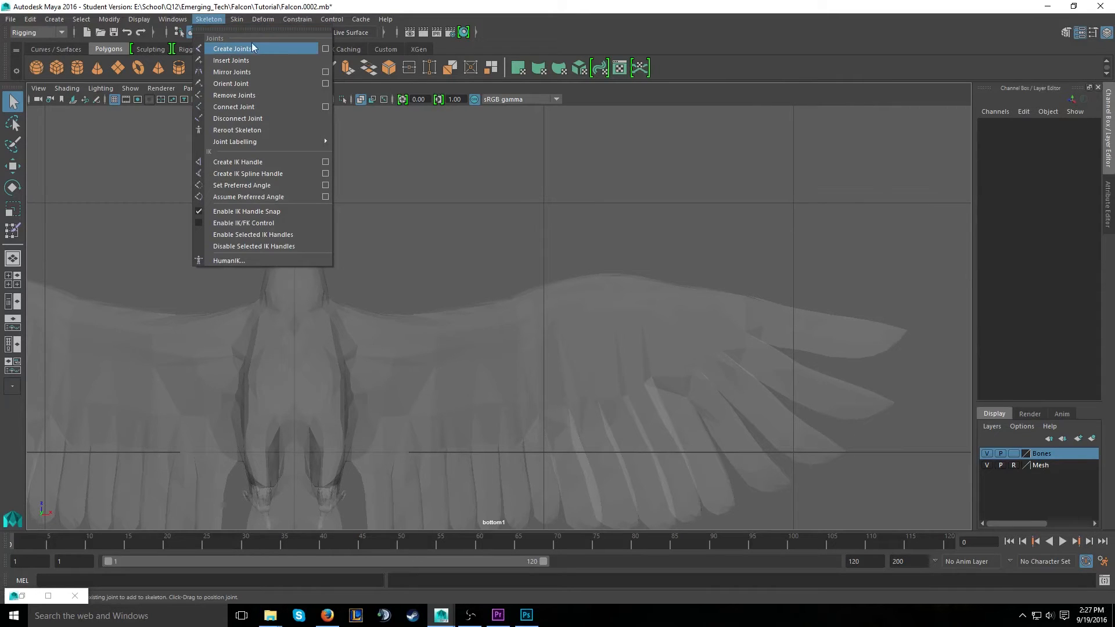
{"action": "left_click", "coordinate": [273, 47]}
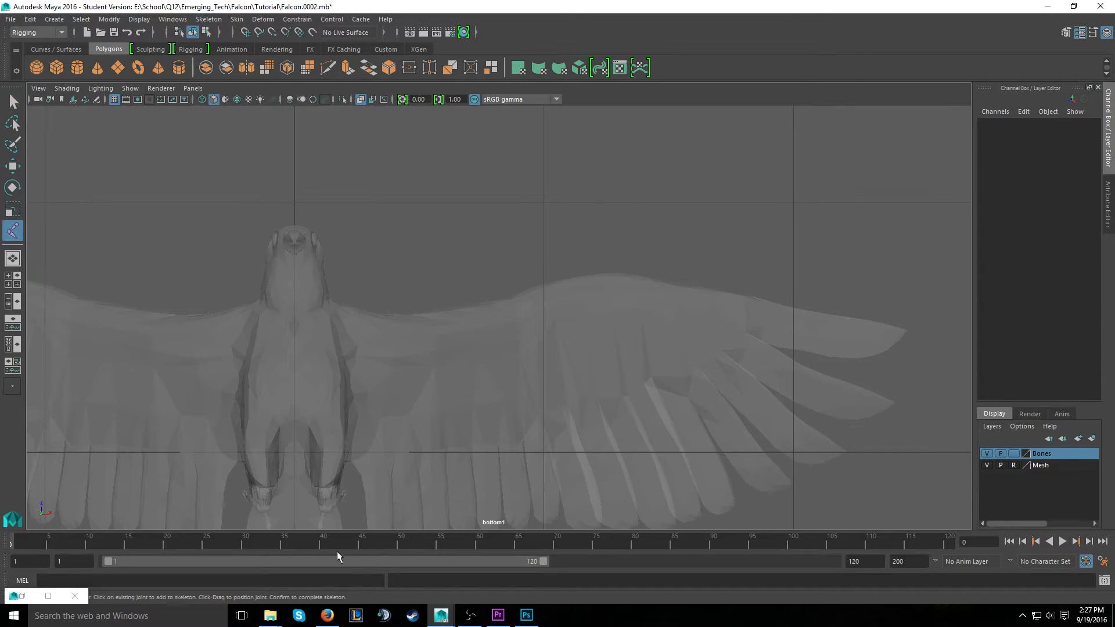
{"action": "left_click", "coordinate": [327, 615]}
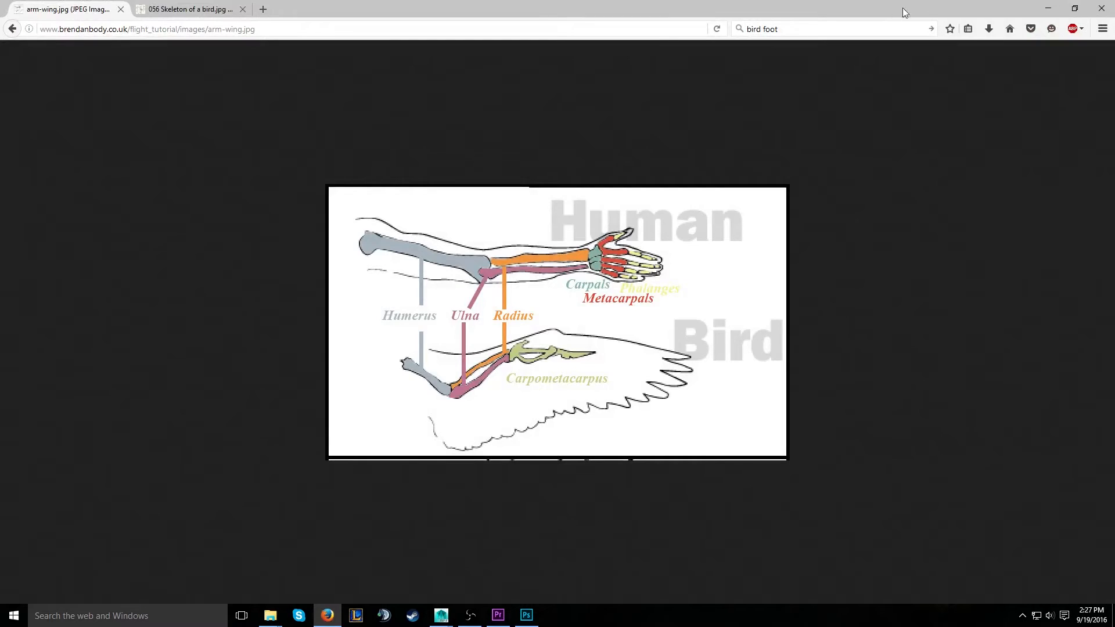
{"action": "left_click", "coordinate": [1049, 8]}
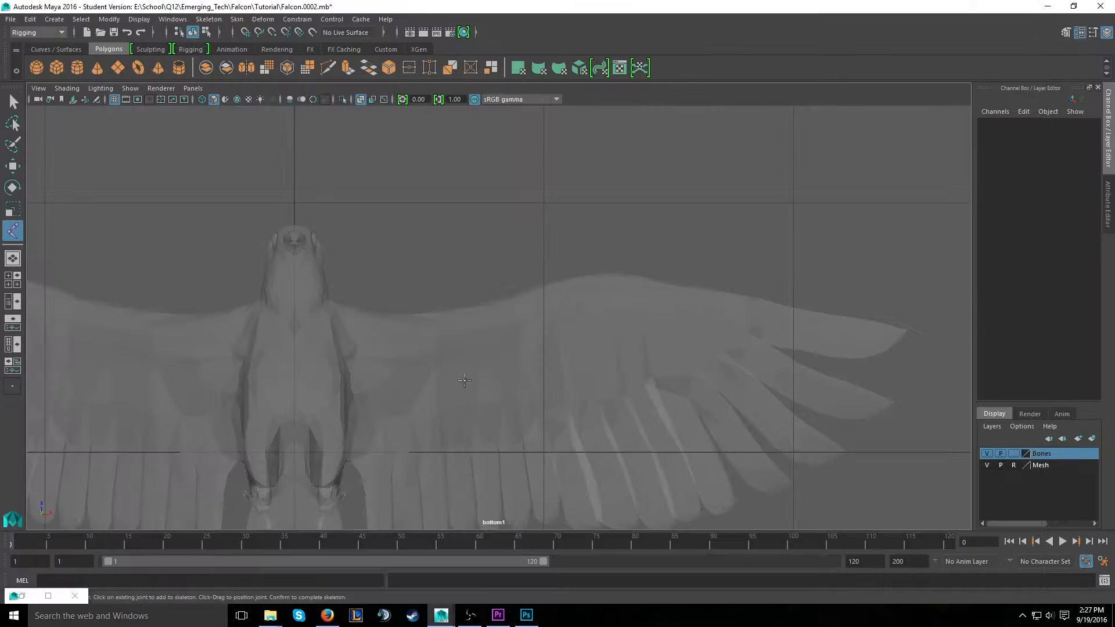
{"action": "left_click", "coordinate": [332, 335]}
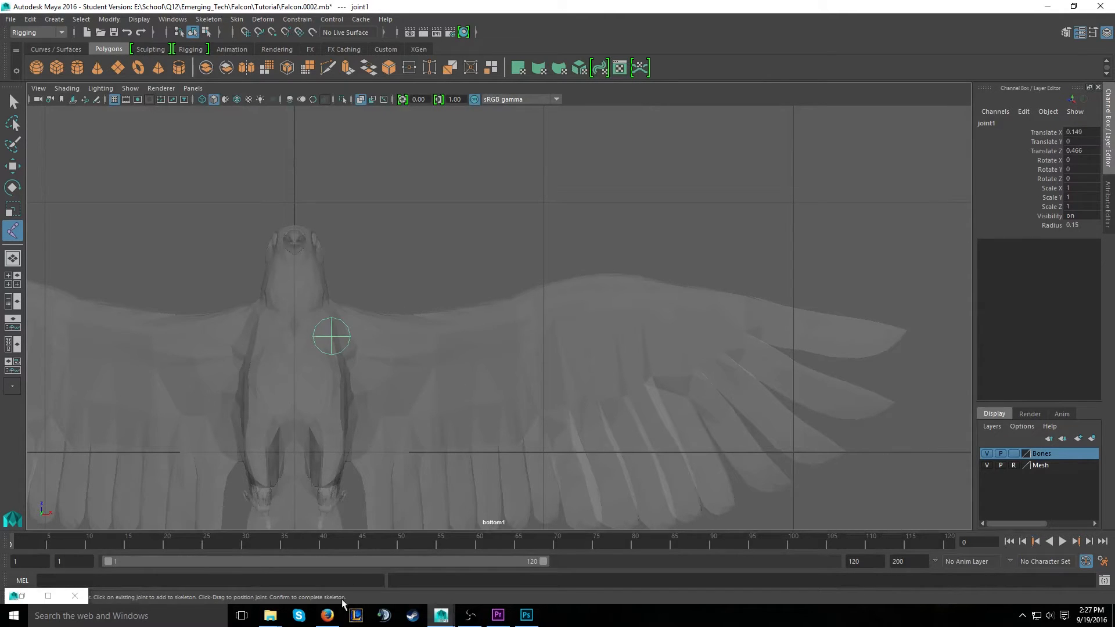
Consult the wing bone reference again, then add elbow, wrist and outer wing joints along the wing and complete the chain
{"action": "left_click", "coordinate": [328, 615]}
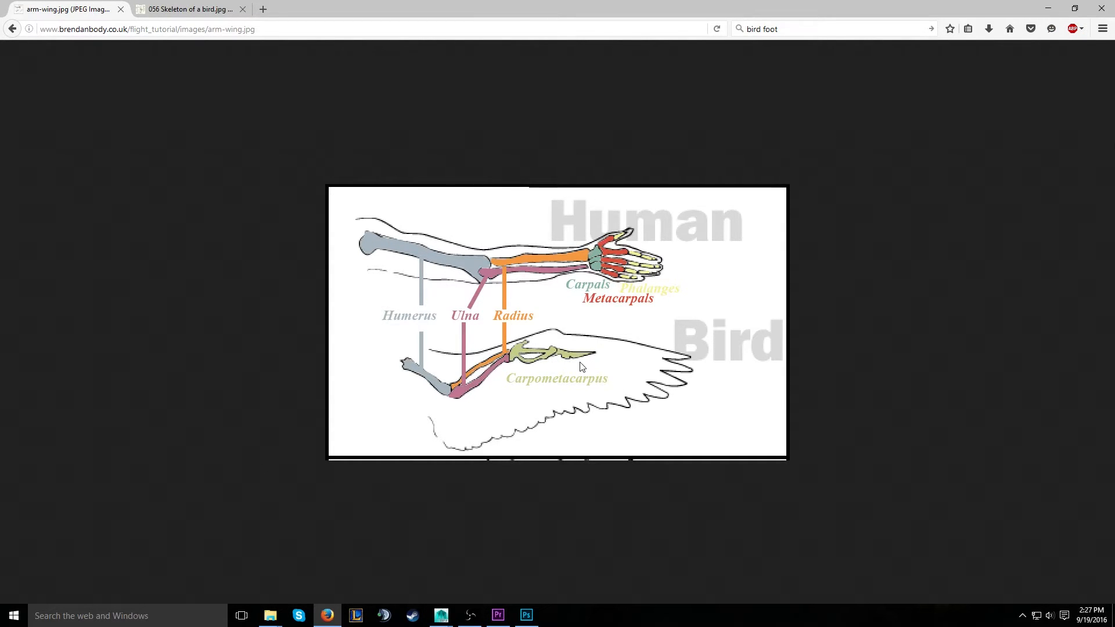
{"action": "left_click", "coordinate": [1048, 8]}
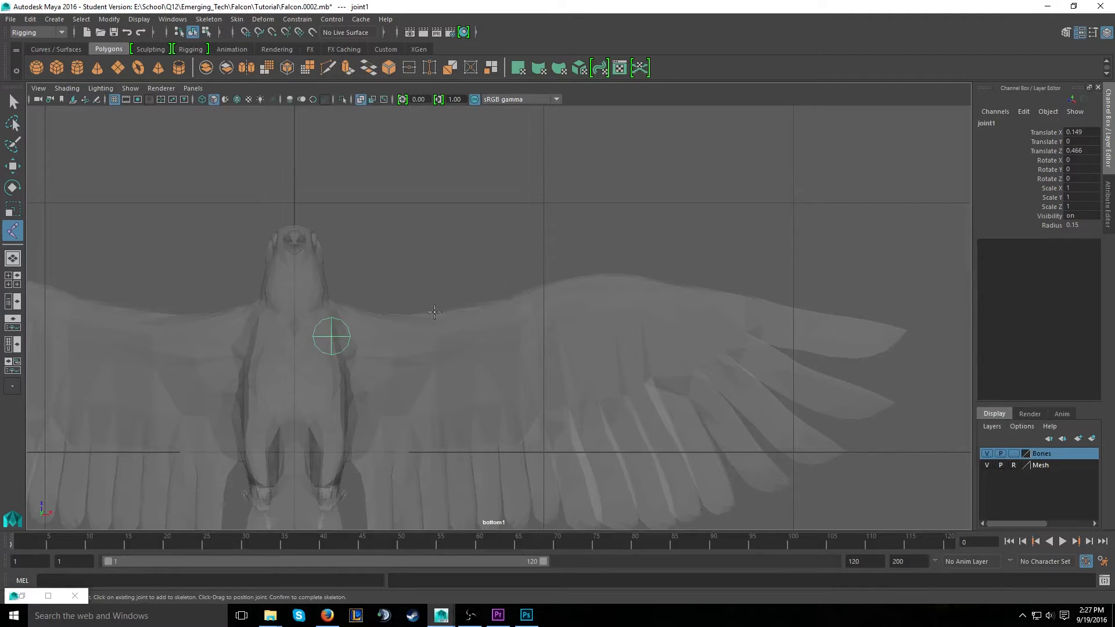
{"action": "left_click", "coordinate": [424, 360]}
{"action": "left_click", "coordinate": [531, 300]}
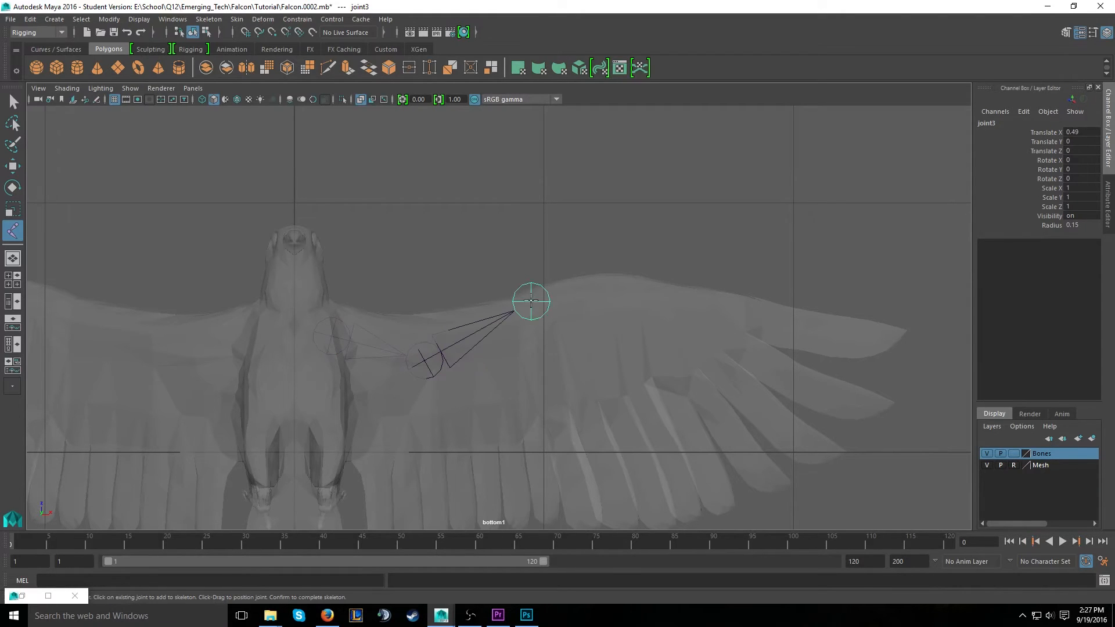
{"action": "left_click", "coordinate": [681, 316]}
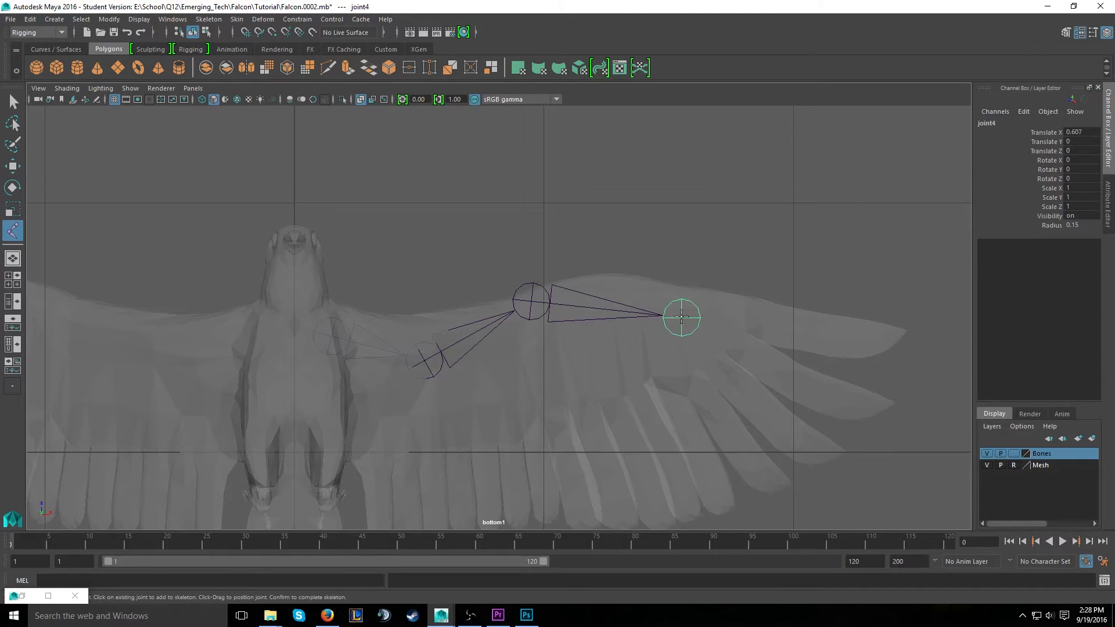
{"action": "key", "text": "Return"}
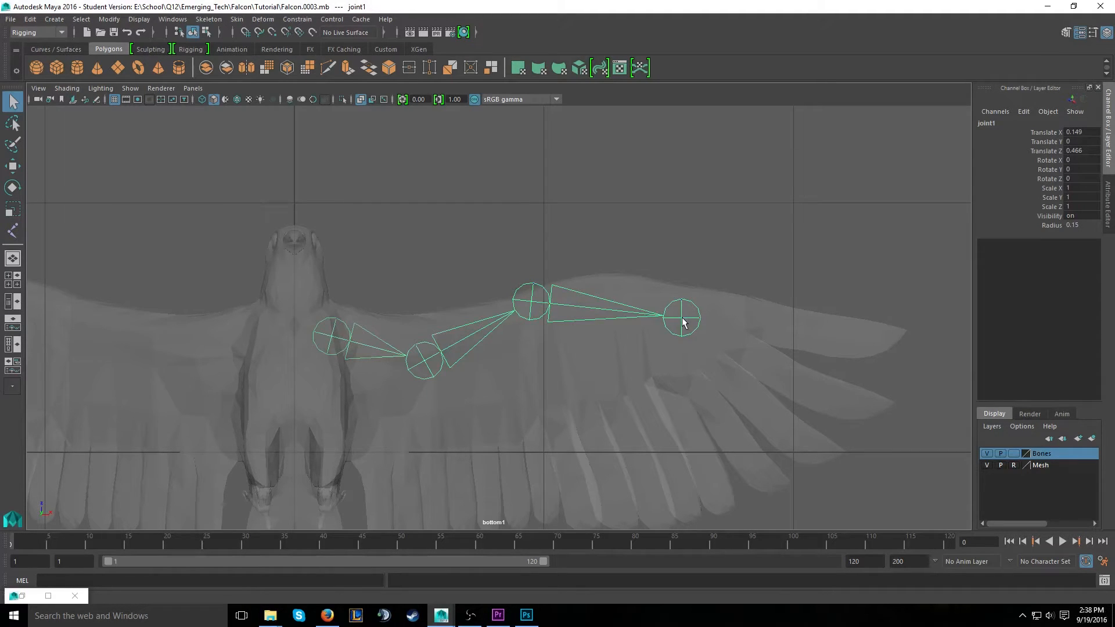
Shift only the wrist joint toward the wing's trailing edge to about X 0.457, Z -0.059, leaving the outer joint in place
{"action": "key", "text": "w"}
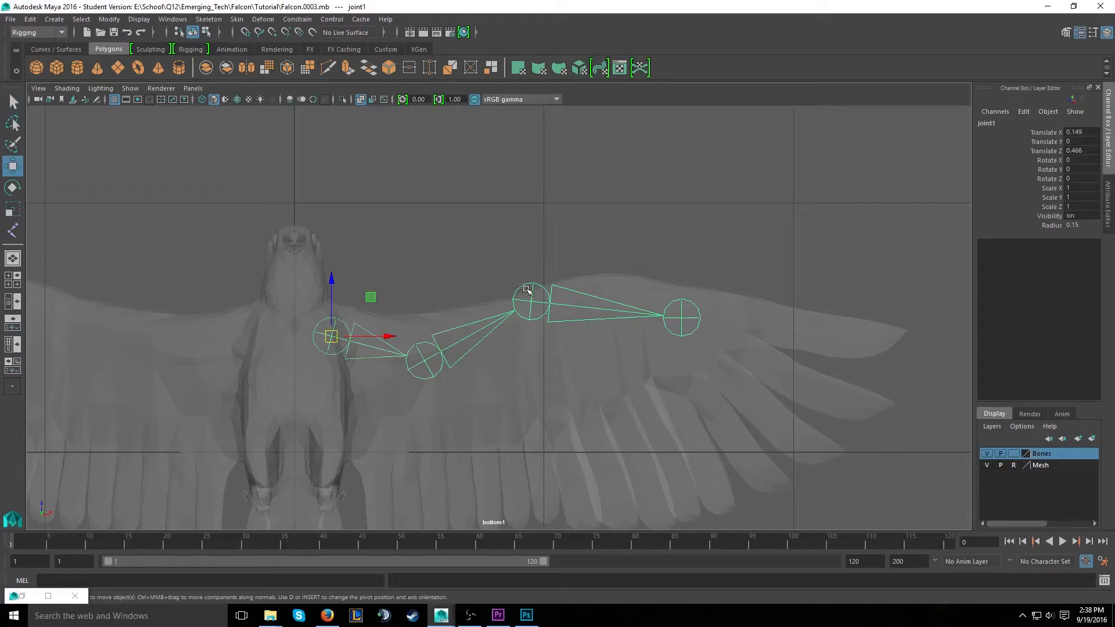
{"action": "left_click", "coordinate": [530, 284]}
{"action": "key", "text": "d"}
{"action": "left_click_drag", "start_coordinate": [528, 245], "coordinate": [535, 263]}
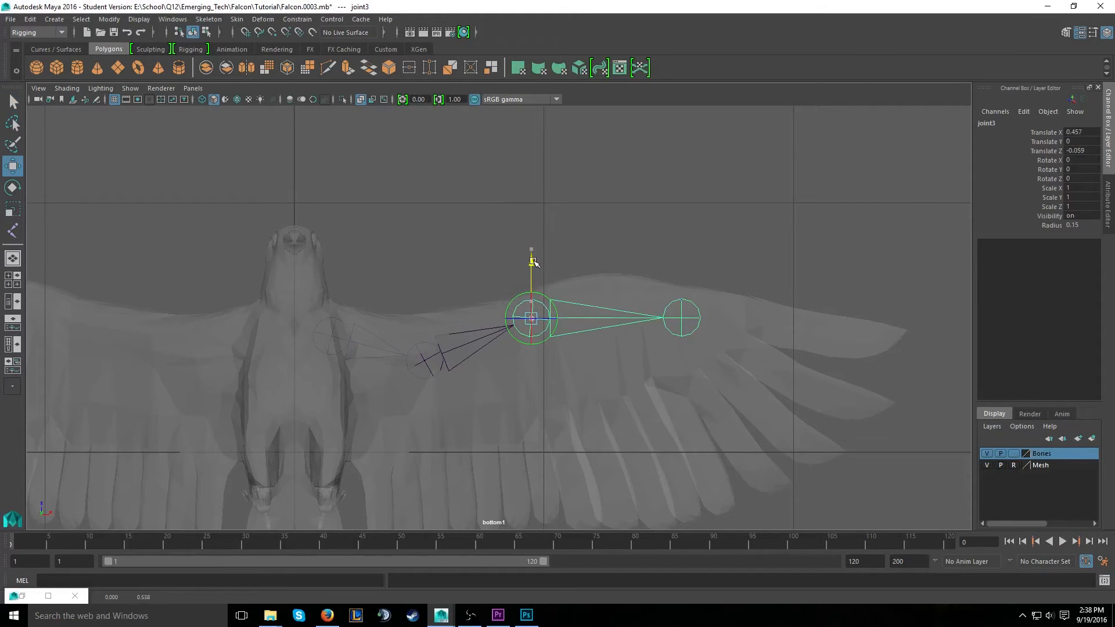
Nudge the outermost wing joint slightly toward the trailing edge, to about Z 0.042, and undo the excess move
{"action": "left_click", "coordinate": [683, 317]}
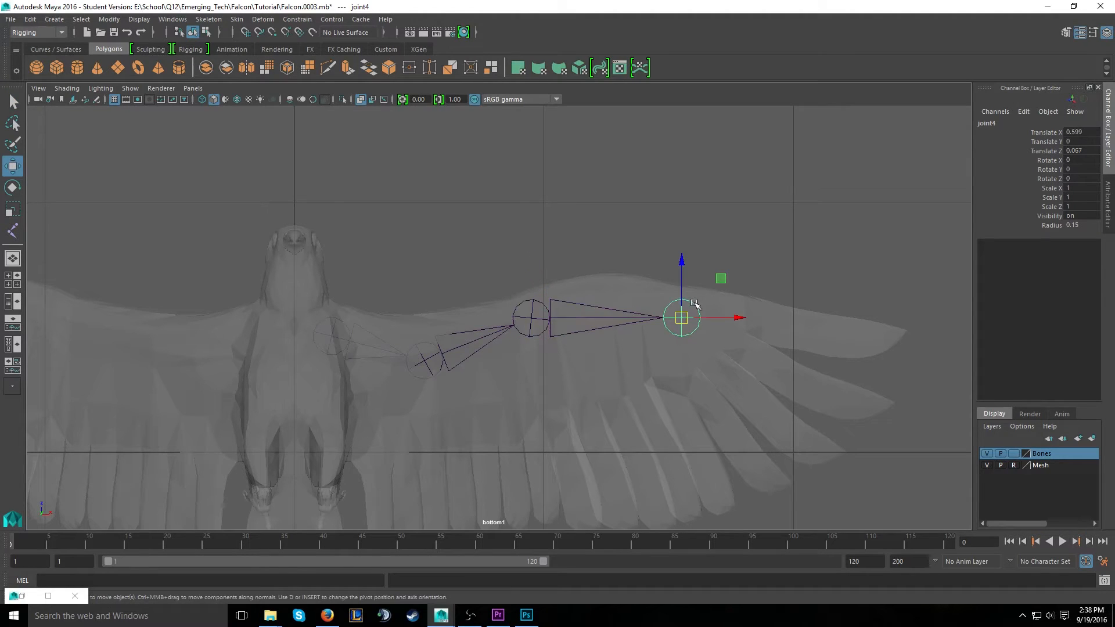
{"action": "left_click_drag", "start_coordinate": [682, 277], "coordinate": [682, 279]}
{"action": "key", "text": "ctrl+z"}
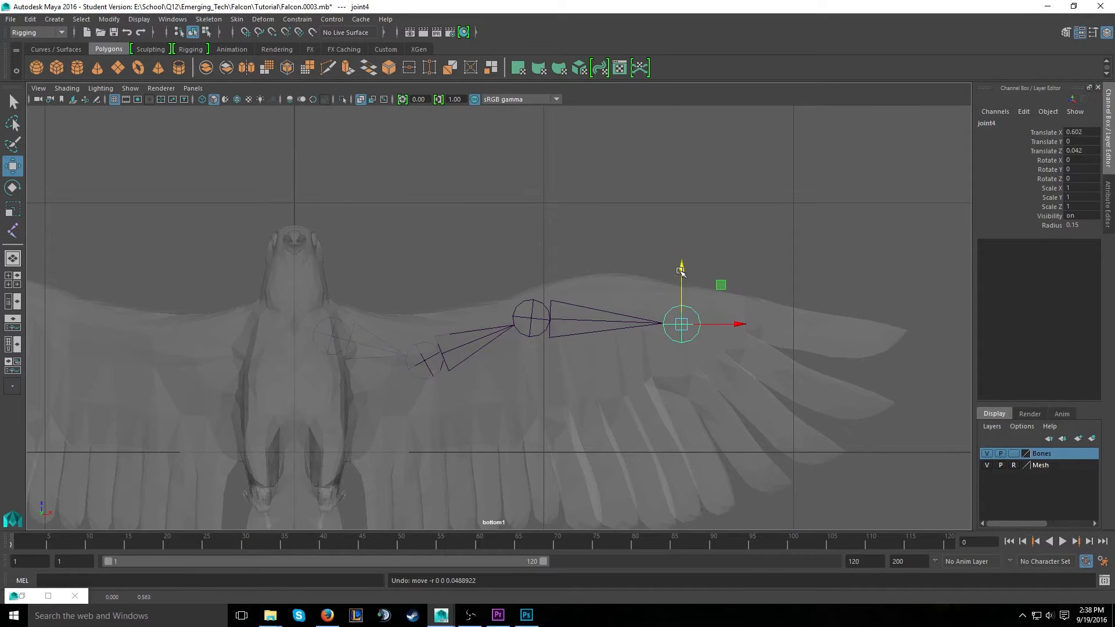
Show the four-view layout, replace the bottom view with the persp camera and inspect the joint chain's height against the wing
{"action": "left_click", "coordinate": [336, 321]}
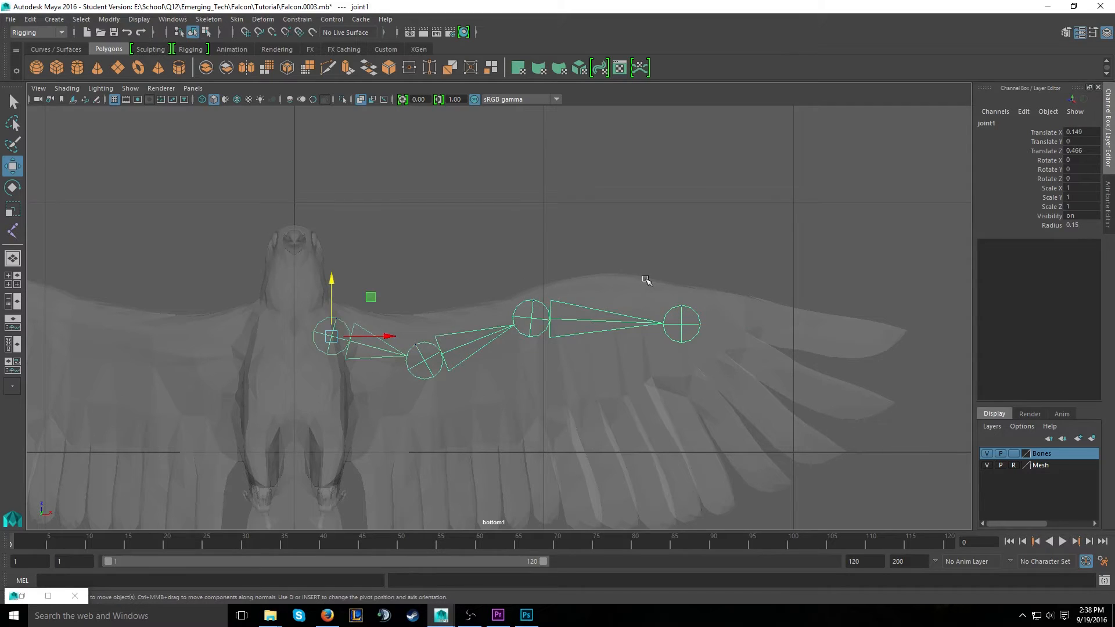
{"action": "key", "text": "space"}
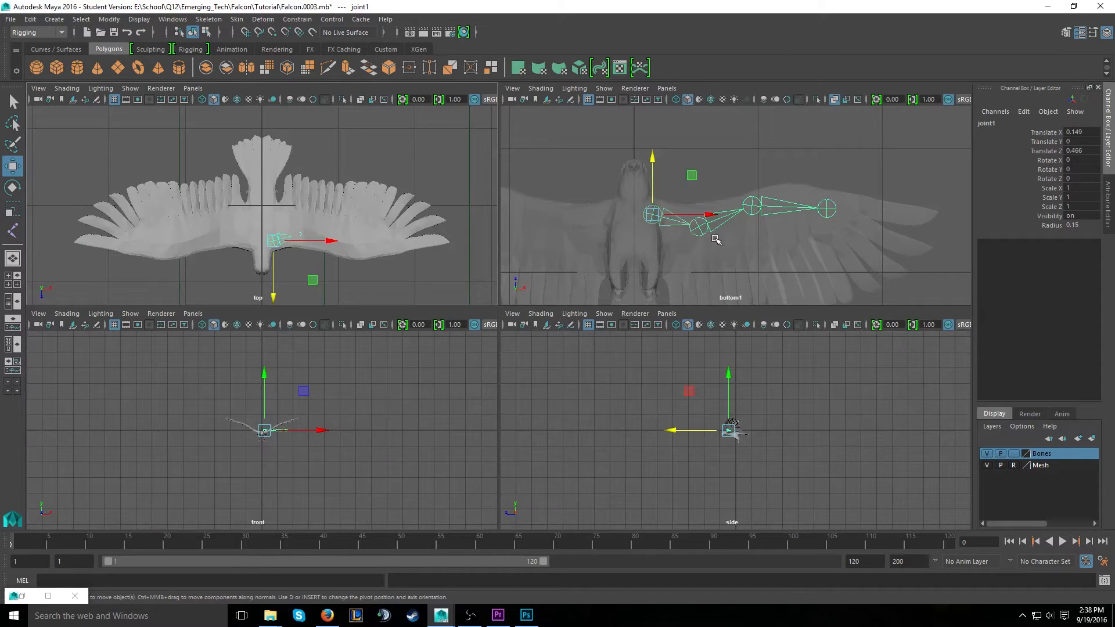
{"action": "left_click", "coordinate": [712, 173]}
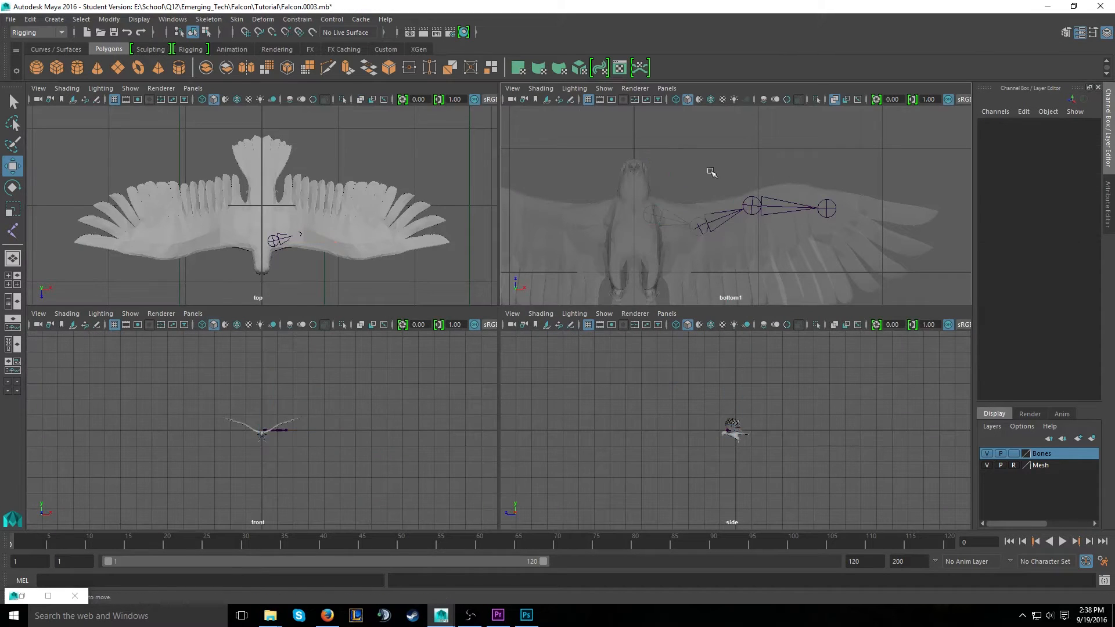
{"action": "left_click", "coordinate": [671, 86]}
{"action": "mouse_move", "coordinate": [698, 102]}
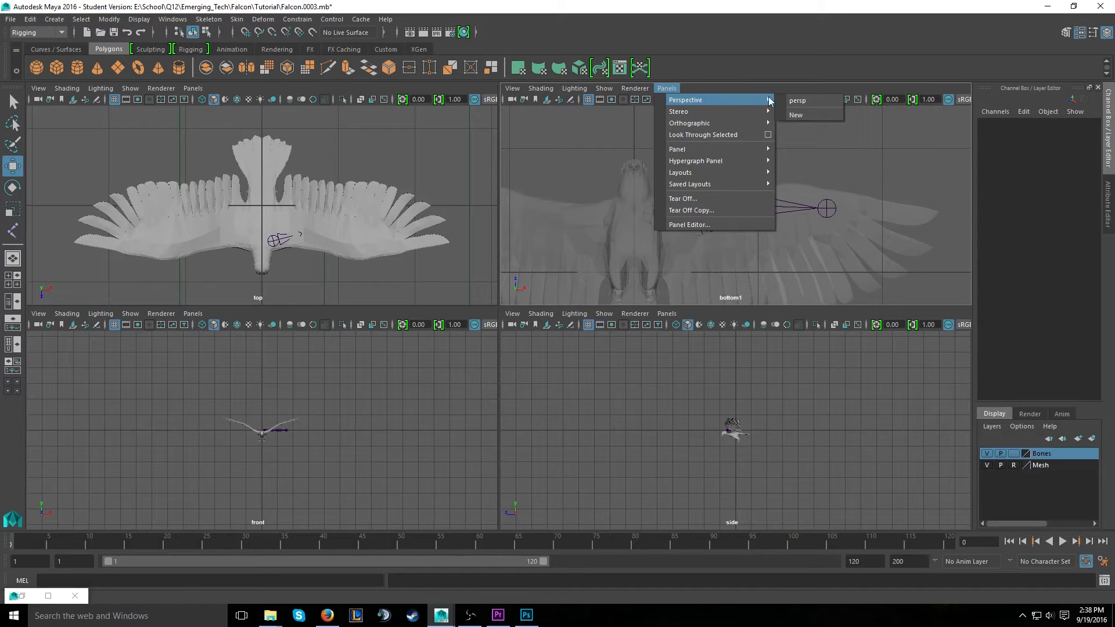
{"action": "left_click", "coordinate": [802, 100]}
{"action": "left_click_drag", "start_coordinate": [787, 230], "coordinate": [849, 228], "text": "alt"}
{"action": "scroll", "coordinate": [311, 450], "scroll_direction": "up", "scroll_amount": 5}
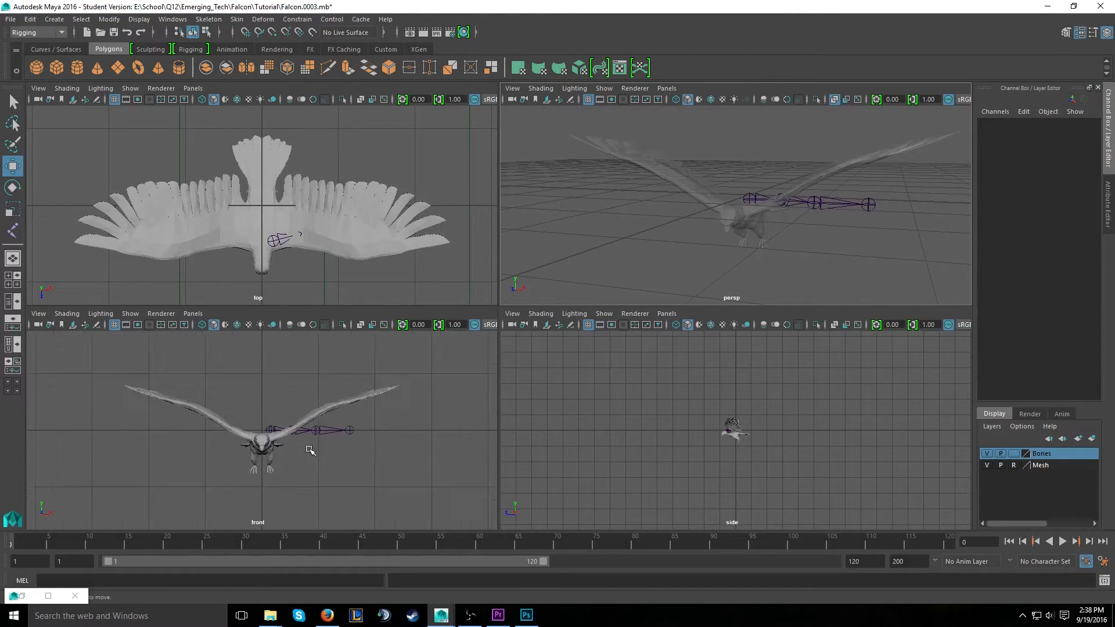
Maximize the front orthographic view and frame the whole falcon with its joint chain
{"action": "scroll", "coordinate": [339, 447], "scroll_direction": "down", "scroll_amount": 3}
{"action": "key", "text": "space"}
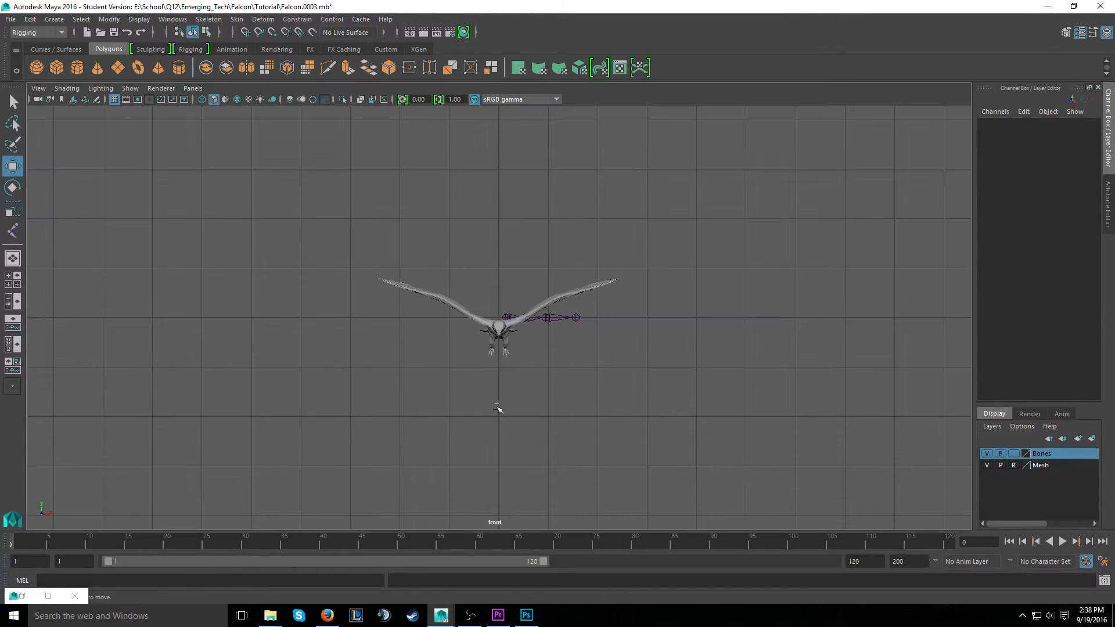
{"action": "scroll", "coordinate": [563, 319], "scroll_direction": "up", "scroll_amount": 5}
{"action": "scroll", "coordinate": [608, 320], "scroll_direction": "up", "scroll_amount": 3}
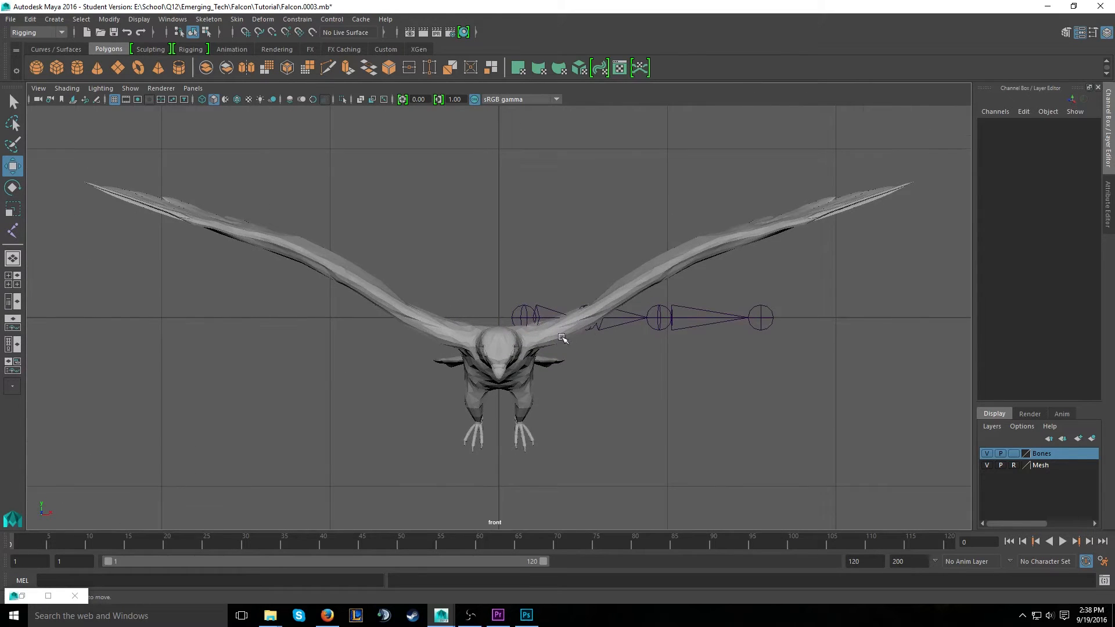
{"action": "left_click", "coordinate": [193, 88]}
{"action": "mouse_move", "coordinate": [220, 102]}
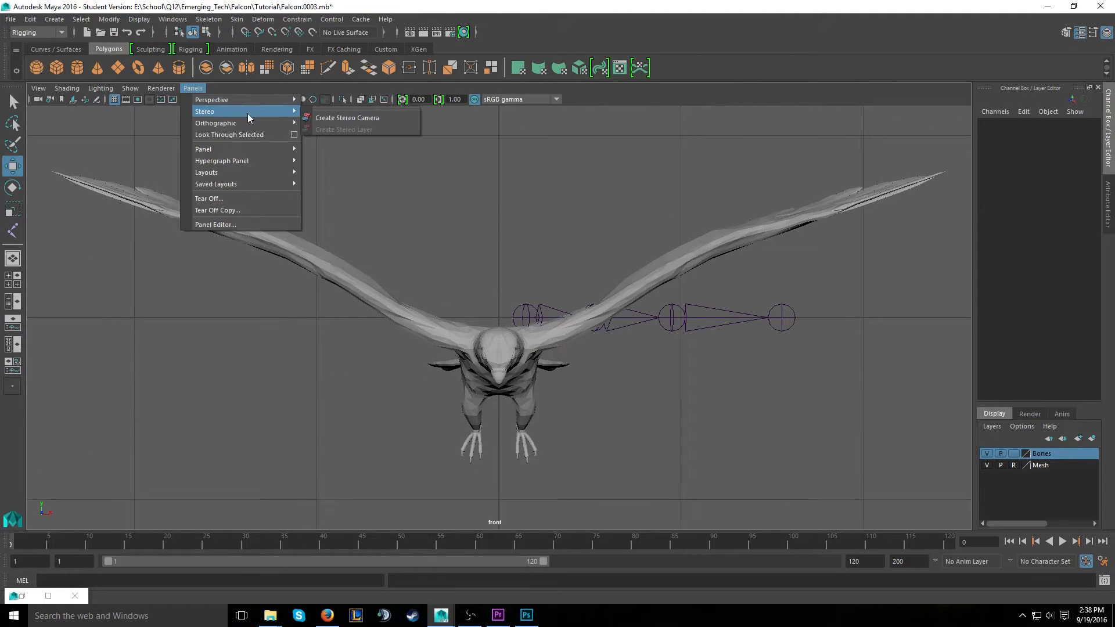
{"action": "mouse_move", "coordinate": [256, 124]}
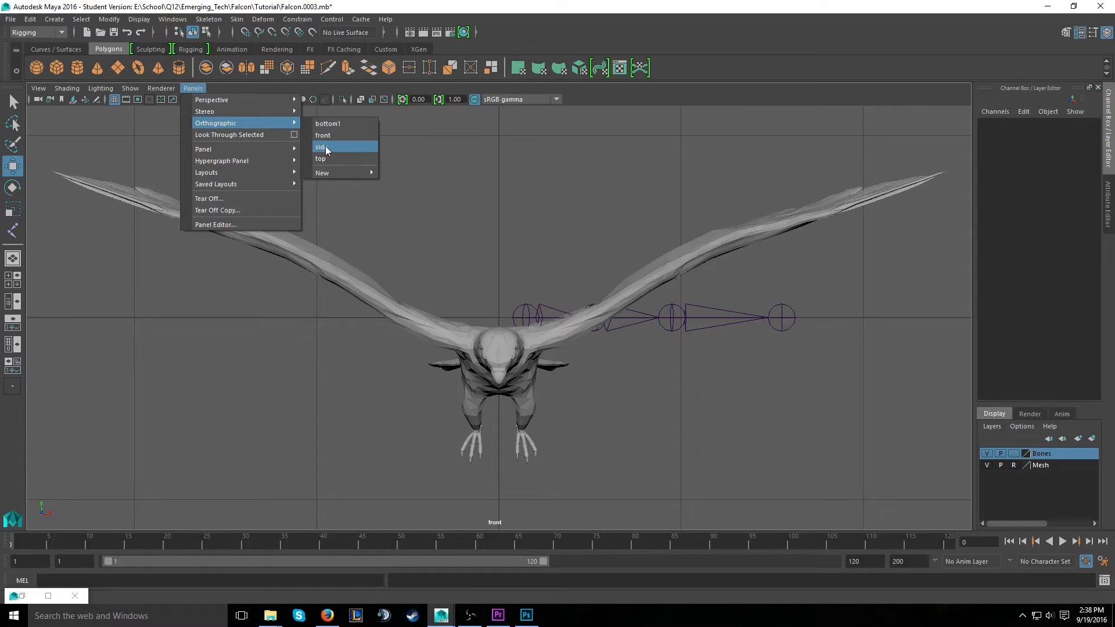
{"action": "left_click", "coordinate": [323, 137]}
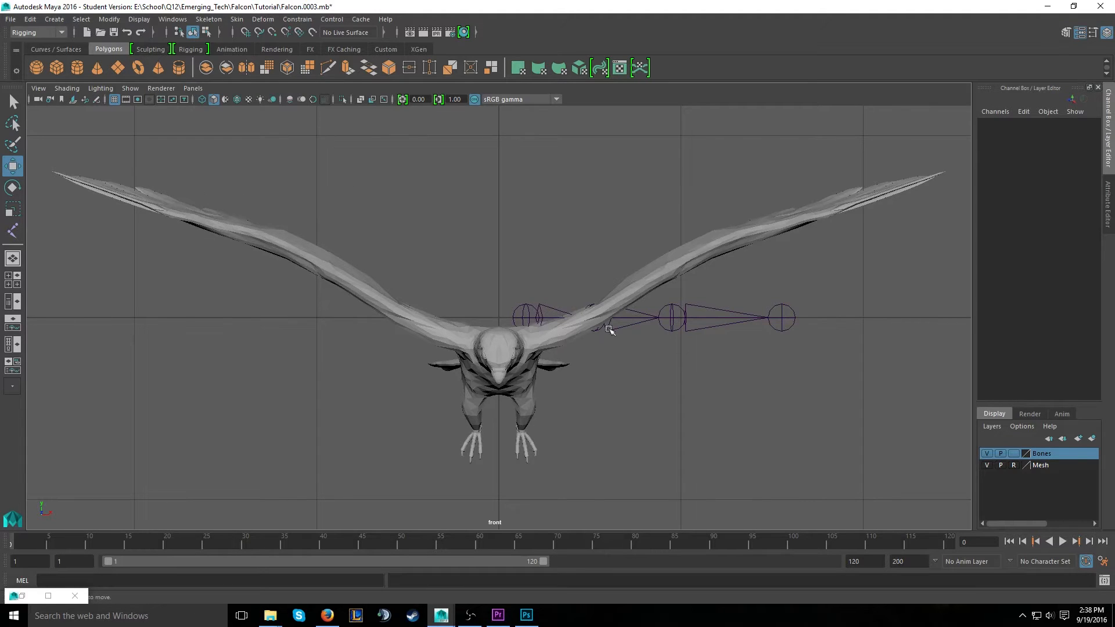
Turn on X-ray shading in the front view and lower the root wing joint to about Y -0.134 at the shoulder
{"action": "left_click", "coordinate": [542, 318]}
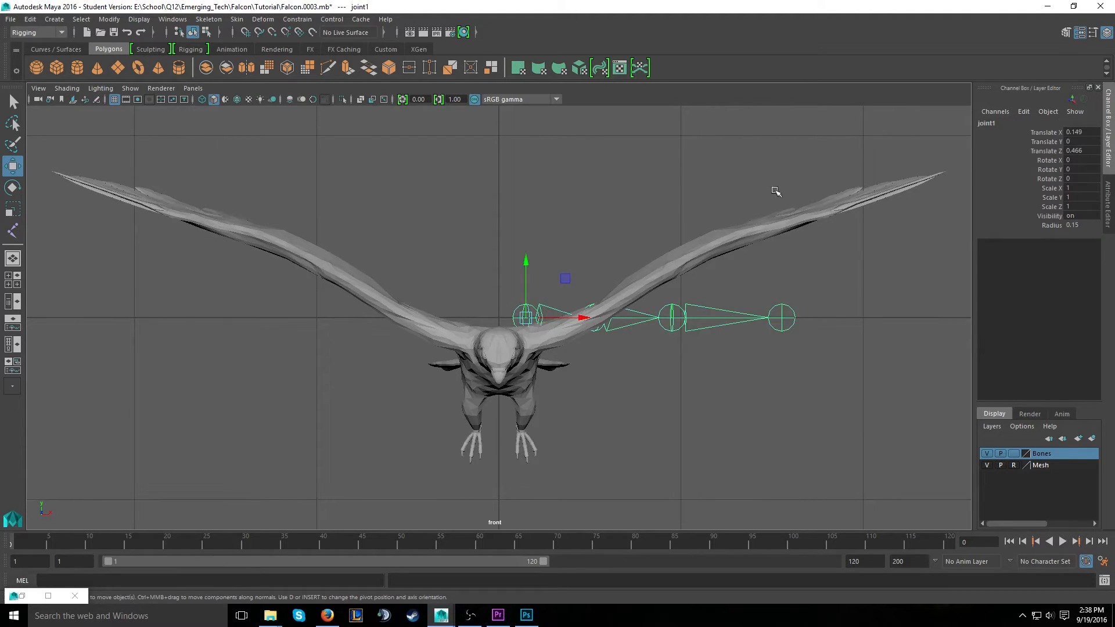
{"action": "left_click", "coordinate": [362, 98]}
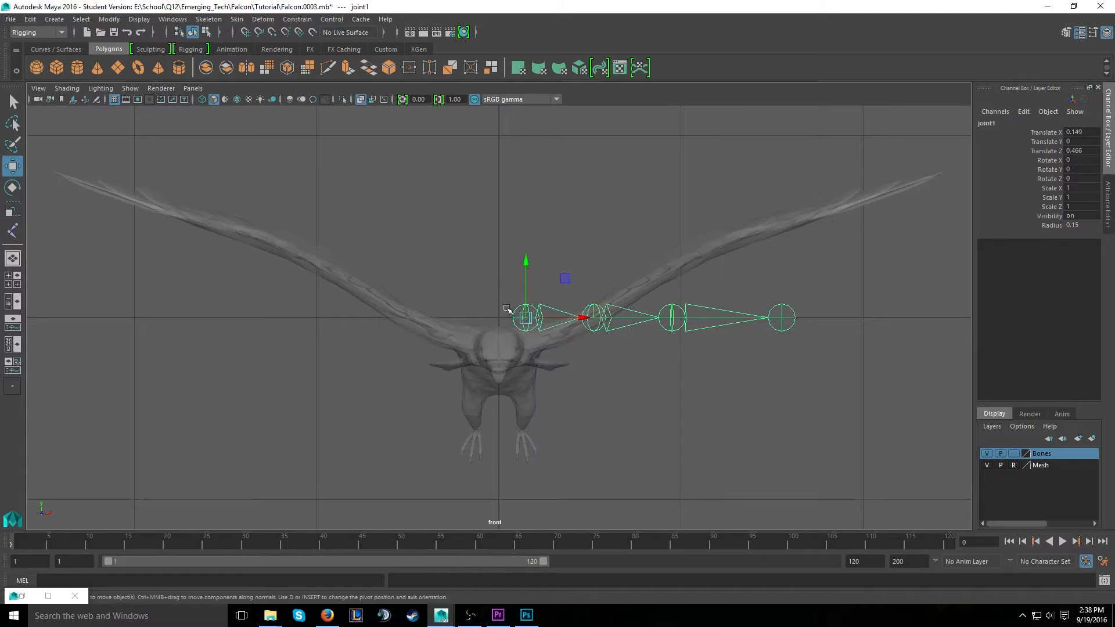
{"action": "left_click_drag", "start_coordinate": [526, 261], "coordinate": [528, 286]}
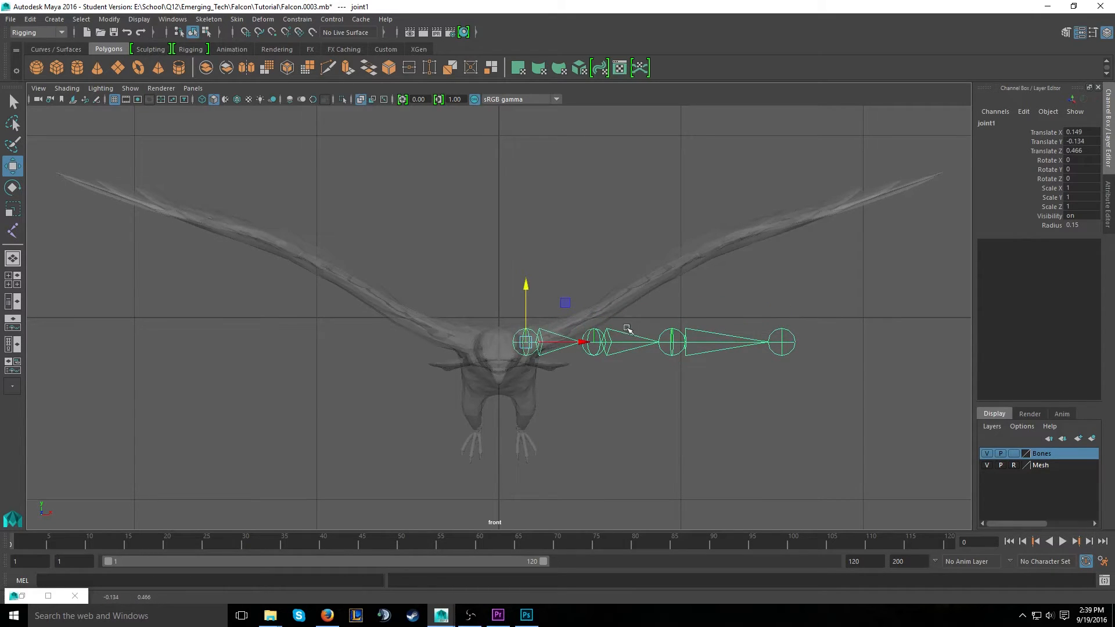
Raise the elbow joint to about Y 0.147 and lift the wrist joint so both sit inside the wing
{"action": "left_click", "coordinate": [606, 337]}
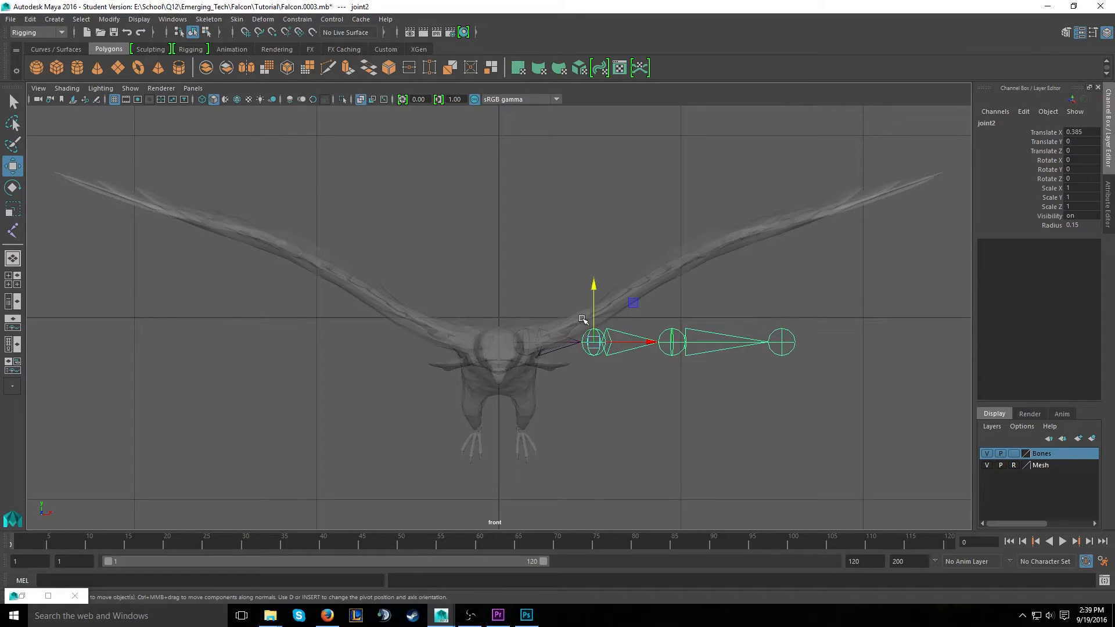
{"action": "left_click_drag", "start_coordinate": [594, 292], "coordinate": [590, 259]}
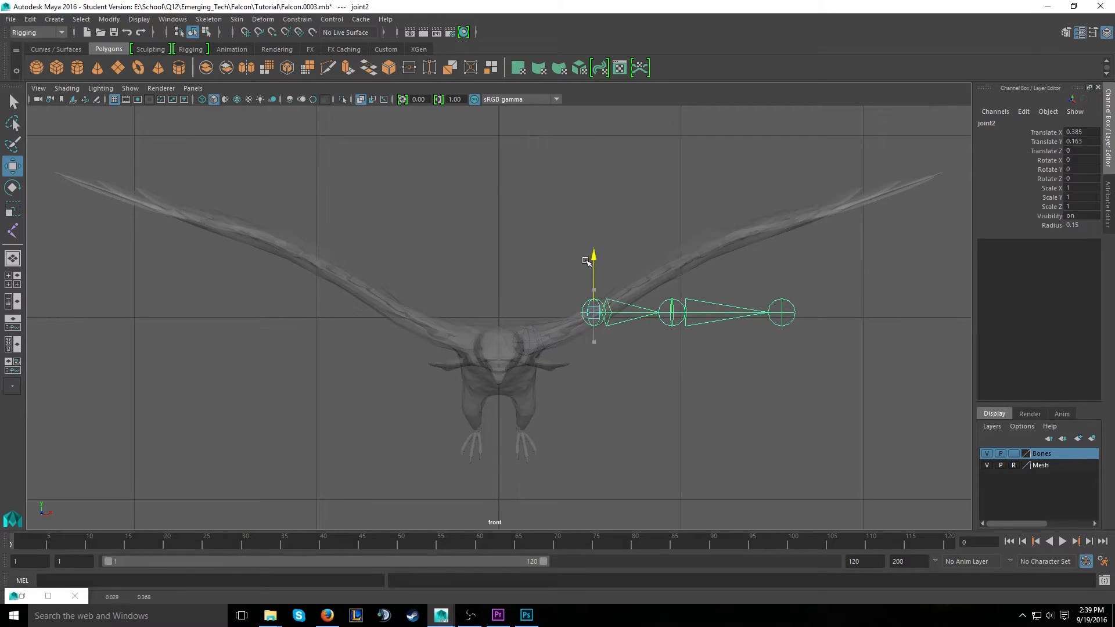
{"action": "left_click", "coordinate": [669, 305]}
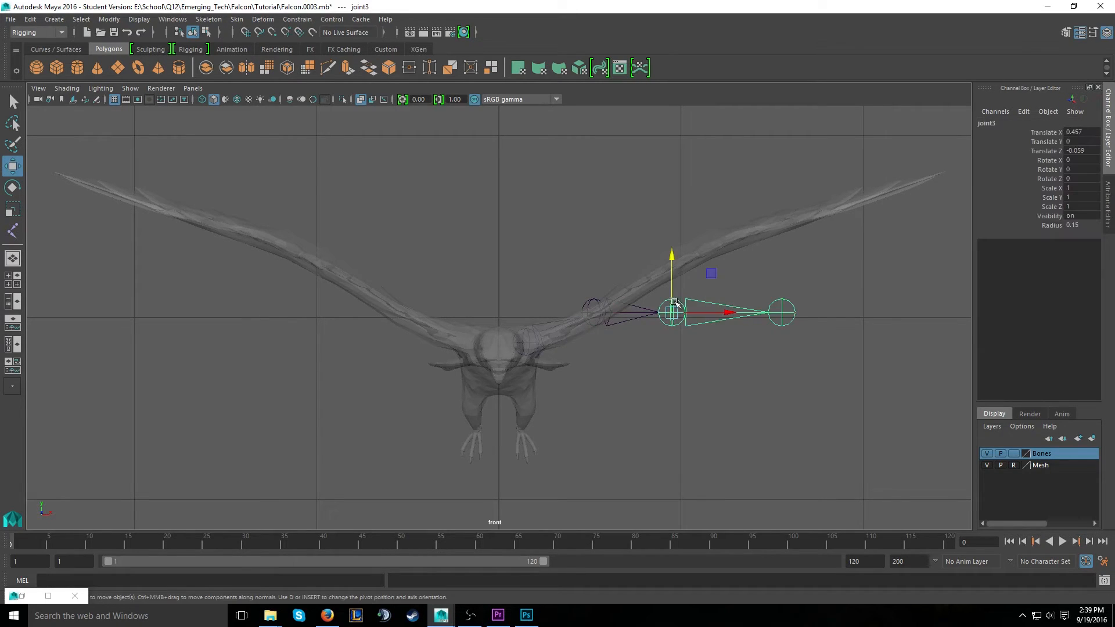
{"action": "left_click_drag", "start_coordinate": [669, 283], "coordinate": [666, 233]}
{"action": "left_click", "coordinate": [590, 300]}
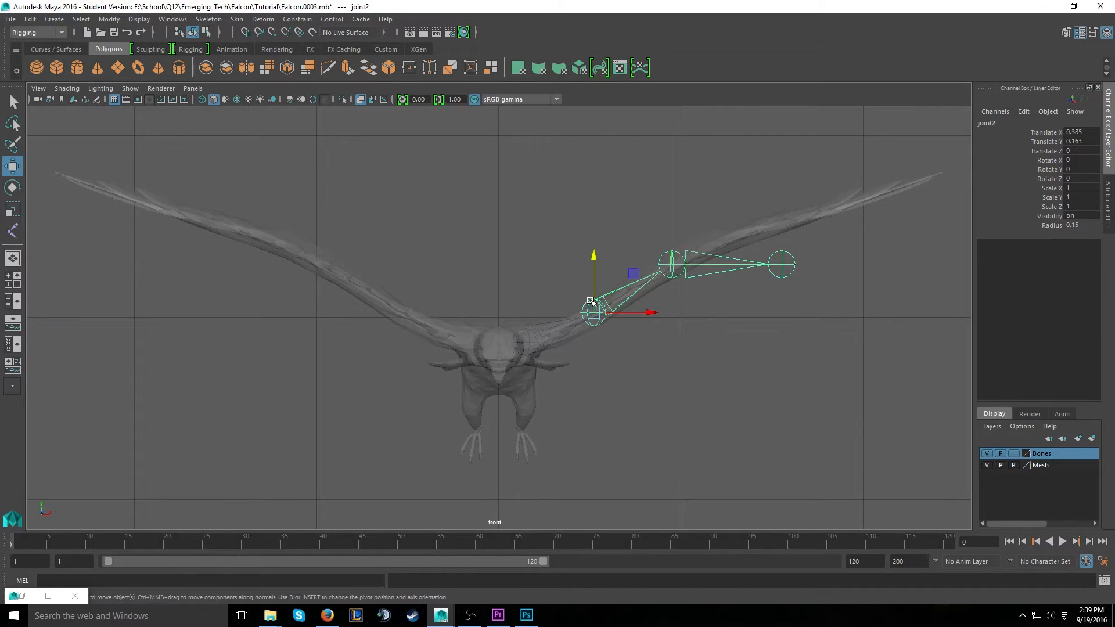
{"action": "left_click_drag", "start_coordinate": [596, 259], "coordinate": [597, 260]}
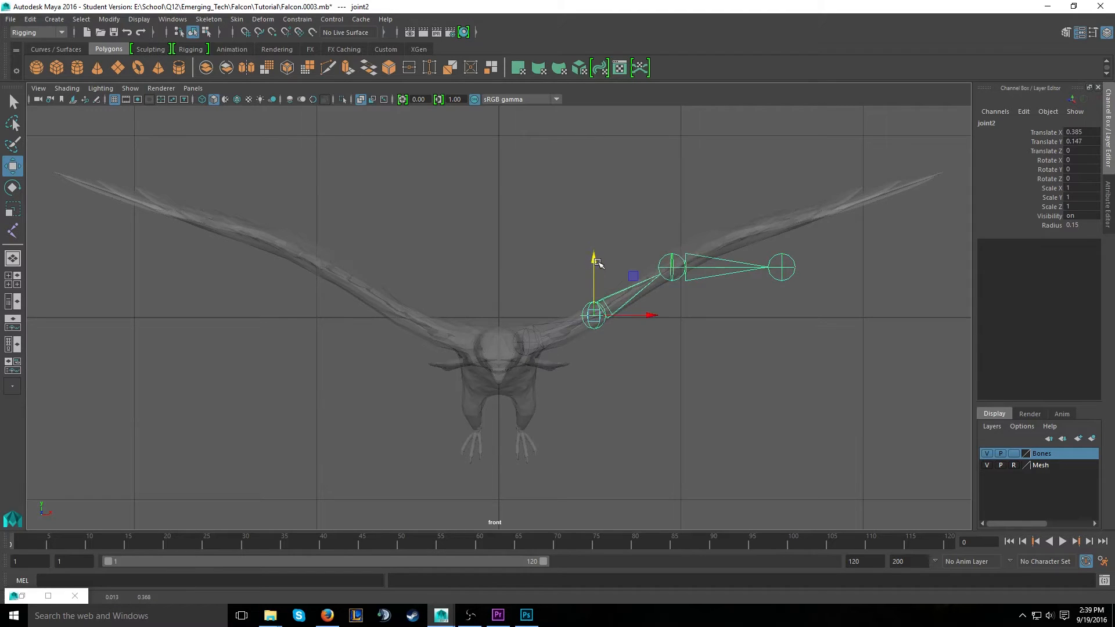
Raise the outermost joint into the wing so the last bone follows its slope, and clear the selection
{"action": "left_click", "coordinate": [787, 255]}
{"action": "left_click_drag", "start_coordinate": [782, 228], "coordinate": [822, 181]}
{"action": "left_click", "coordinate": [826, 372]}
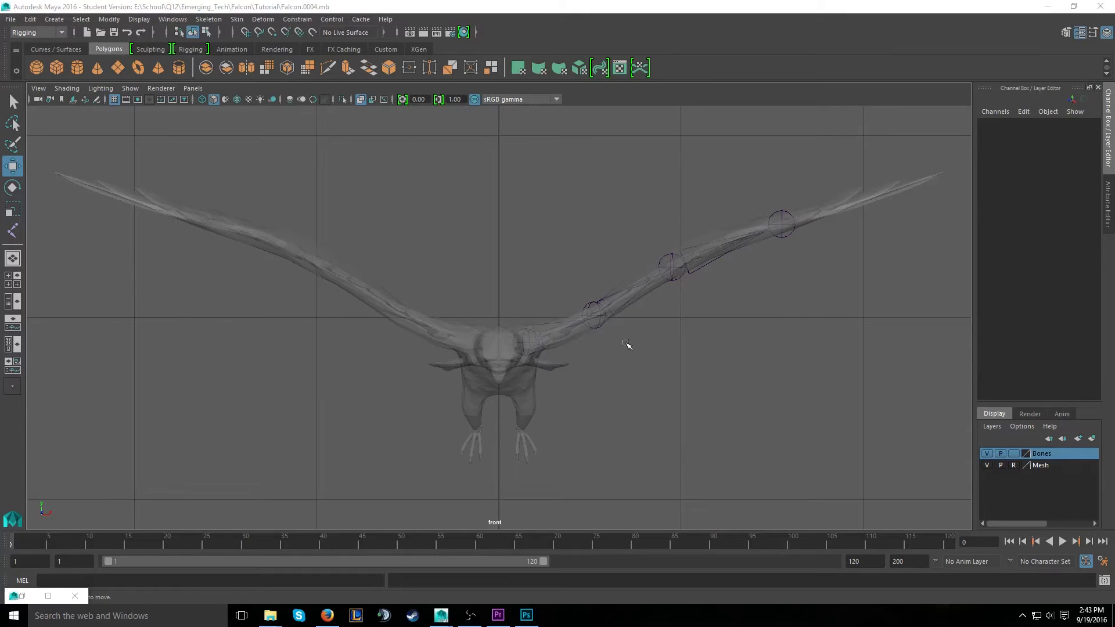
Show the falcon in the side orthographic view with X-ray shading on, framed on the body and leg
{"action": "key", "text": "space"}
{"action": "mouse_move", "coordinate": [810, 204]}
{"action": "left_mouse_down", "text": "alt"}
{"action": "mouse_move", "coordinate": [723, 221]}
{"action": "mouse_move", "coordinate": [729, 246]}
{"action": "mouse_move", "coordinate": [844, 204]}
{"action": "mouse_move", "coordinate": [851, 173]}
{"action": "mouse_move", "coordinate": [697, 172]}
{"action": "mouse_move", "coordinate": [620, 266]}
{"action": "mouse_move", "coordinate": [712, 182]}
{"action": "mouse_move", "coordinate": [653, 204]}
{"action": "mouse_move", "coordinate": [720, 223]}
{"action": "mouse_move", "coordinate": [789, 183]}
{"action": "mouse_move", "coordinate": [823, 144]}
{"action": "mouse_move", "coordinate": [786, 182]}
{"action": "mouse_move", "coordinate": [831, 197]}
{"action": "left_mouse_up", "text": "alt"}
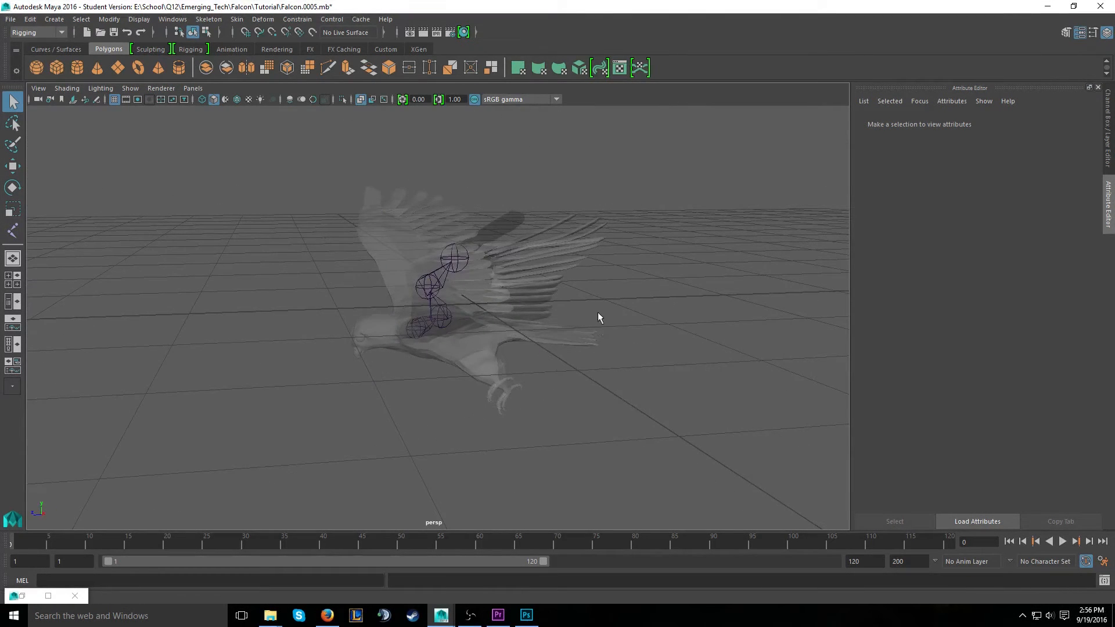
{"action": "key", "text": "space"}
{"action": "key", "text": "space"}
{"action": "scroll", "coordinate": [443, 327], "scroll_direction": "up", "scroll_amount": 3}
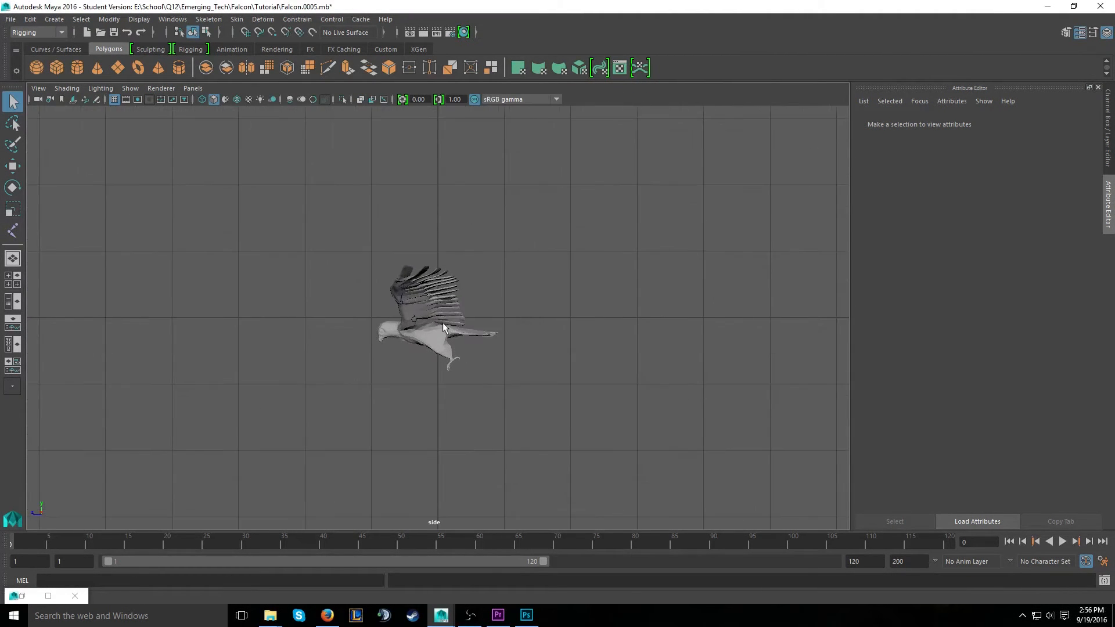
{"action": "scroll", "coordinate": [417, 324], "scroll_direction": "up", "scroll_amount": 5}
{"action": "scroll", "coordinate": [474, 425], "scroll_direction": "down", "scroll_amount": 6}
{"action": "scroll", "coordinate": [448, 370], "scroll_direction": "up", "scroll_amount": 2}
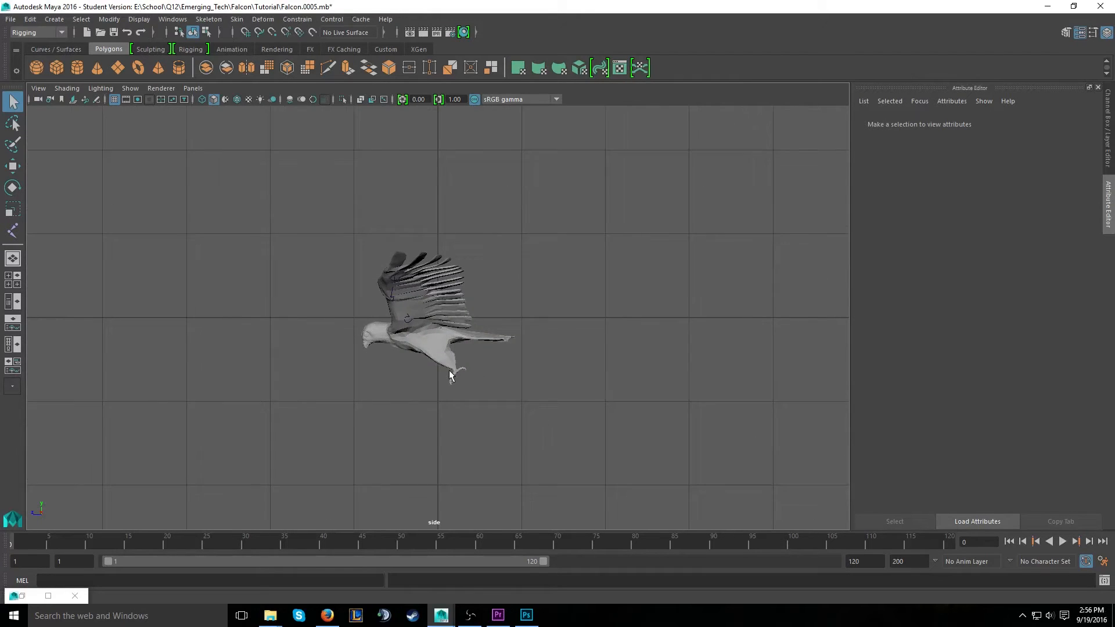
{"action": "scroll", "coordinate": [448, 371], "scroll_direction": "up", "scroll_amount": 2}
{"action": "left_click", "coordinate": [362, 100]}
{"action": "scroll", "coordinate": [435, 343], "scroll_direction": "up", "scroll_amount": 10}
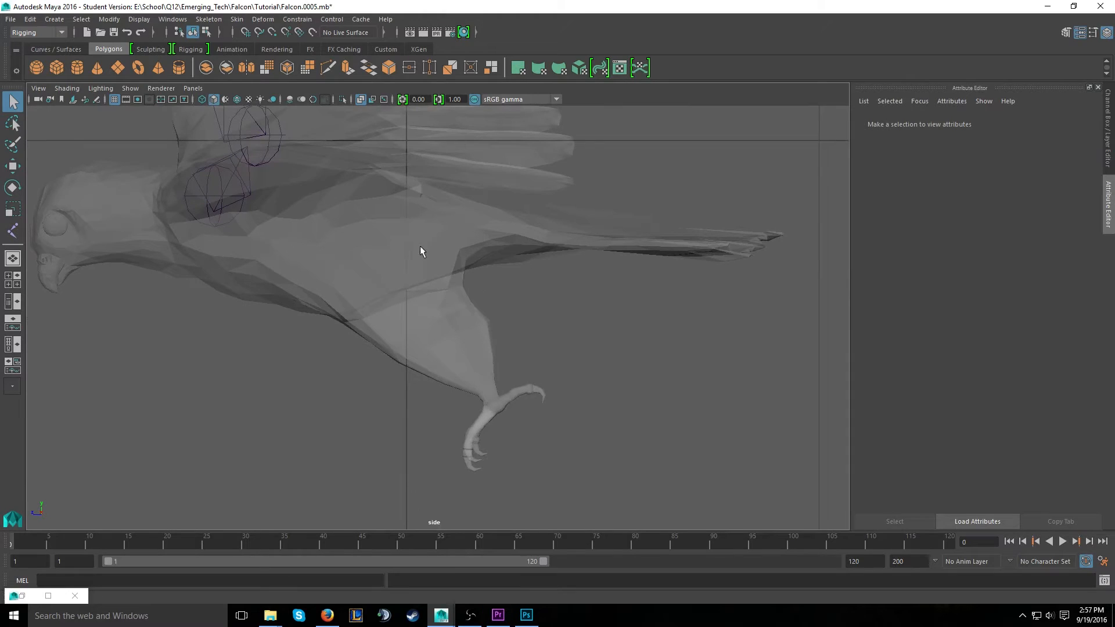
Draw a four-joint leg chain with the Joint Tool, running from the hip inside the body through the thigh to the top of the foot
{"action": "left_click", "coordinate": [14, 232]}
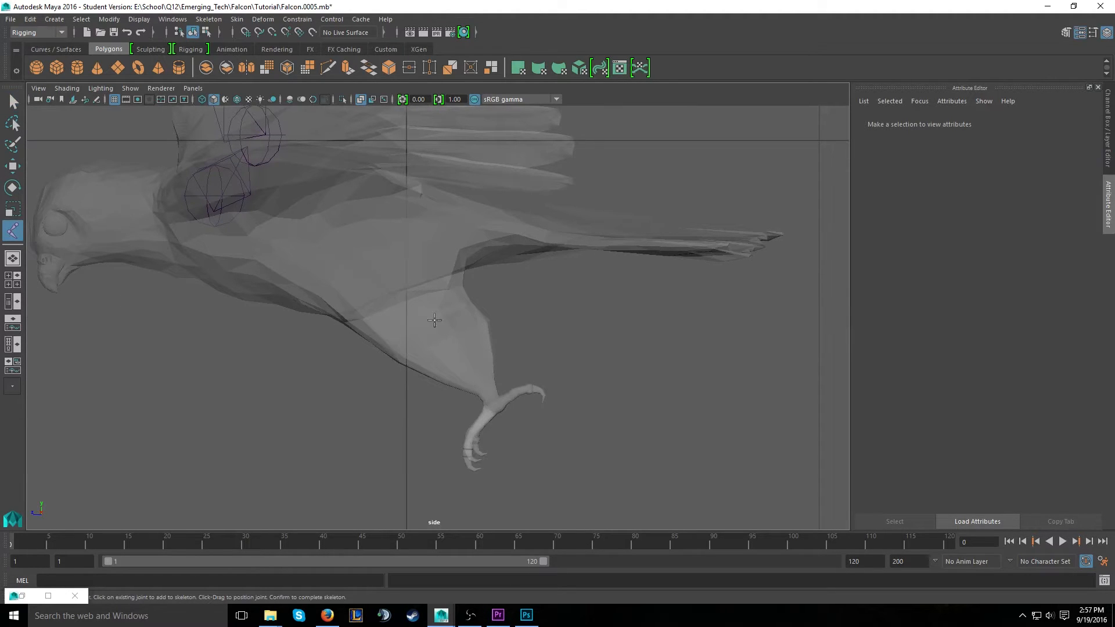
{"action": "left_click", "coordinate": [434, 234]}
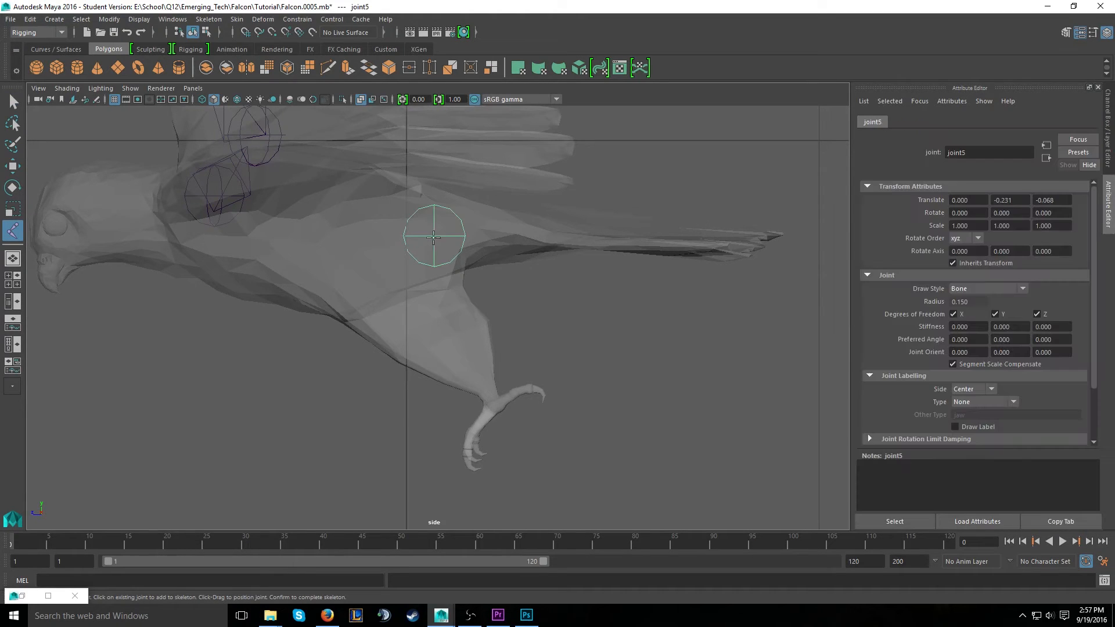
{"action": "left_click", "coordinate": [414, 318]}
{"action": "left_click", "coordinate": [474, 356]}
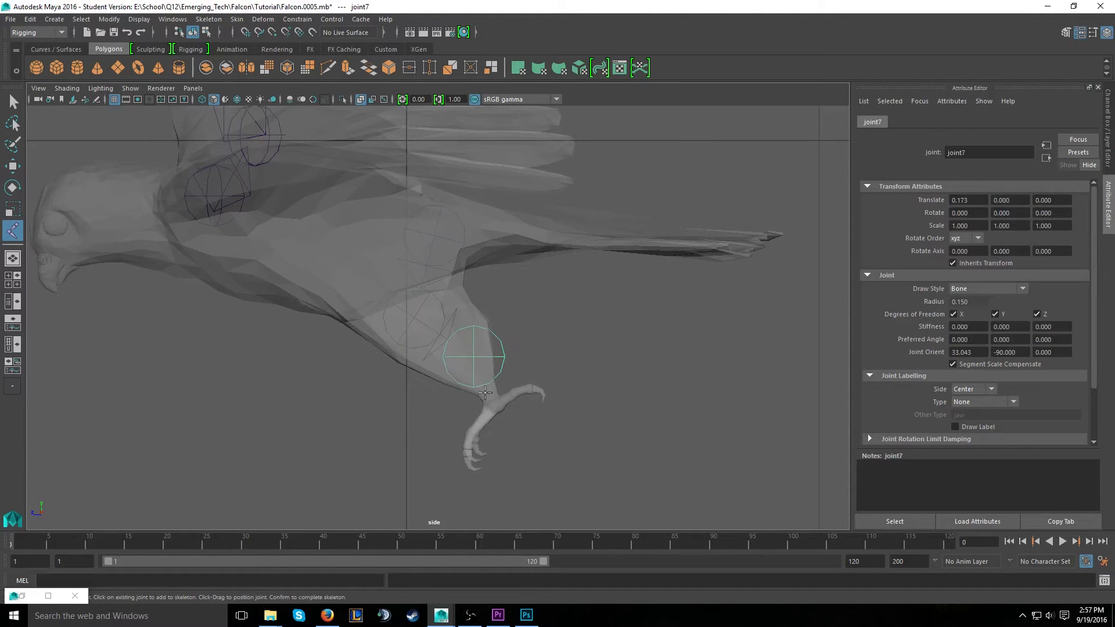
{"action": "left_click", "coordinate": [489, 406]}
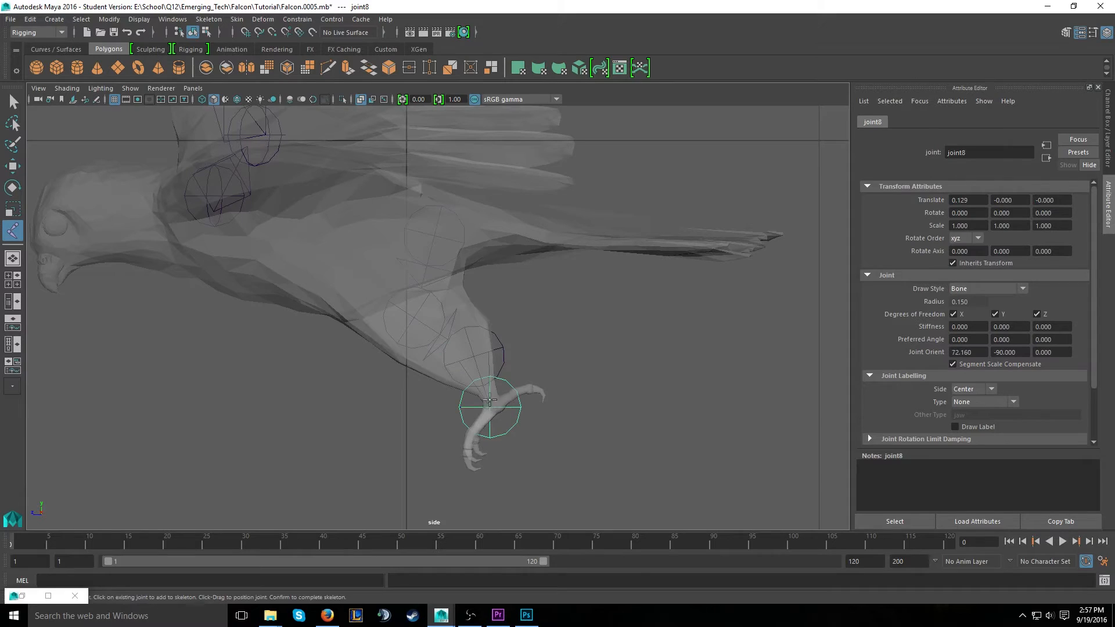
{"action": "key", "text": "Return"}
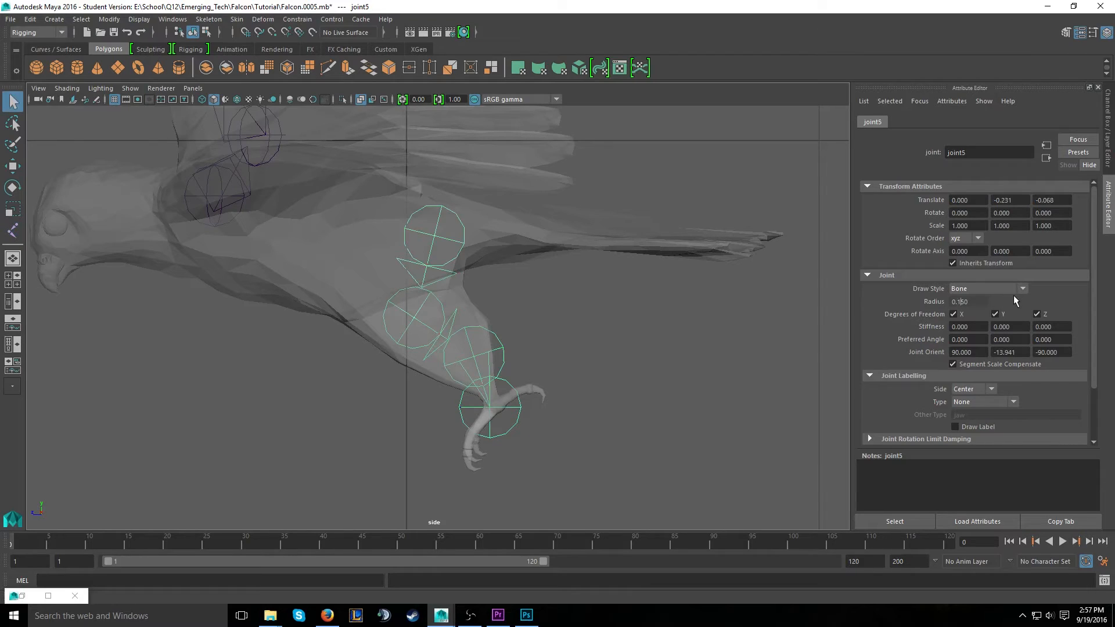
Set the radius of the hip joint and the second leg joint to 0.1
{"action": "key", "text": "Return"}
{"action": "left_click", "coordinate": [420, 313]}
{"action": "key", "text": "BackSpace"}
{"action": "key", "text": "Return"}
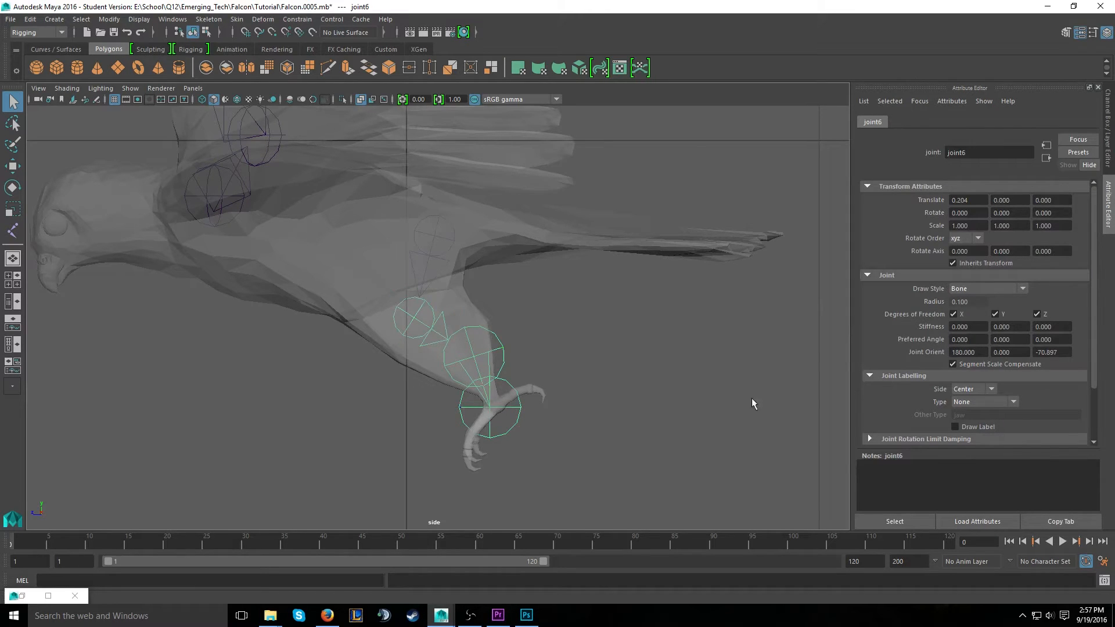
Set the radius of the two lowest leg joints to 0.05
{"action": "left_click", "coordinate": [502, 353]}
{"action": "key", "text": "BackSpace"}
{"action": "key", "text": "Return"}
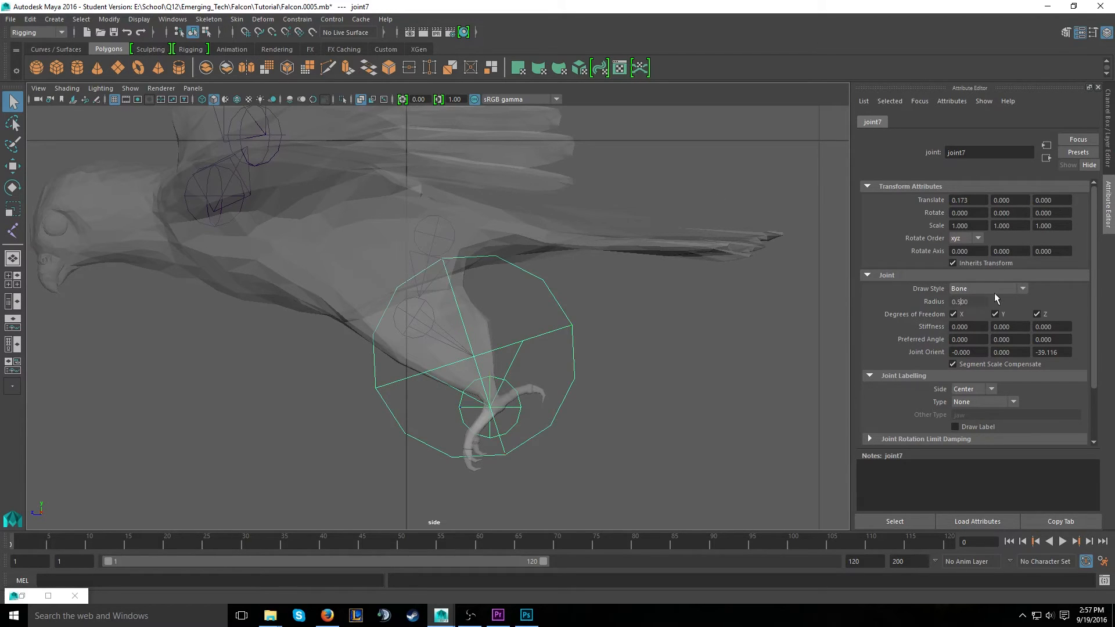
{"action": "type", "text": "0"}
{"action": "key", "text": "Return"}
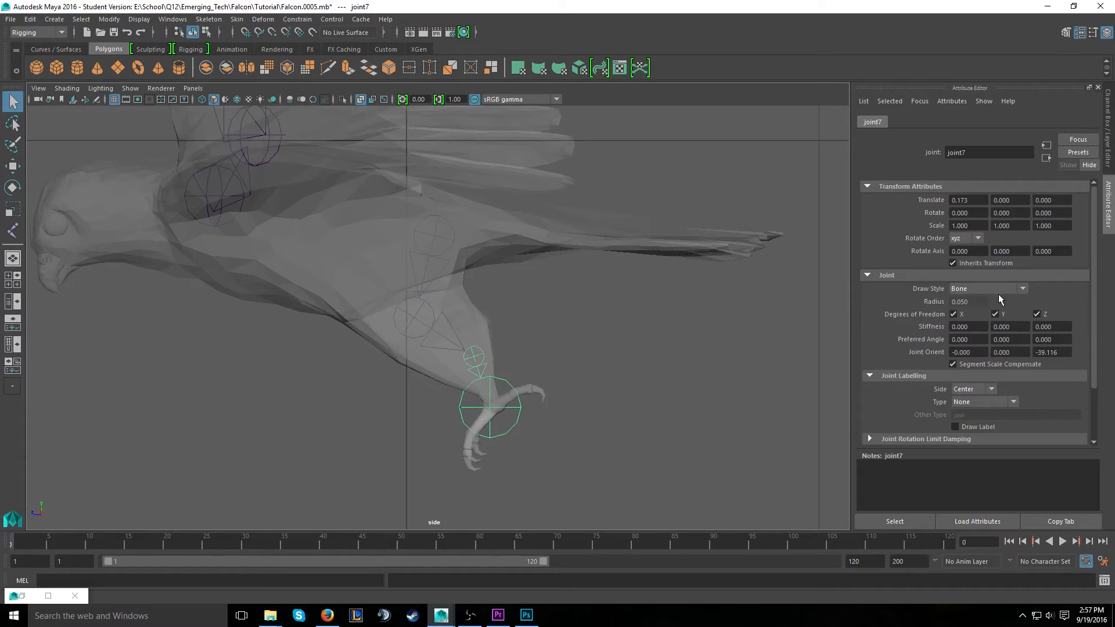
{"action": "left_click", "coordinate": [505, 377]}
{"action": "key", "text": "Return"}
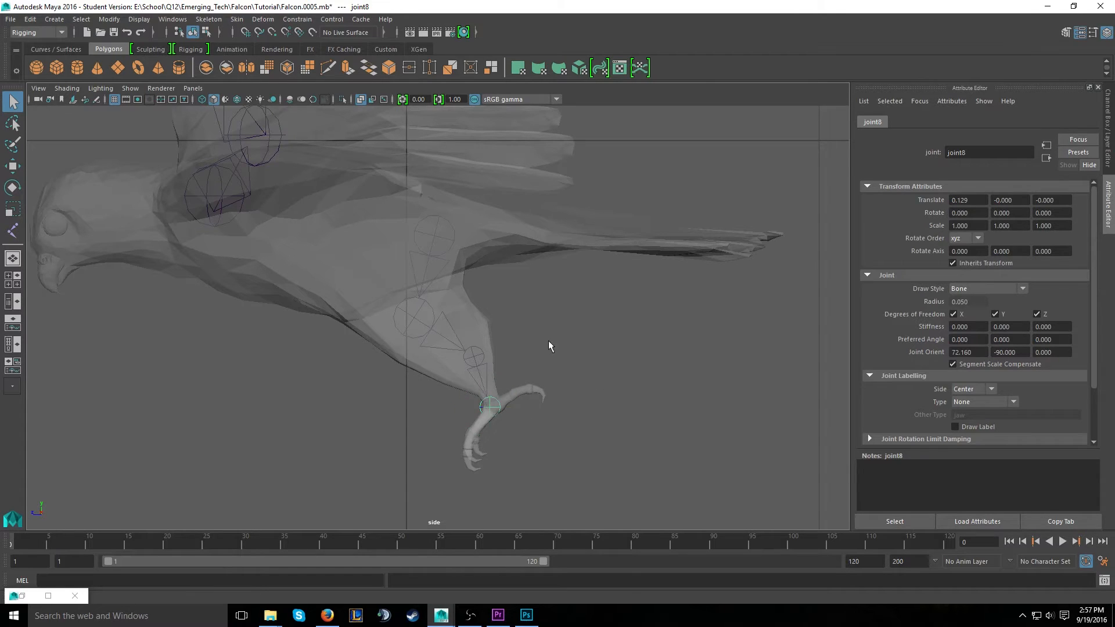
Set the radius of the second leg joint to 0.075 and clear the selection
{"action": "left_click", "coordinate": [427, 304]}
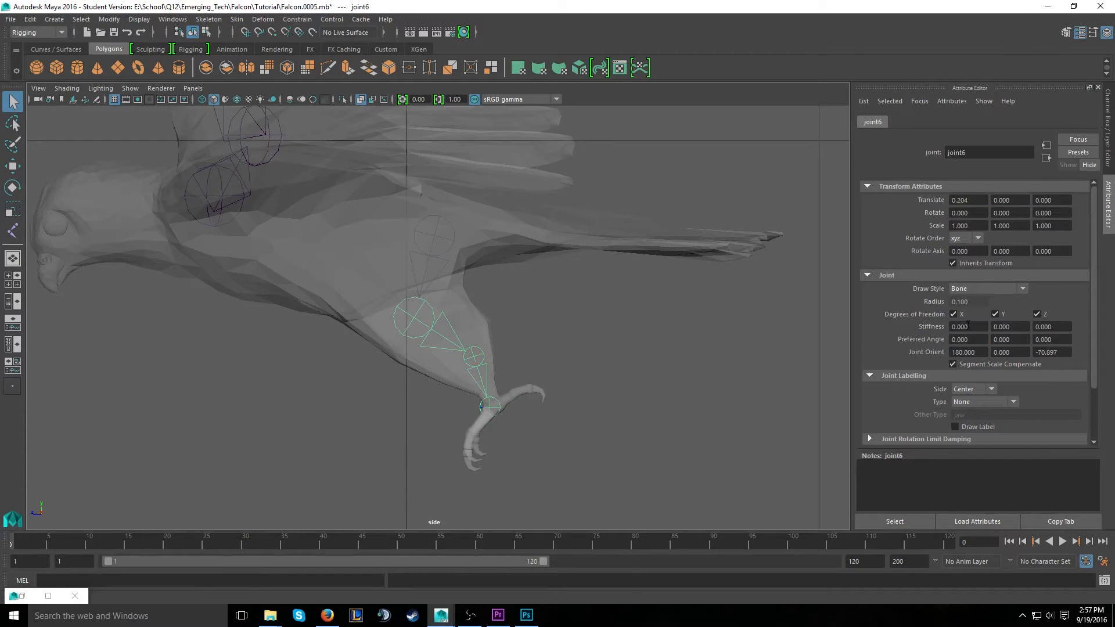
{"action": "key", "text": "BackSpace"}
{"action": "type", "text": "75"}
{"action": "key", "text": "Return"}
{"action": "left_click", "coordinate": [581, 329]}
Raise the lowest leg joint slightly, and shift the joint above it up and toward the head inside the leg
{"action": "scroll", "coordinate": [573, 323], "scroll_direction": "up", "scroll_amount": 4}
{"action": "scroll", "coordinate": [546, 330], "scroll_direction": "down", "scroll_amount": 12}
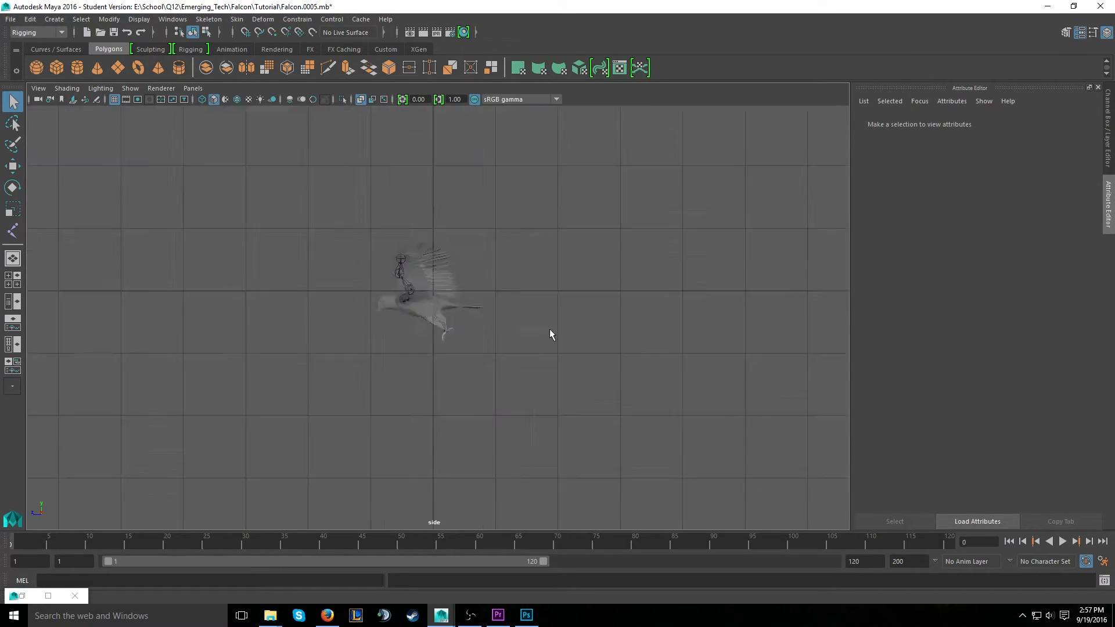
{"action": "scroll", "coordinate": [500, 328], "scroll_direction": "up", "scroll_amount": 5}
{"action": "scroll", "coordinate": [455, 314], "scroll_direction": "up", "scroll_amount": 6}
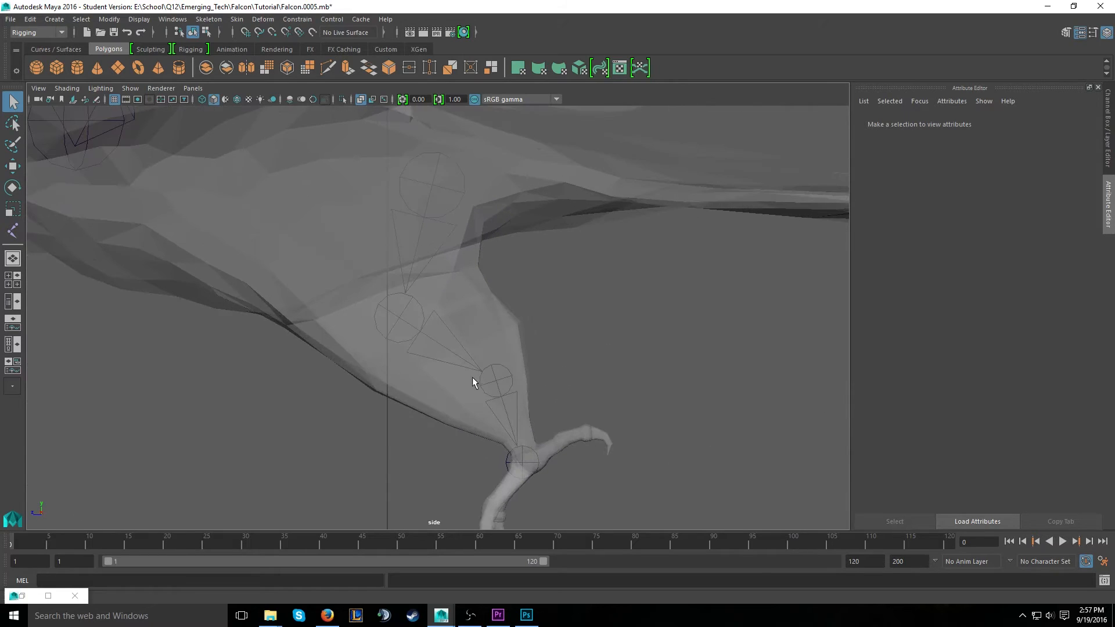
{"action": "left_click", "coordinate": [531, 450]}
{"action": "key", "text": "w"}
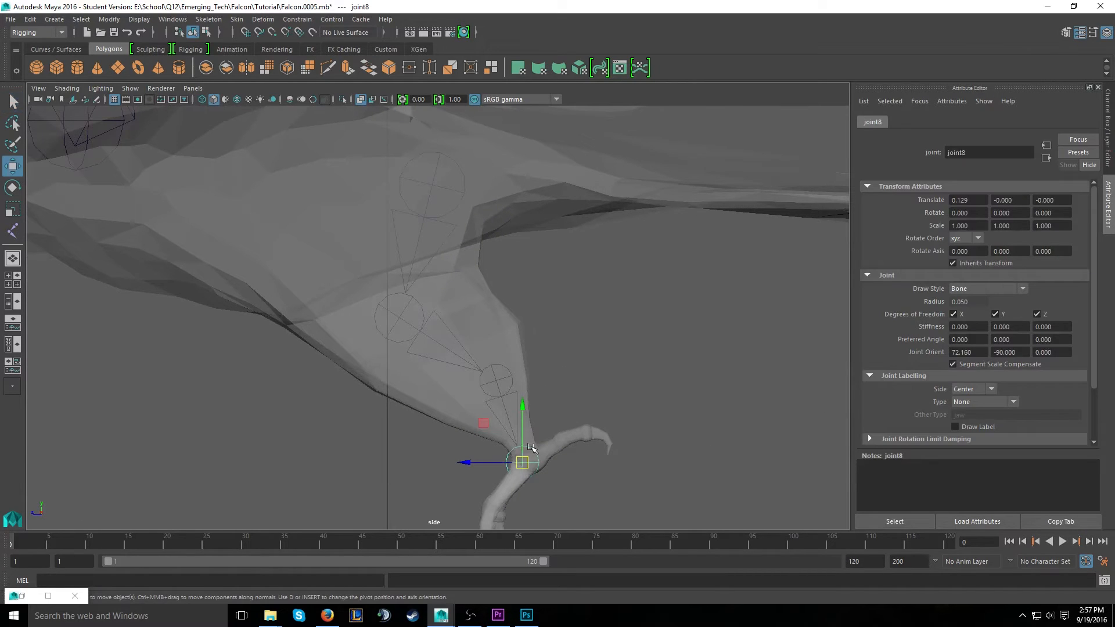
{"action": "left_click_drag", "start_coordinate": [523, 447], "coordinate": [530, 407]}
{"action": "left_click", "coordinate": [497, 381]}
{"action": "left_click_drag", "start_coordinate": [496, 339], "coordinate": [495, 332]}
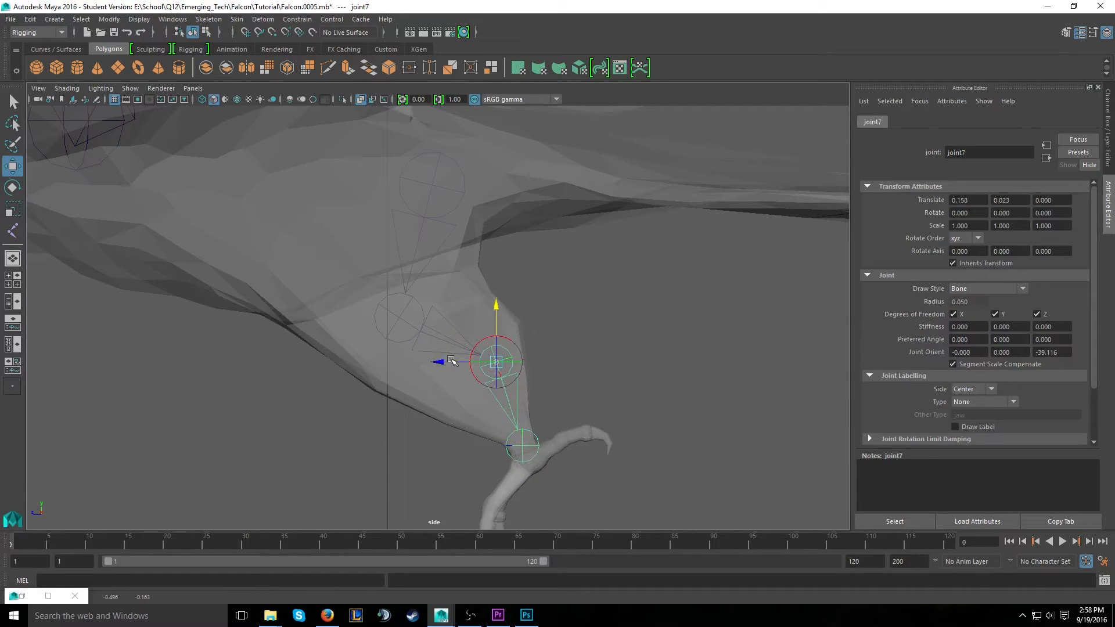
{"action": "left_click_drag", "start_coordinate": [444, 362], "coordinate": [437, 365]}
Move only the second leg joint's pivot slightly up and toward the head, to about Translate X 0.181 and Y 0.018, and clear the selection
{"action": "left_click", "coordinate": [410, 296]}
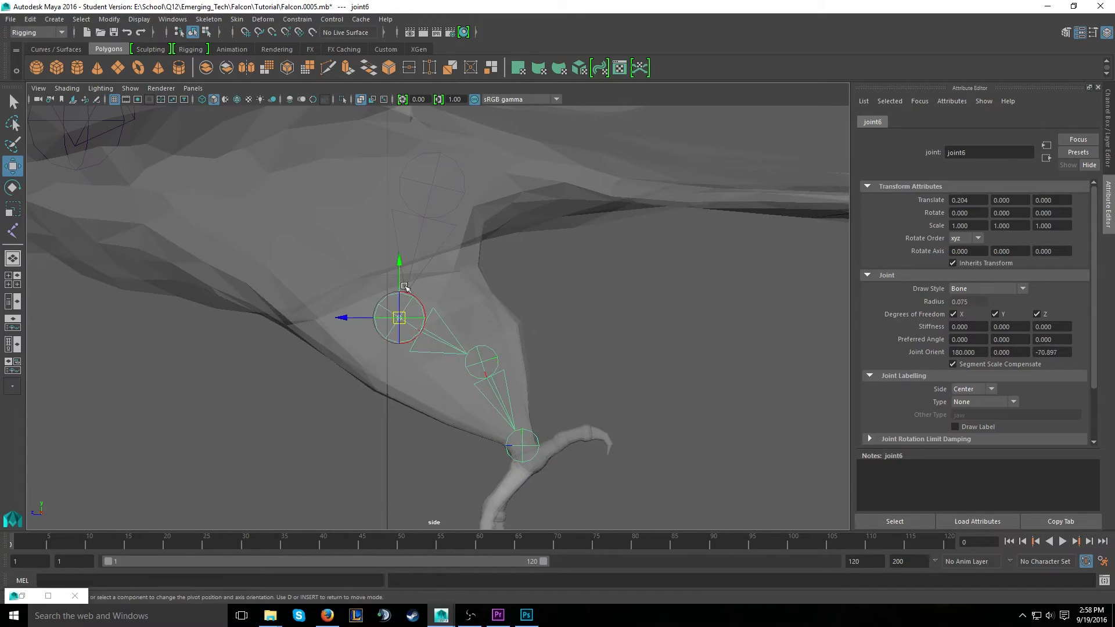
{"action": "left_click_drag", "start_coordinate": [393, 274], "coordinate": [392, 259]}
{"action": "left_click_drag", "start_coordinate": [349, 301], "coordinate": [340, 302]}
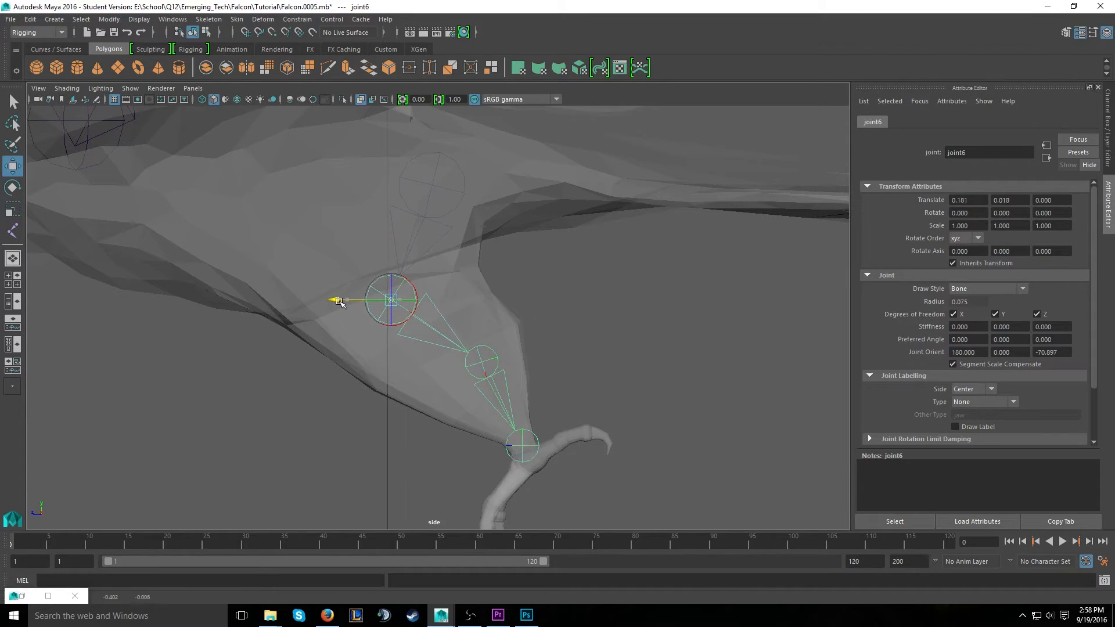
{"action": "left_click", "coordinate": [434, 168]}
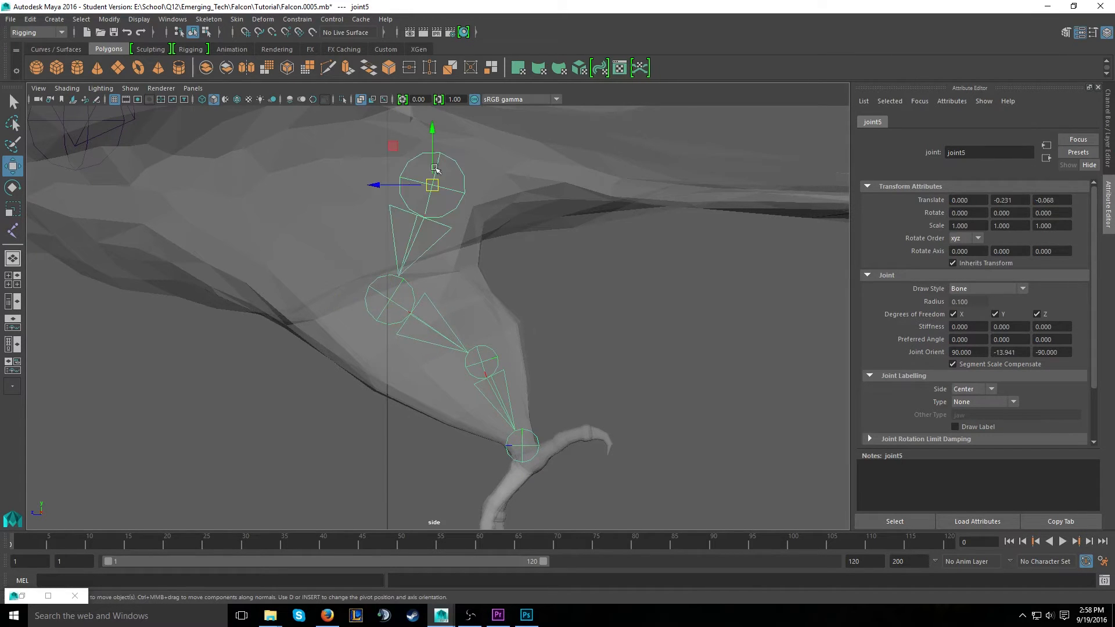
{"action": "left_click", "coordinate": [584, 344]}
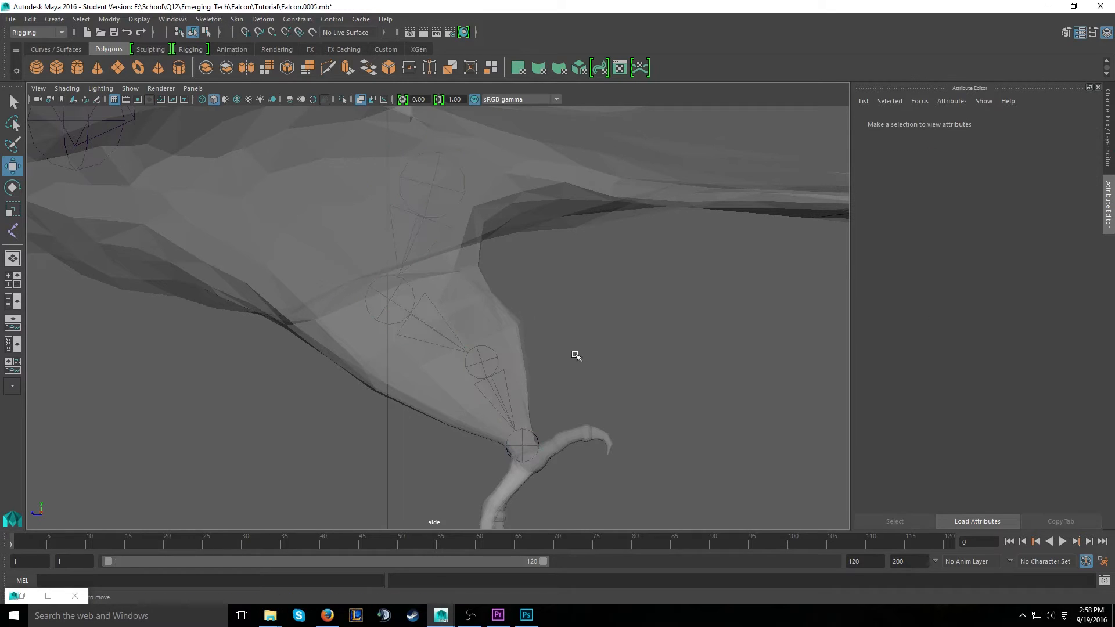
Lower the last leg joint slightly and shift it toward the tail so it sits at the top of the foot, and deselect it
{"action": "left_click", "coordinate": [529, 432]}
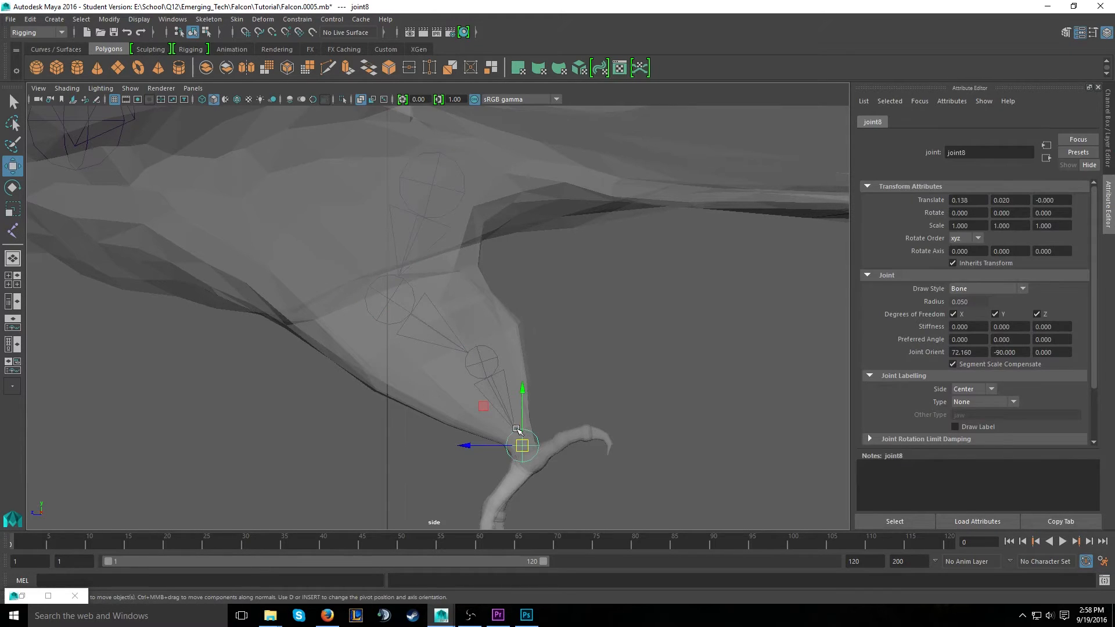
{"action": "key", "text": "d"}
{"action": "left_click_drag", "start_coordinate": [522, 395], "coordinate": [522, 405]}
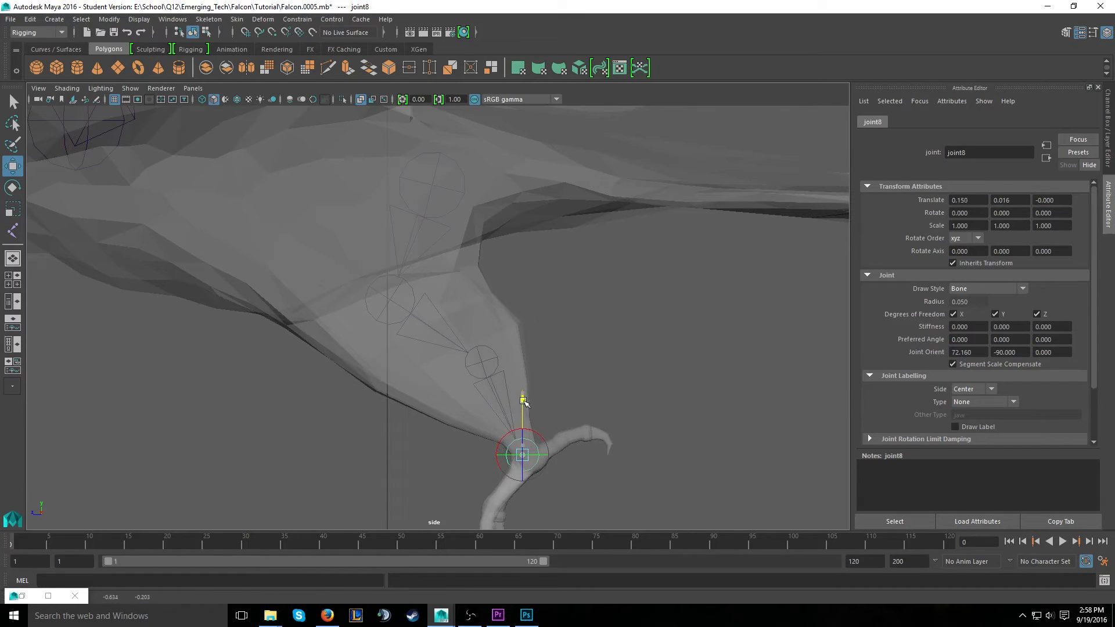
{"action": "left_click_drag", "start_coordinate": [477, 457], "coordinate": [485, 454]}
{"action": "left_click", "coordinate": [675, 512]}
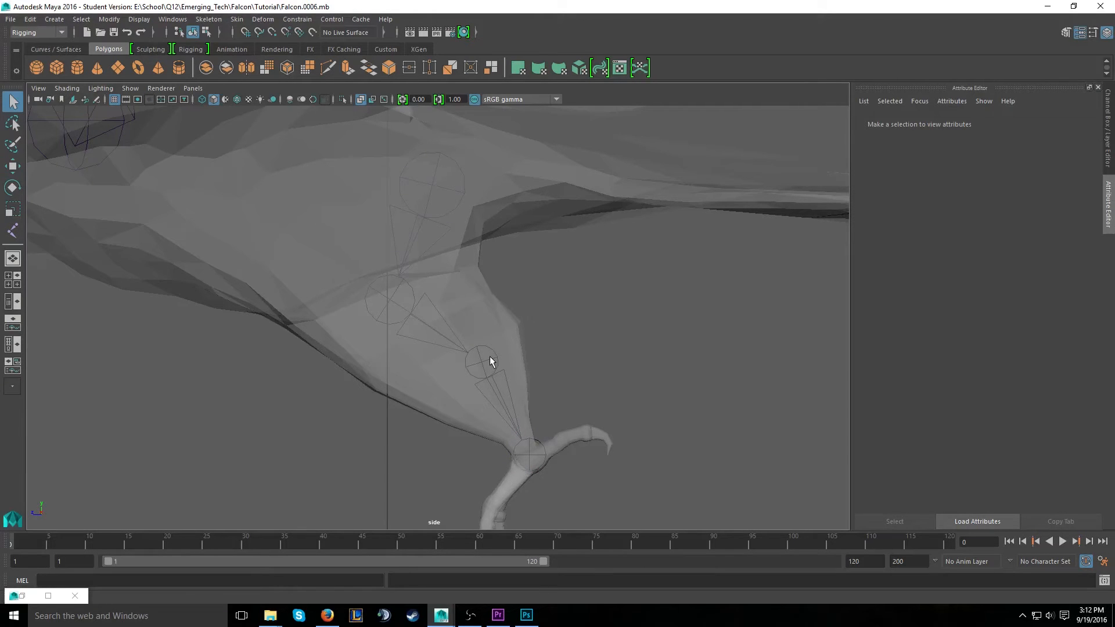
Select the leg chain from its root joint and move it sideways off the body's centre line into one leg
{"action": "key", "text": "space"}
{"action": "key", "text": "space"}
{"action": "scroll", "coordinate": [393, 459], "scroll_direction": "up", "scroll_amount": 4}
{"action": "middle_click_drag", "start_coordinate": [392, 458], "coordinate": [540, 316], "text": "alt"}
{"action": "scroll", "coordinate": [574, 302], "scroll_direction": "down", "scroll_amount": 7}
{"action": "scroll", "coordinate": [574, 302], "scroll_direction": "up", "scroll_amount": 5}
{"action": "middle_click_drag", "start_coordinate": [584, 266], "coordinate": [490, 261], "text": "alt"}
{"action": "left_click", "coordinate": [562, 192]}
{"action": "key", "text": "e"}
{"action": "key", "text": "w"}
{"action": "left_click", "coordinate": [592, 217]}
{"action": "key", "text": "ctrl+z"}
{"action": "mouse_move", "coordinate": [606, 213]}
{"action": "left_mouse_down"}
{"action": "mouse_move", "coordinate": [540, 244]}
{"action": "mouse_move", "coordinate": [632, 230]}
{"action": "mouse_move", "coordinate": [713, 246]}
{"action": "left_mouse_up"}
Rename the root joint of the wing chain L_Wing01 and copy its name
{"action": "key", "text": "space"}
{"action": "scroll", "coordinate": [607, 249], "scroll_direction": "up", "scroll_amount": 5}
{"action": "key", "text": "space"}
{"action": "left_click_drag", "start_coordinate": [605, 249], "coordinate": [306, 416], "text": "alt"}
{"action": "left_click", "coordinate": [333, 428]}
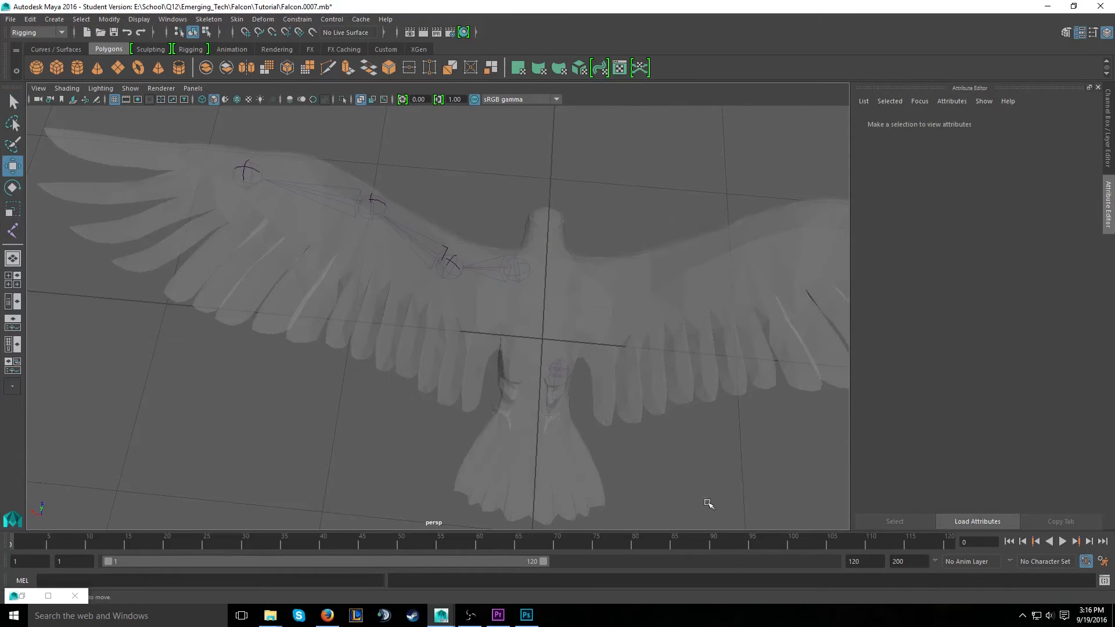
{"action": "left_click", "coordinate": [513, 266]}
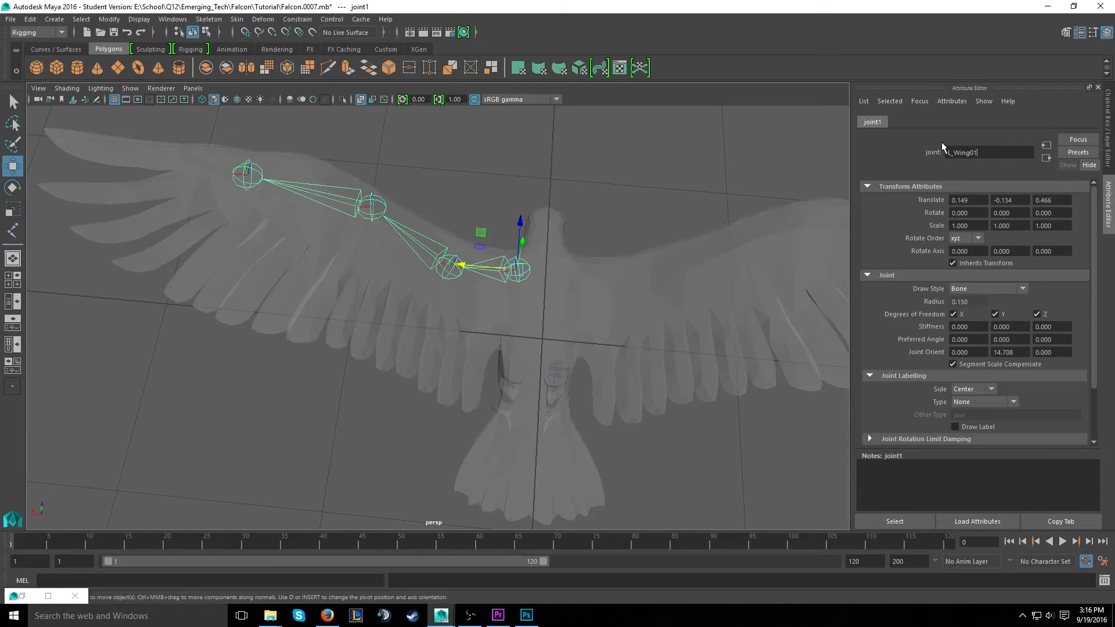
{"action": "left_click", "coordinate": [444, 263]}
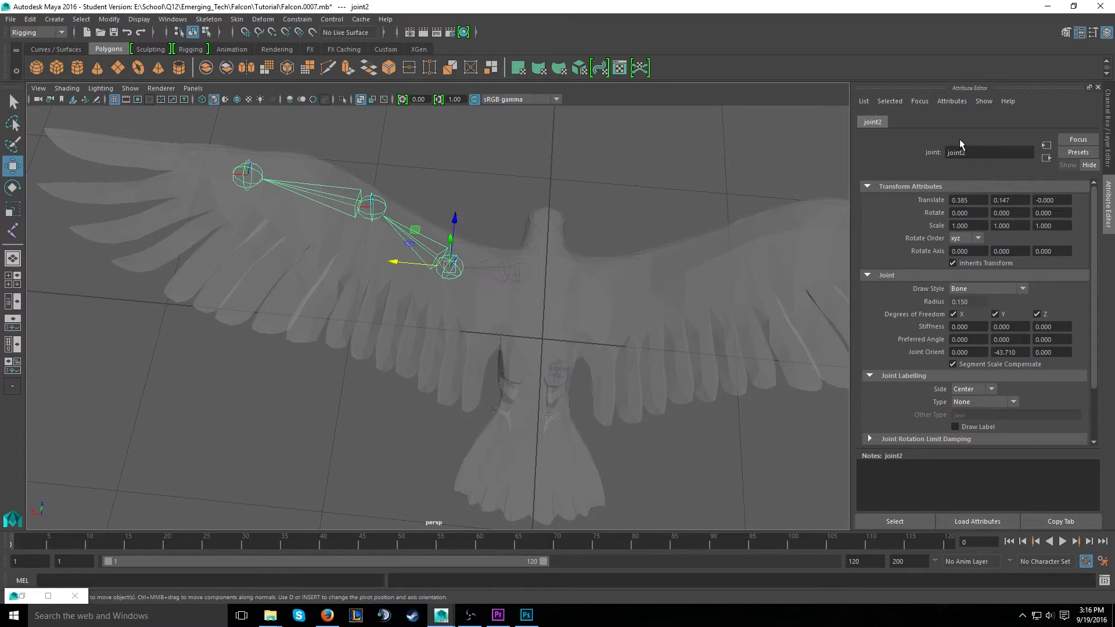
{"action": "left_click", "coordinate": [506, 266]}
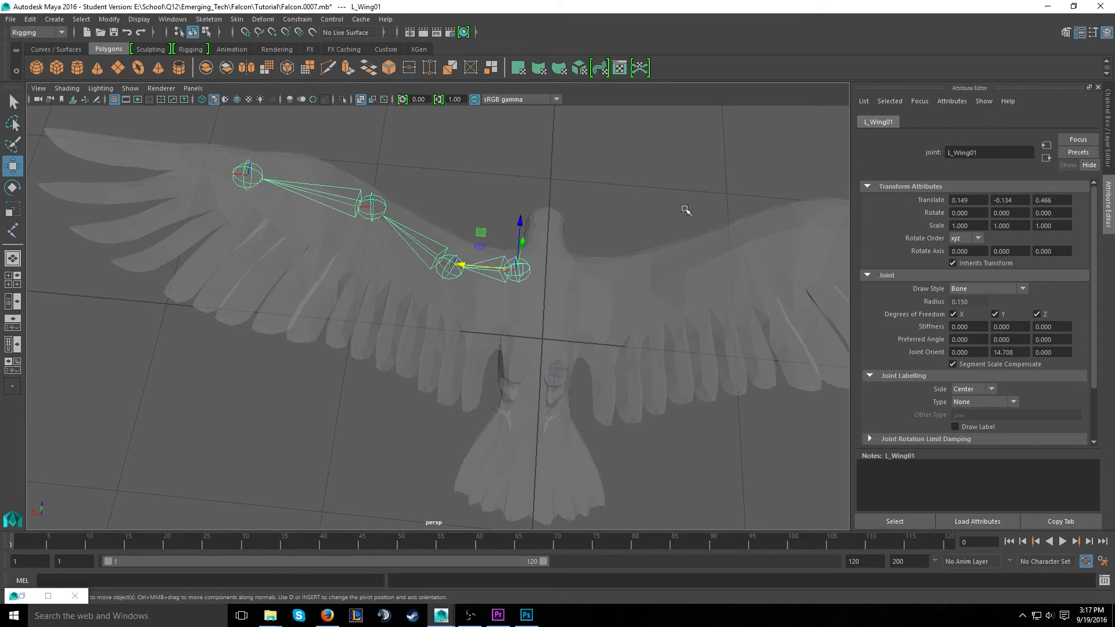
{"action": "left_click_drag", "start_coordinate": [989, 157], "coordinate": [880, 144]}
{"action": "key", "text": "ctrl+c"}
Rename the second wing joint L_Wing023 by reusing the copied name
{"action": "left_click", "coordinate": [444, 251]}
{"action": "left_click", "coordinate": [442, 254]}
{"action": "double_click", "coordinate": [981, 152]}
{"action": "key", "text": "ctrl+v"}
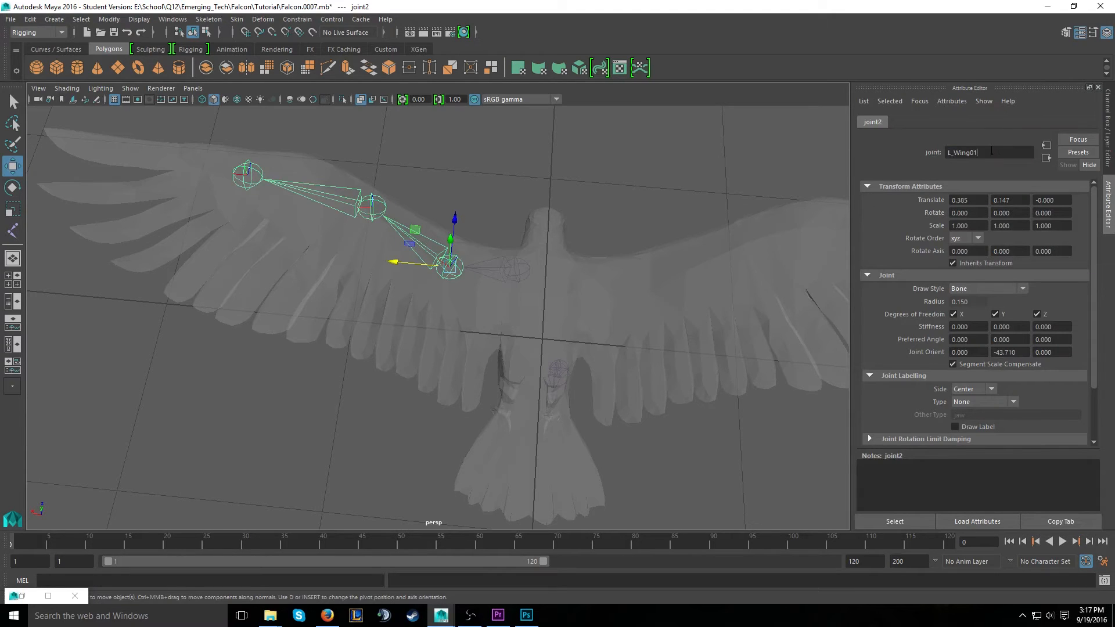
{"action": "key", "text": "BackSpace"}
{"action": "type", "text": "23"}
{"action": "key", "text": "Return"}
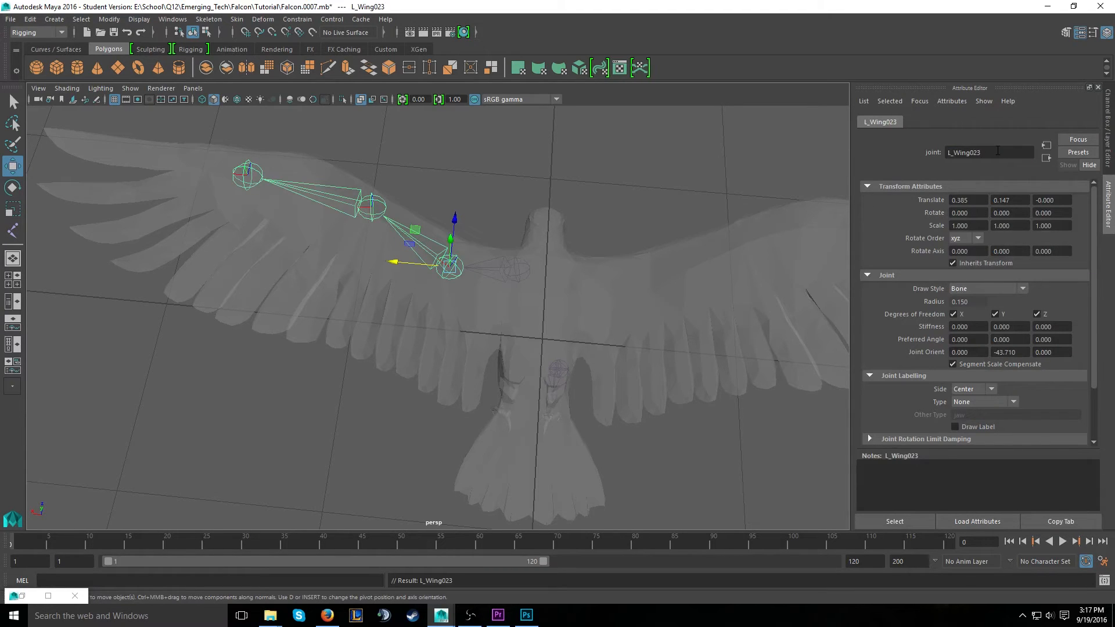
Rename the third wing joint L_Wing03 by reusing the copied name
{"action": "left_click", "coordinate": [552, 160]}
{"action": "left_click", "coordinate": [341, 200]}
{"action": "double_click", "coordinate": [939, 153]}
{"action": "key", "text": "ctrl+v"}
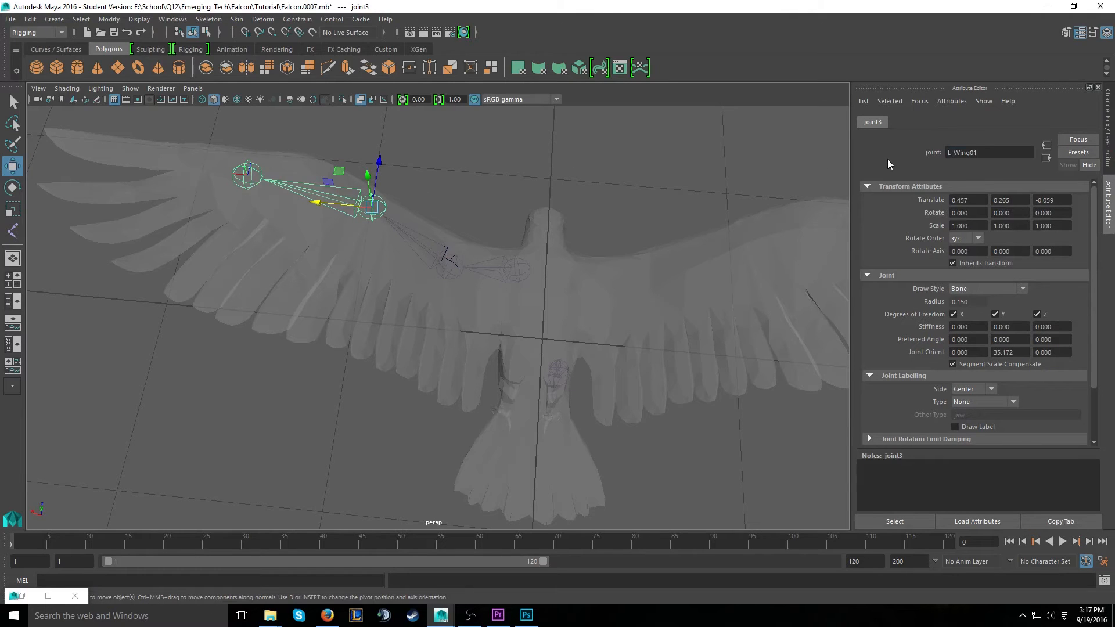
{"action": "key", "text": "BackSpace"}
{"action": "type", "text": "3"}
{"action": "key", "text": "Return"}
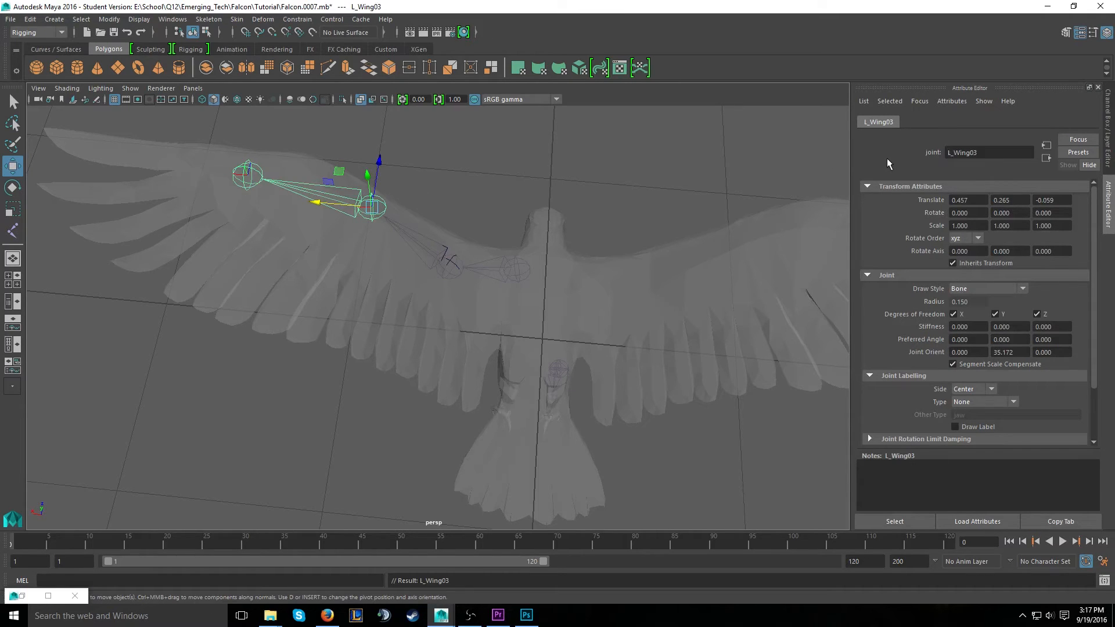
Rename the outermost wing joint L_Wing_End
{"action": "left_click", "coordinate": [264, 177]}
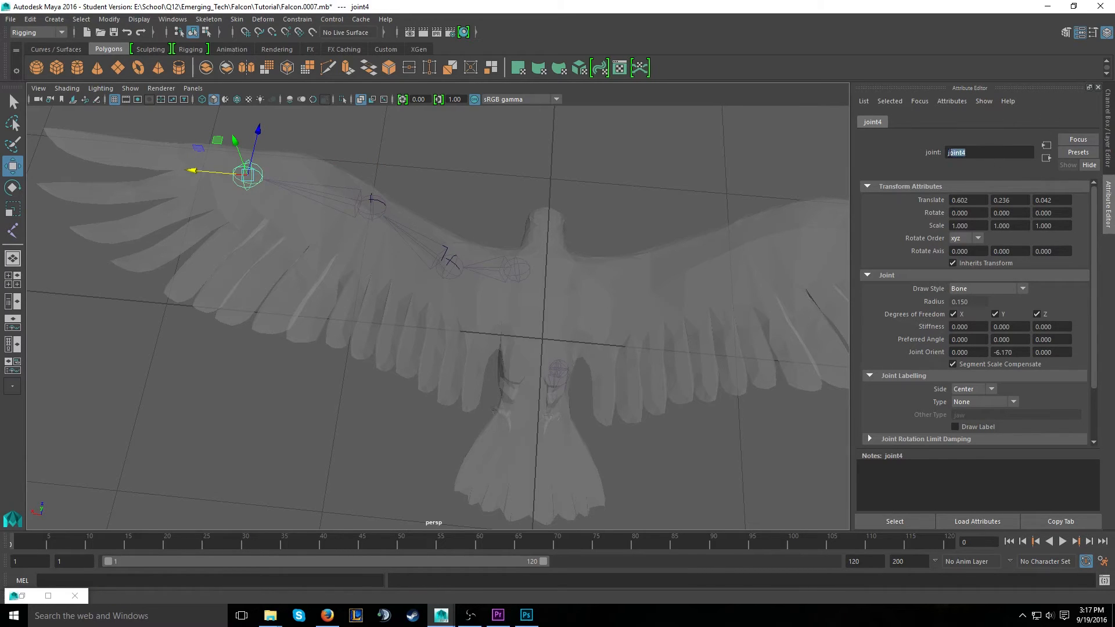
{"action": "key", "text": "BackSpace"}
{"action": "key", "text": "BackSpace"}
{"action": "type", "text": "g_End"}
{"action": "key", "text": "Return"}
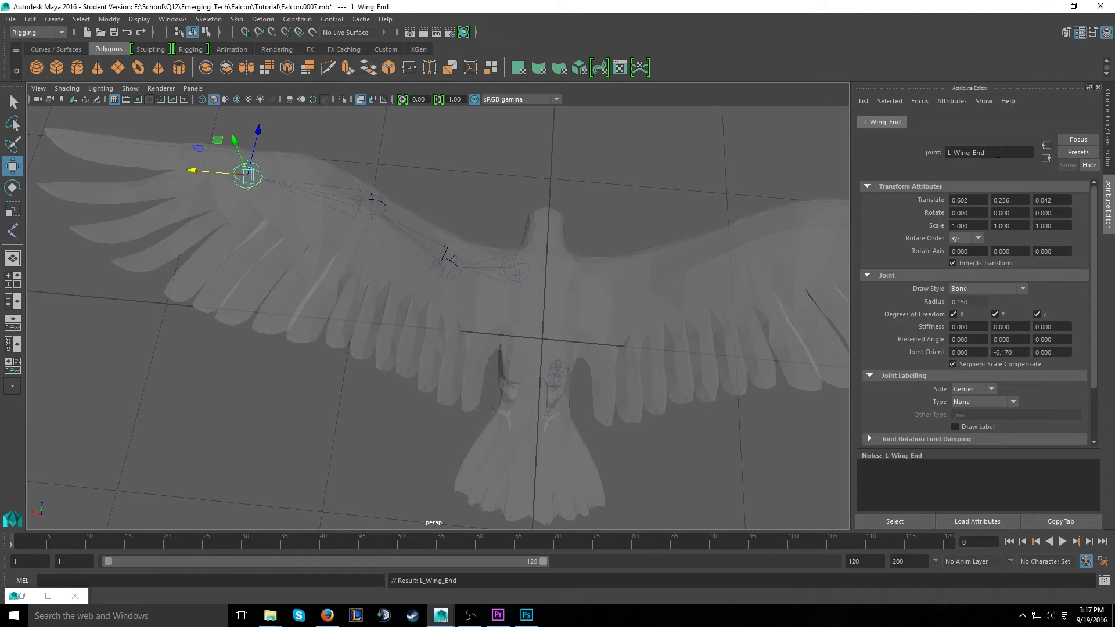
Rename the root joint of the leg chain R_Leg01
{"action": "left_click", "coordinate": [567, 366]}
{"action": "left_click_drag", "start_coordinate": [643, 378], "coordinate": [607, 304], "text": "alt"}
{"action": "right_click_drag", "start_coordinate": [608, 304], "coordinate": [640, 383], "text": "alt"}
{"action": "middle_click_drag", "start_coordinate": [639, 384], "coordinate": [510, 321], "text": "alt"}
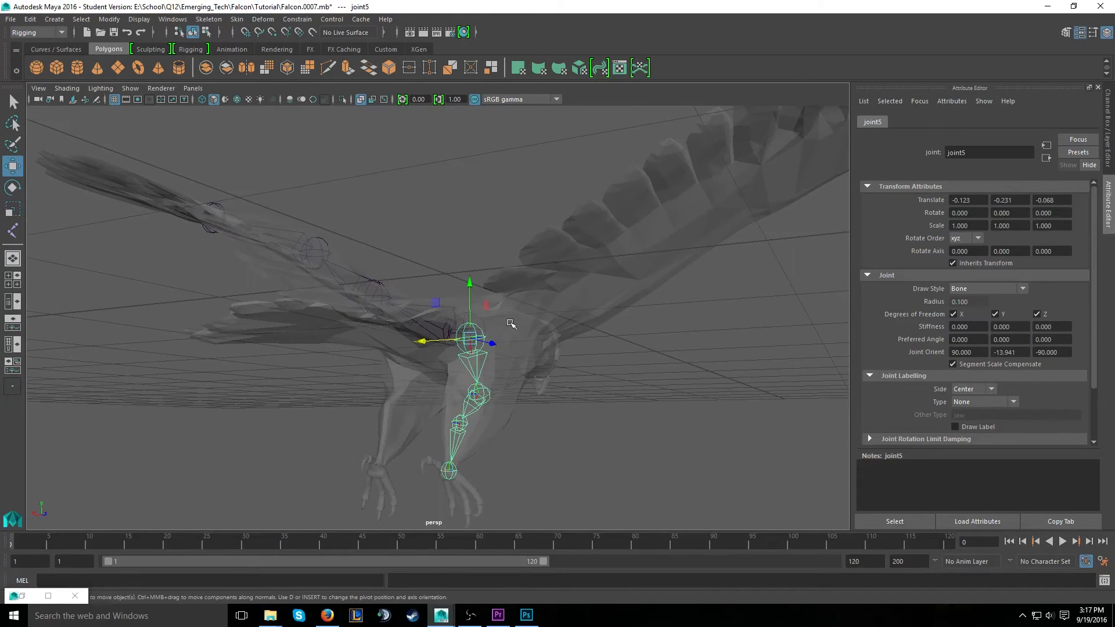
{"action": "left_click_drag", "start_coordinate": [981, 153], "coordinate": [780, 160]}
{"action": "type", "text": "R_Leg01"}
{"action": "key", "text": "Return"}
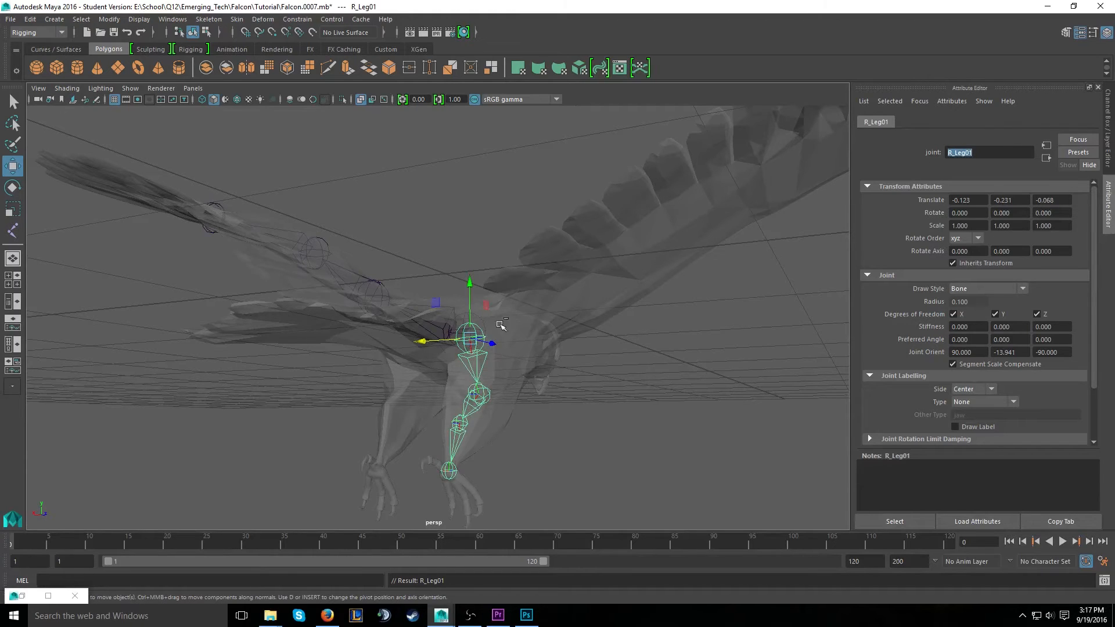
Rename the second joint of the leg chain R_Leg01
{"action": "left_click", "coordinate": [487, 377]}
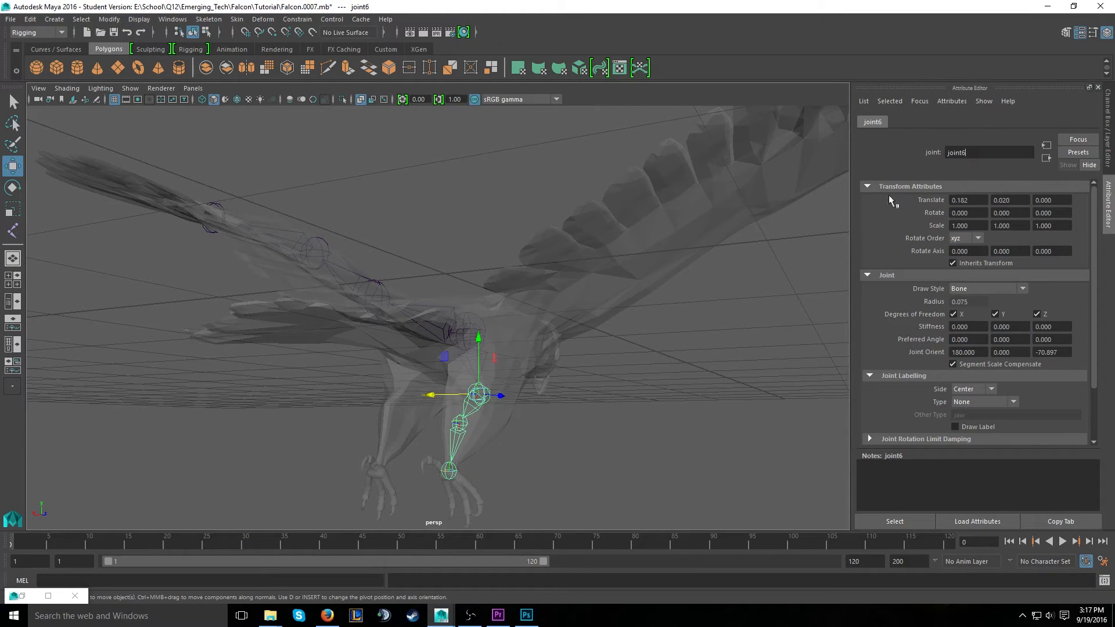
{"action": "left_click_drag", "start_coordinate": [988, 152], "coordinate": [924, 155]}
{"action": "type", "text": "R_Leg01"}
{"action": "key", "text": "Return"}
Rename the third joint of the leg chain R_Leg03
{"action": "left_click_drag", "start_coordinate": [570, 364], "coordinate": [412, 393], "text": "alt"}
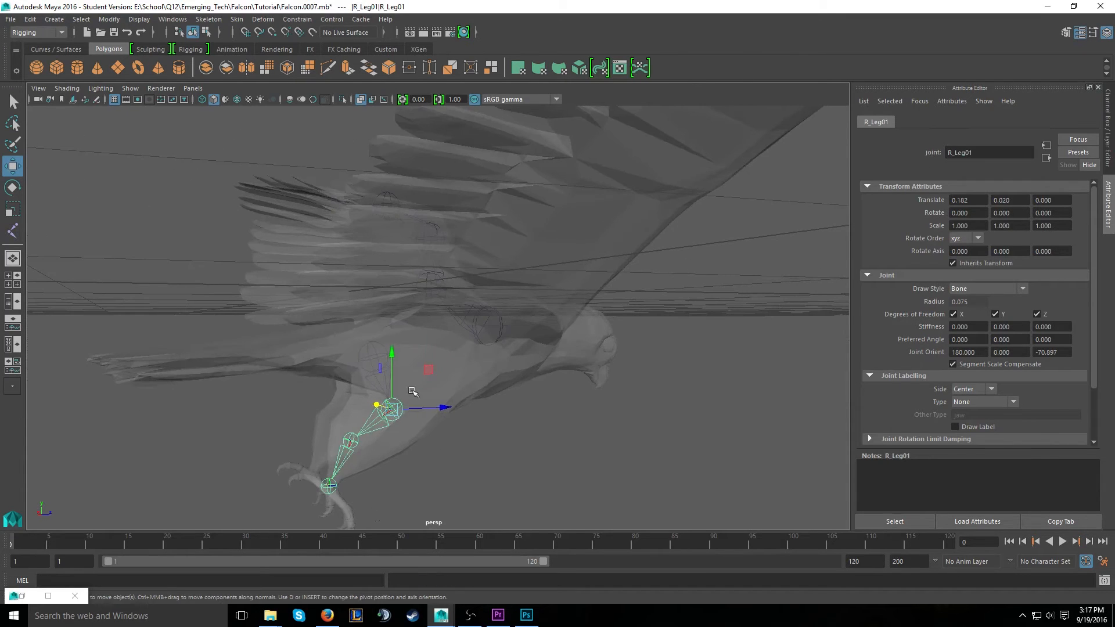
{"action": "left_click", "coordinate": [346, 444]}
{"action": "left_click_drag", "start_coordinate": [988, 152], "coordinate": [922, 152]}
{"action": "type", "text": "R_Leg01"}
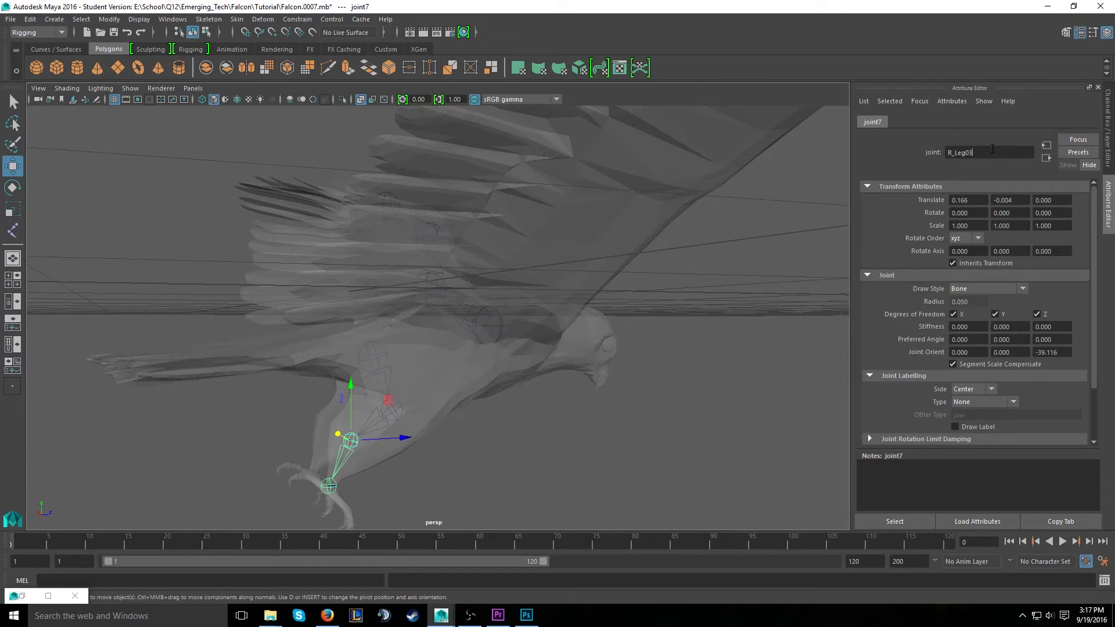
{"action": "key", "text": "Return"}
Rename the last leg joint at the foot R_Leg_End and clear the selection
{"action": "key", "text": "Down"}
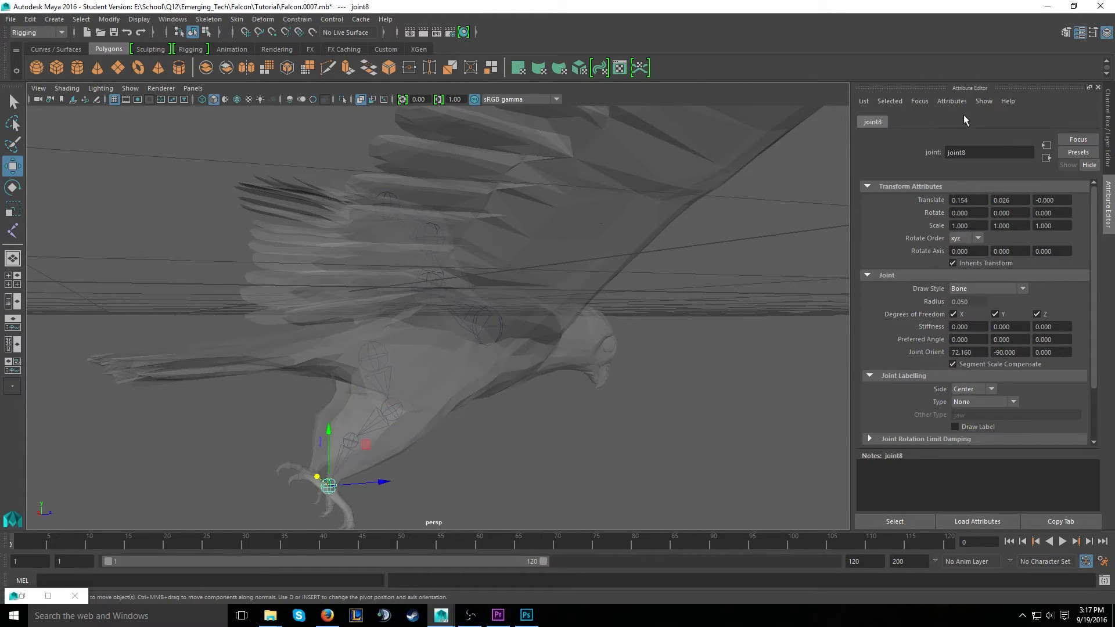
{"action": "left_click_drag", "start_coordinate": [972, 146], "coordinate": [908, 142]}
{"action": "type", "text": "R_Leg01"}
{"action": "type", "text": "End"}
{"action": "key", "text": "Return"}
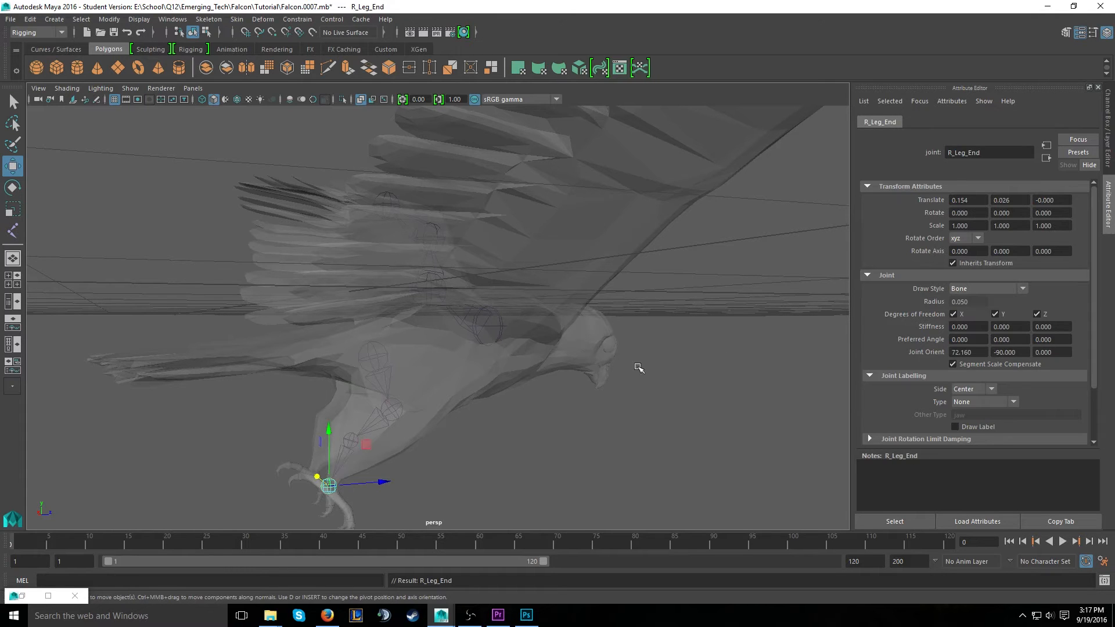
{"action": "left_click", "coordinate": [673, 361]}
{"action": "left_click_drag", "start_coordinate": [639, 369], "coordinate": [709, 592], "text": "alt"}
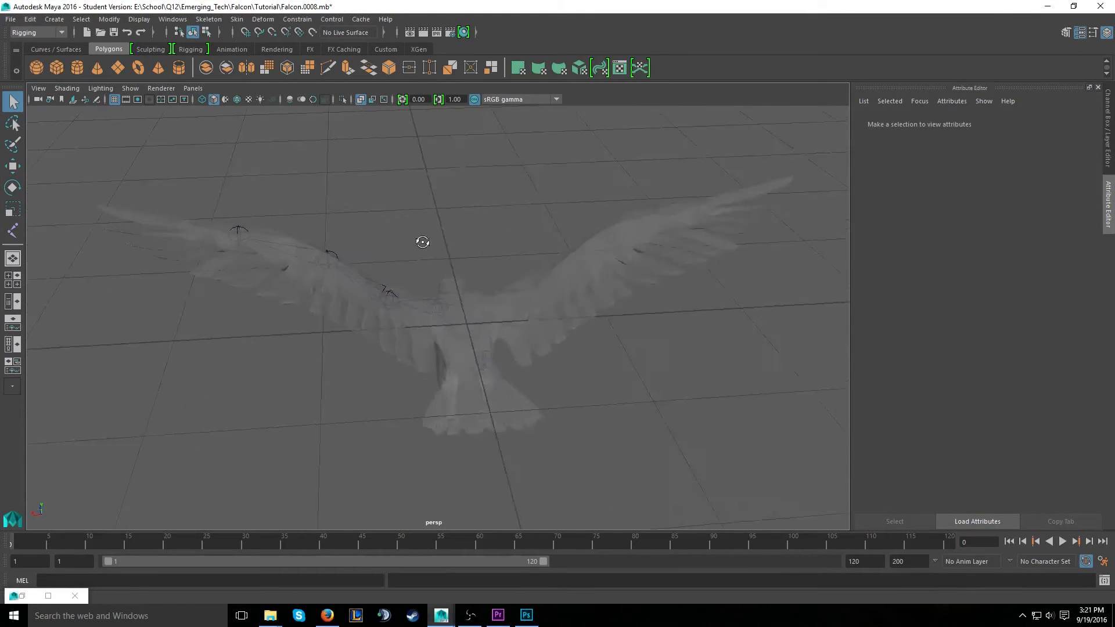
Mirror the L_Wing01 joint chain across YZ with Behavior, replacing L_ with R_ in the duplicated joint names
{"action": "left_click_drag", "start_coordinate": [422, 243], "coordinate": [389, 296], "text": "alt"}
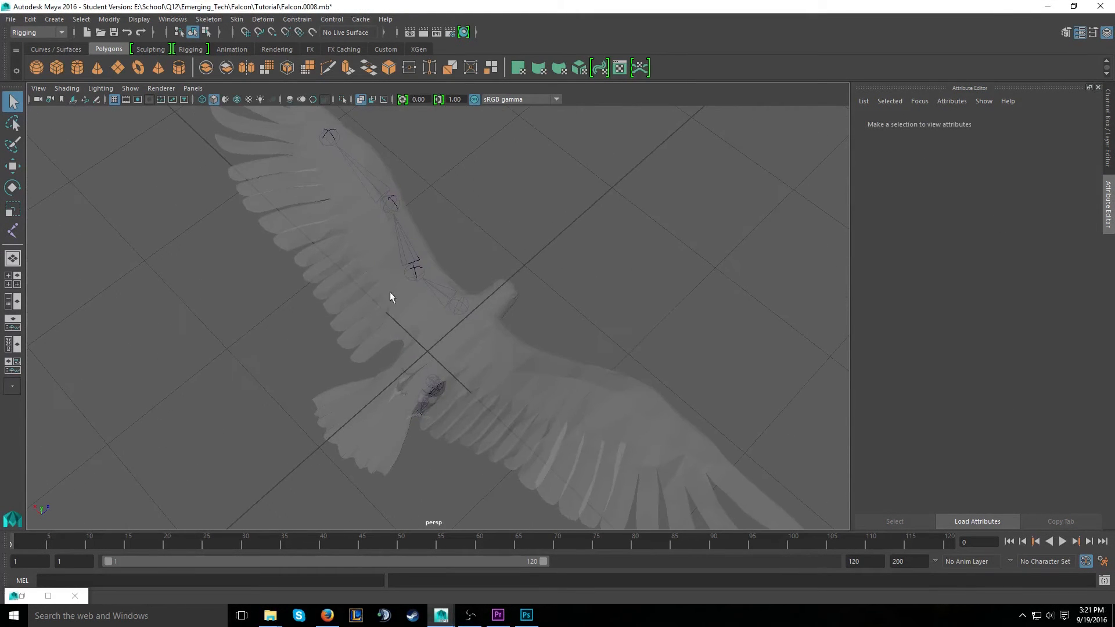
{"action": "left_click", "coordinate": [460, 310]}
{"action": "left_click_drag", "start_coordinate": [478, 256], "coordinate": [546, 219], "text": "alt"}
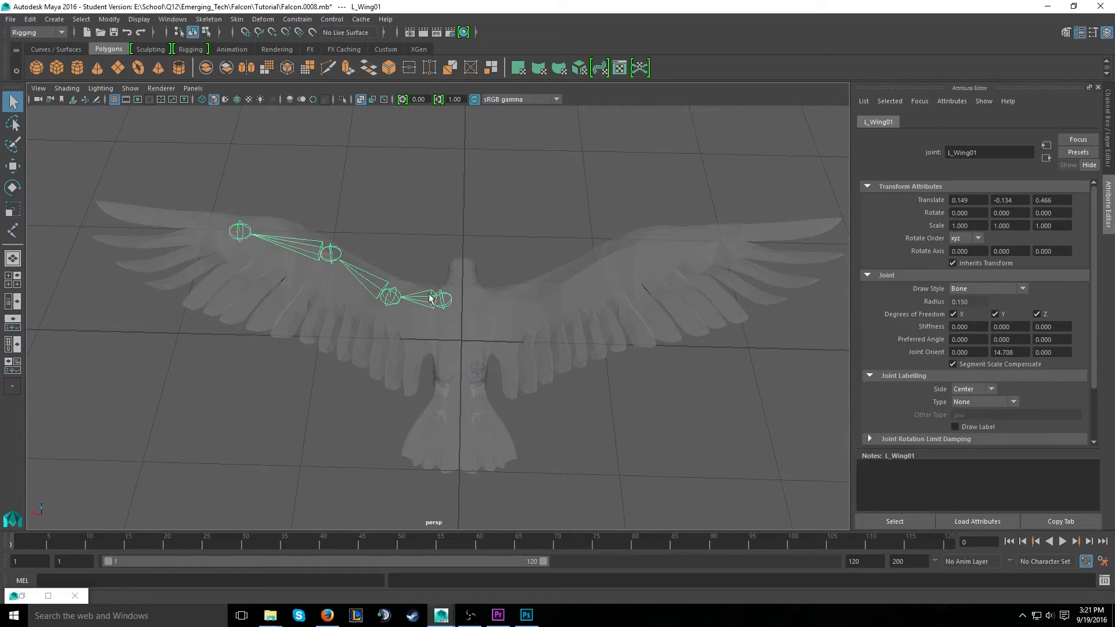
{"action": "left_click", "coordinate": [220, 19]}
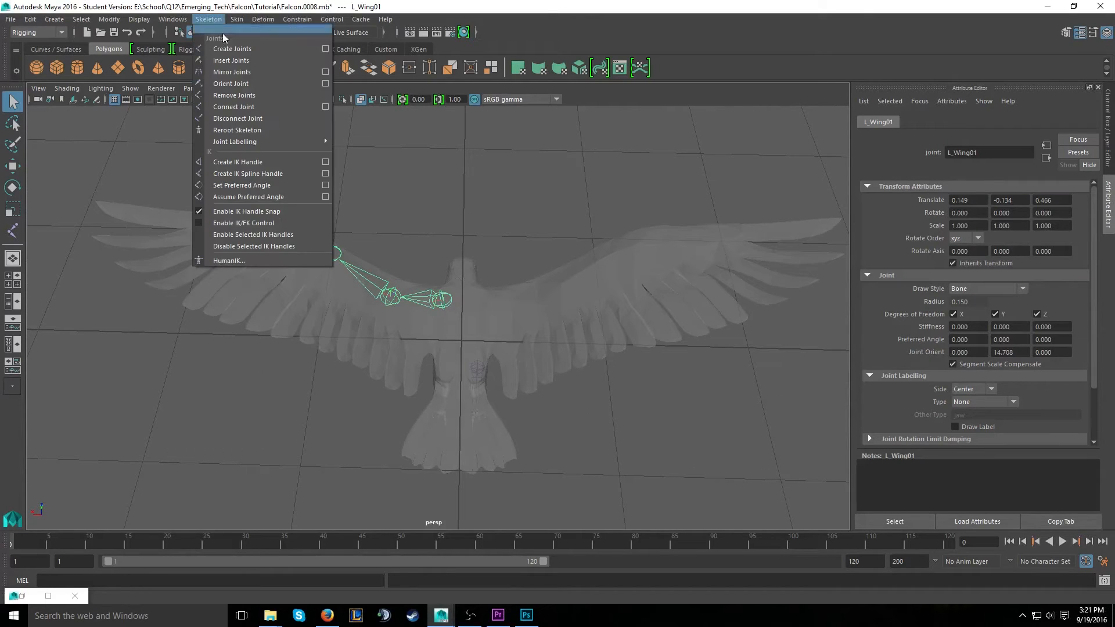
{"action": "left_click", "coordinate": [325, 73]}
{"action": "left_click_drag", "start_coordinate": [552, 363], "coordinate": [686, 181]}
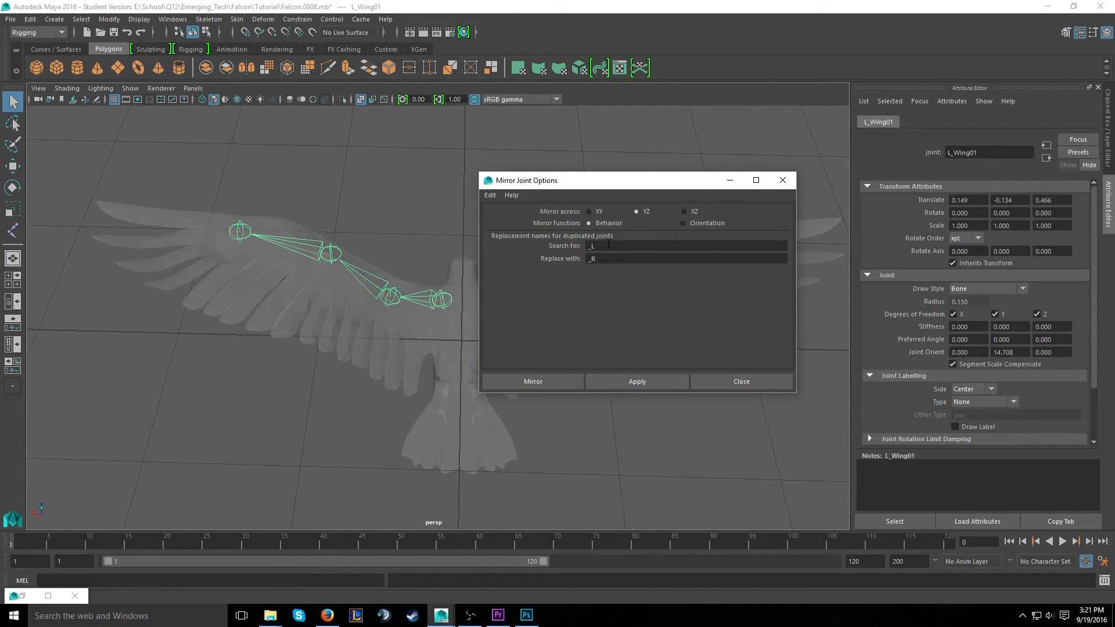
{"action": "key", "text": "BackSpace"}
{"action": "type", "text": "R"}
{"action": "left_click_drag", "start_coordinate": [667, 183], "coordinate": [710, 291]}
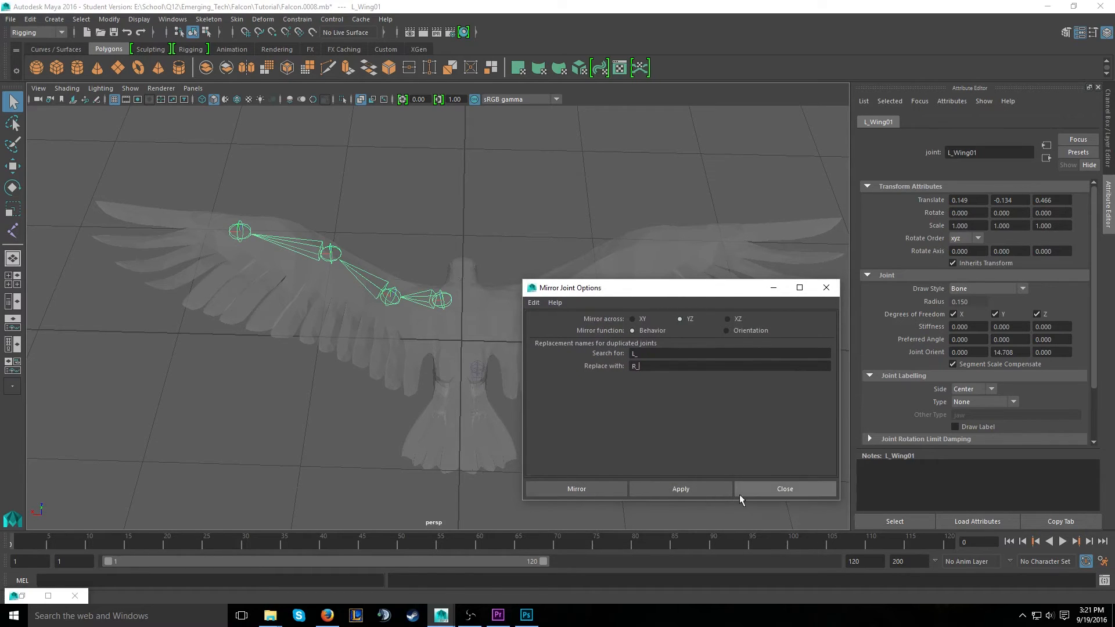
{"action": "left_click", "coordinate": [714, 490]}
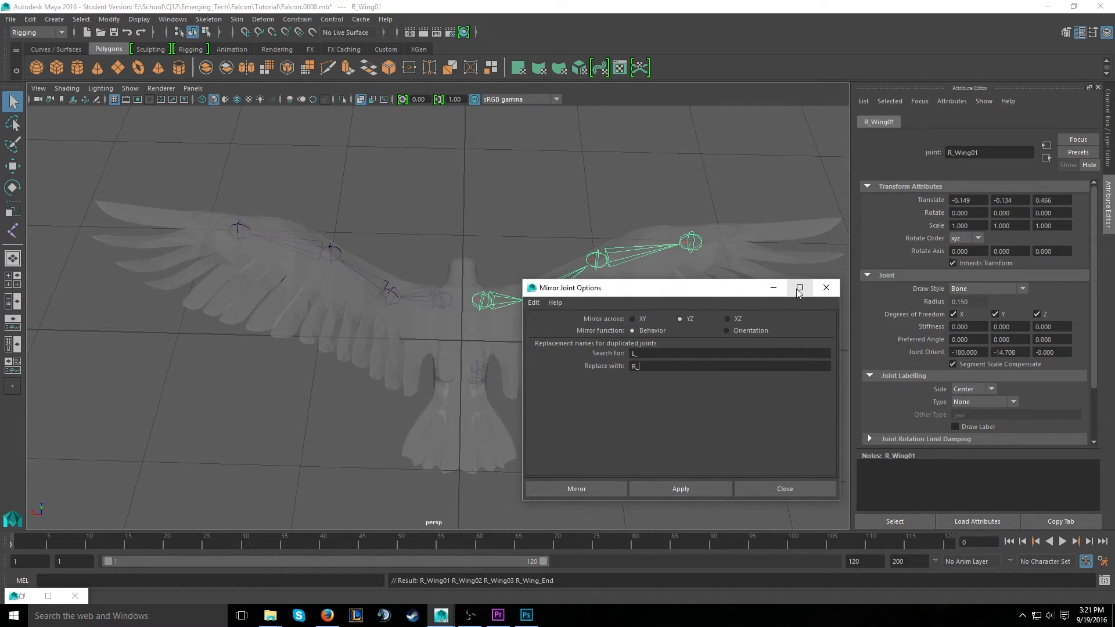
Move the mirror options out of the way and check the names of the mirrored wing joints
{"action": "left_click", "coordinate": [772, 288]}
{"action": "left_click_drag", "start_coordinate": [521, 270], "coordinate": [539, 253], "text": "alt"}
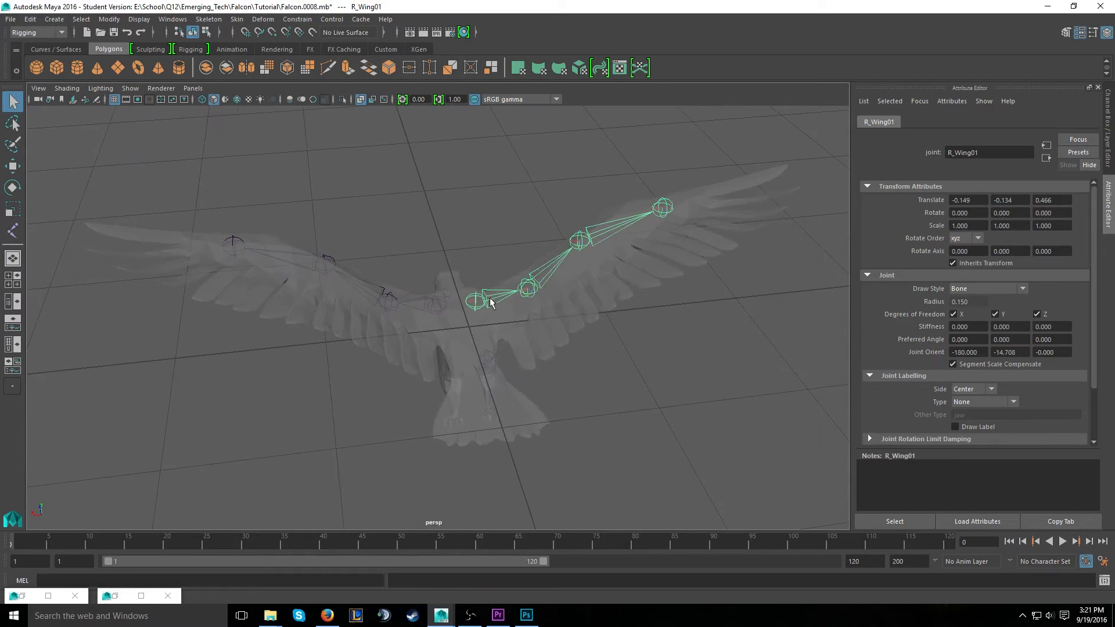
{"action": "left_click", "coordinate": [545, 274]}
{"action": "left_click", "coordinate": [614, 235]}
{"action": "left_click", "coordinate": [663, 208]}
{"action": "left_click_drag", "start_coordinate": [689, 178], "coordinate": [644, 185], "text": "alt"}
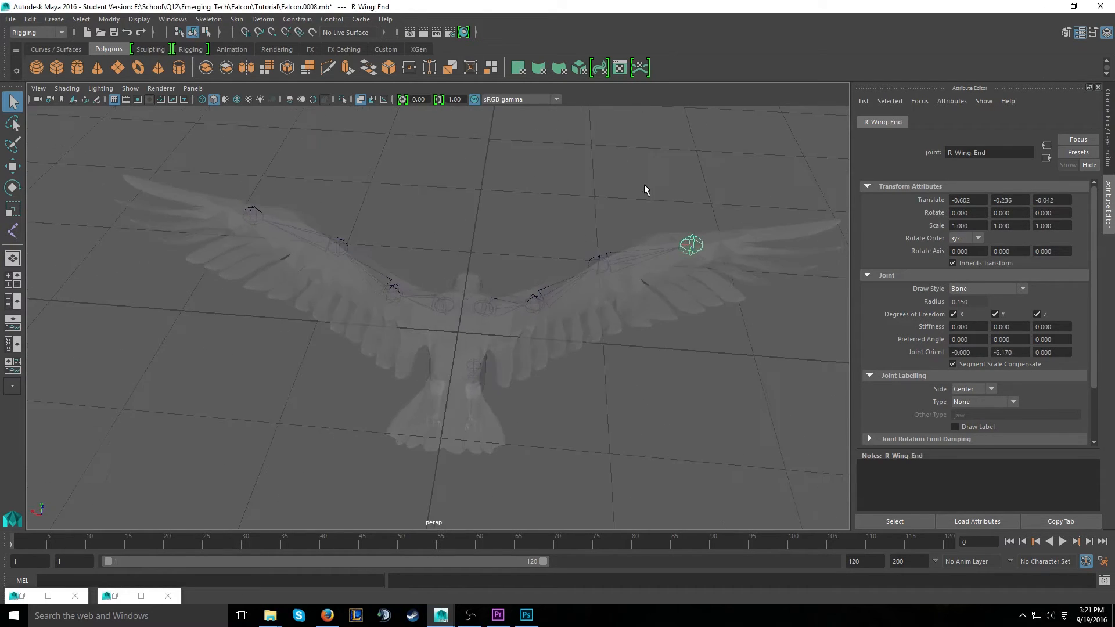
Mirror the R_Leg01 joint chain across YZ with Behavior, replacing R_ with L_ in the duplicated joint names
{"action": "left_click_drag", "start_coordinate": [507, 393], "coordinate": [459, 325], "text": "alt"}
{"action": "left_click", "coordinate": [460, 349]}
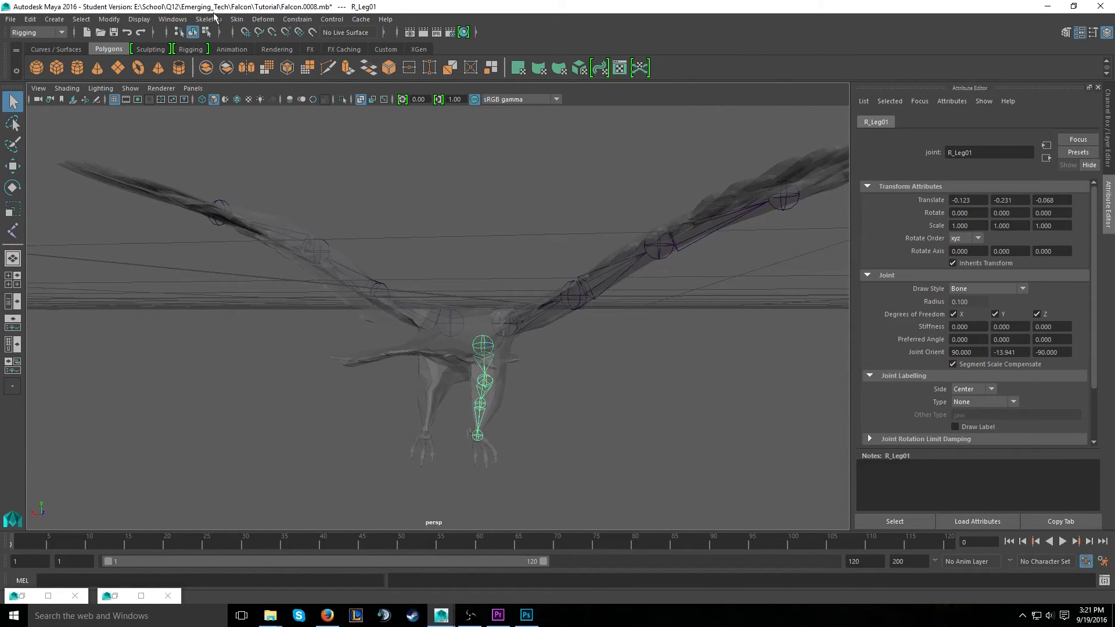
{"action": "left_click", "coordinate": [208, 19]}
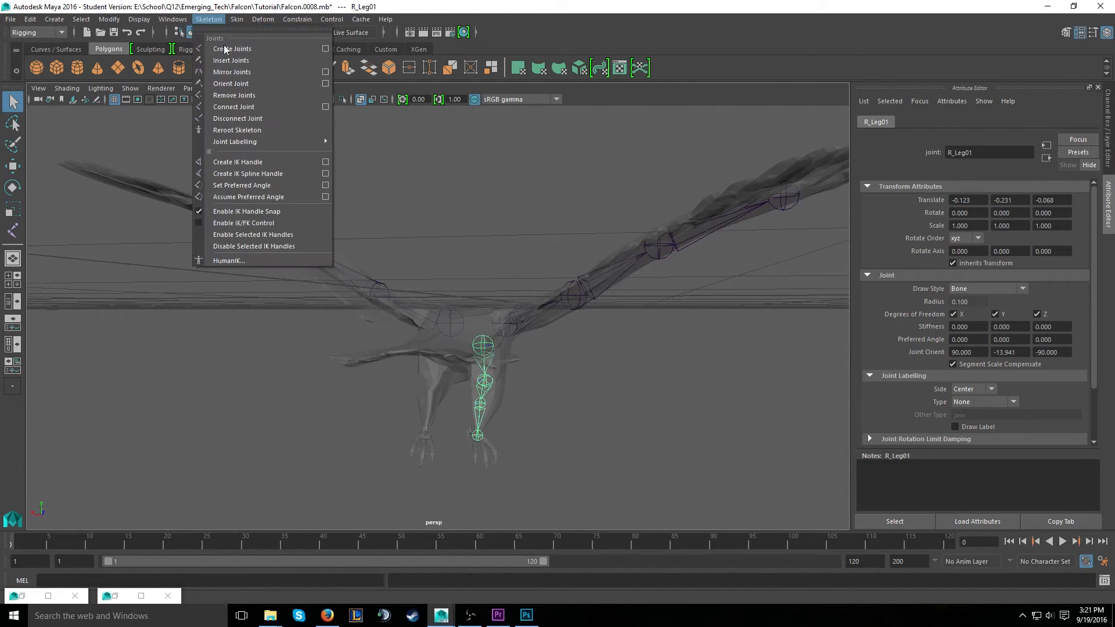
{"action": "left_click", "coordinate": [326, 72]}
{"action": "type", "text": "R_"}
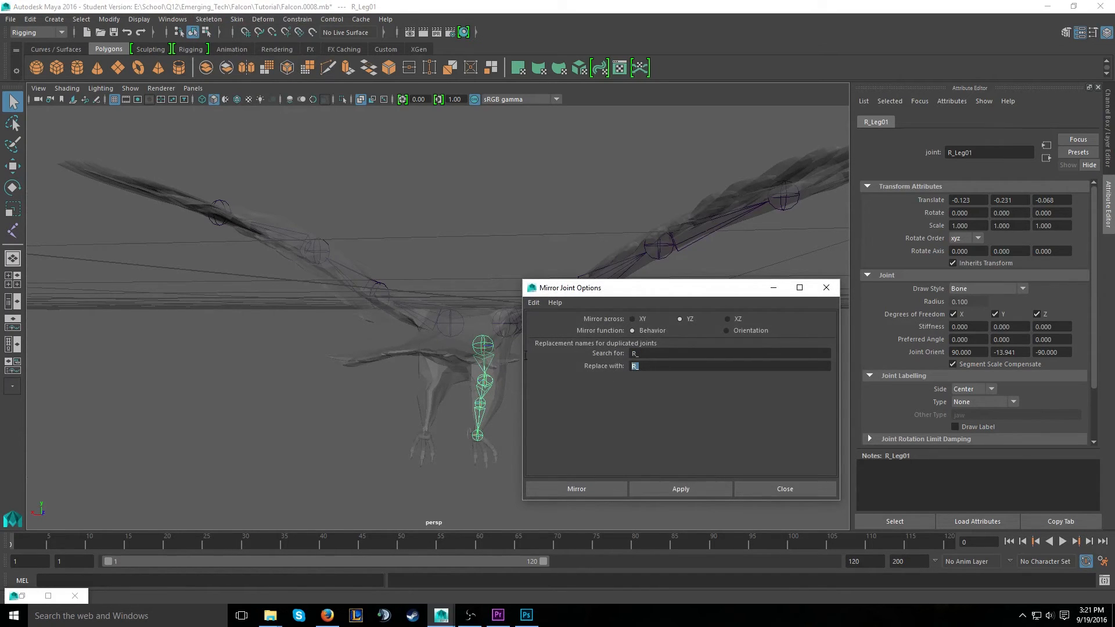
{"action": "type", "text": "L"}
{"action": "left_click", "coordinate": [578, 489]}
Check the names of the mirrored leg joints one by one
{"action": "left_click_drag", "start_coordinate": [585, 435], "coordinate": [621, 402], "text": "alt"}
{"action": "left_click", "coordinate": [485, 366]}
{"action": "left_click", "coordinate": [495, 392]}
{"action": "left_click", "coordinate": [503, 406]}
{"action": "left_click_drag", "start_coordinate": [451, 378], "coordinate": [565, 398], "text": "alt"}
{"action": "left_click", "coordinate": [570, 404]}
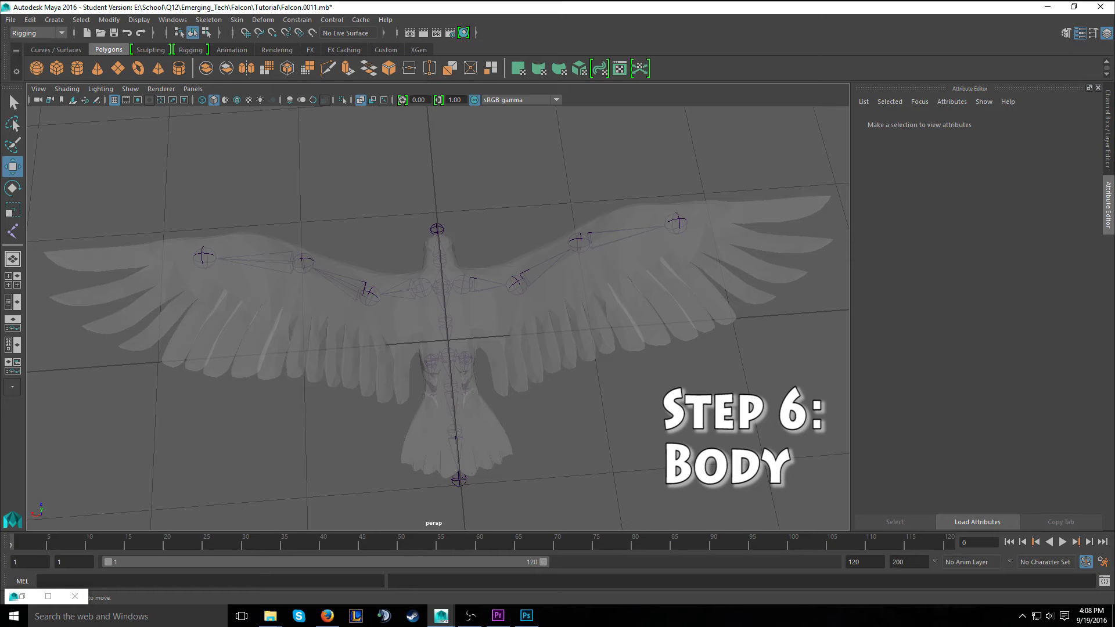
Switch the side viewport to the bottom1 orthographic view and maximize it on the falcon's head and chest
{"action": "left_click_drag", "start_coordinate": [459, 468], "coordinate": [550, 525], "text": "alt"}
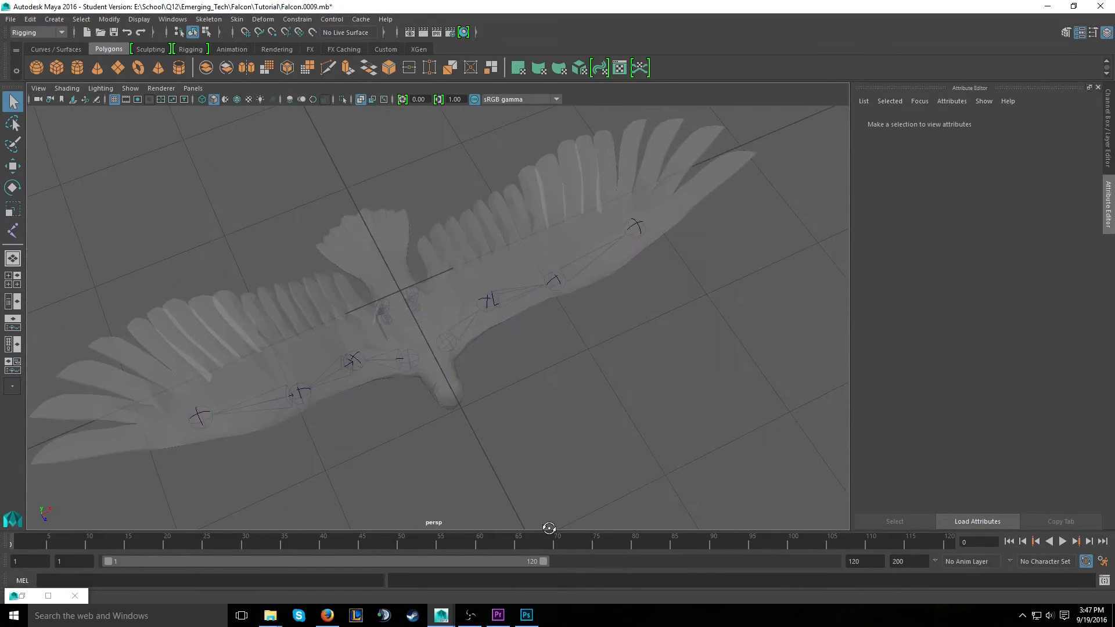
{"action": "left_click_drag", "start_coordinate": [594, 372], "coordinate": [504, 376], "text": "alt"}
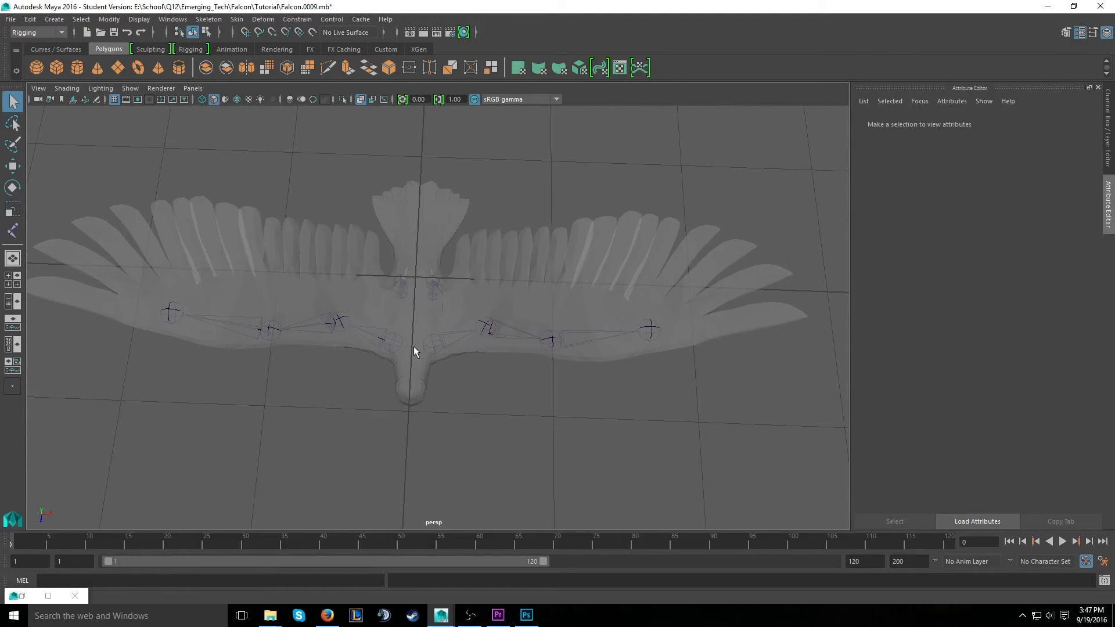
{"action": "key", "text": "space"}
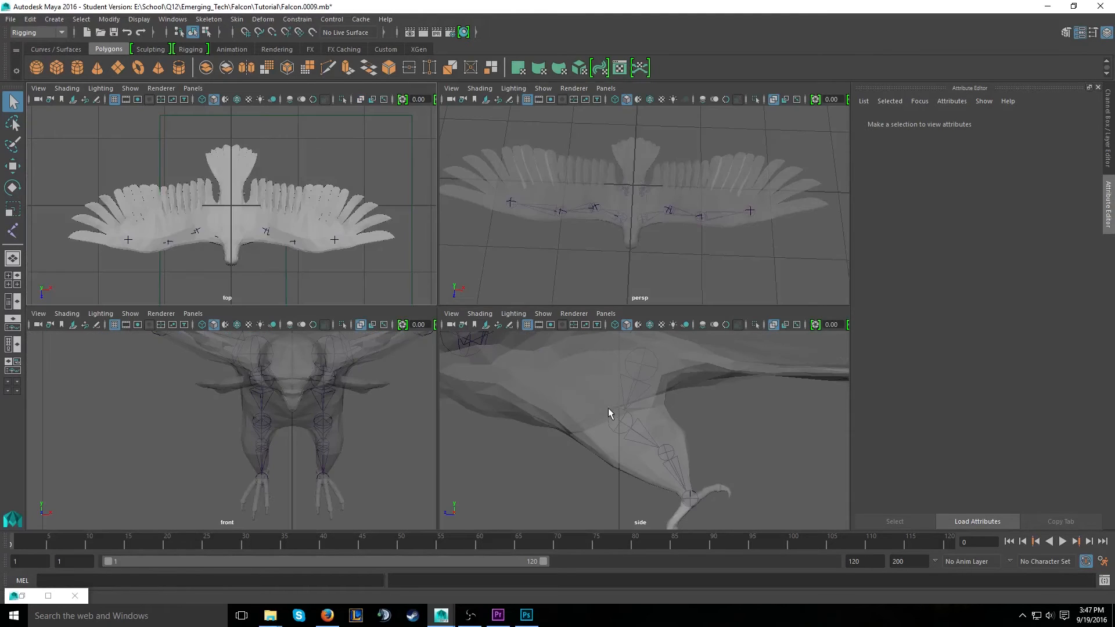
{"action": "left_click", "coordinate": [607, 314]}
{"action": "mouse_move", "coordinate": [625, 350]}
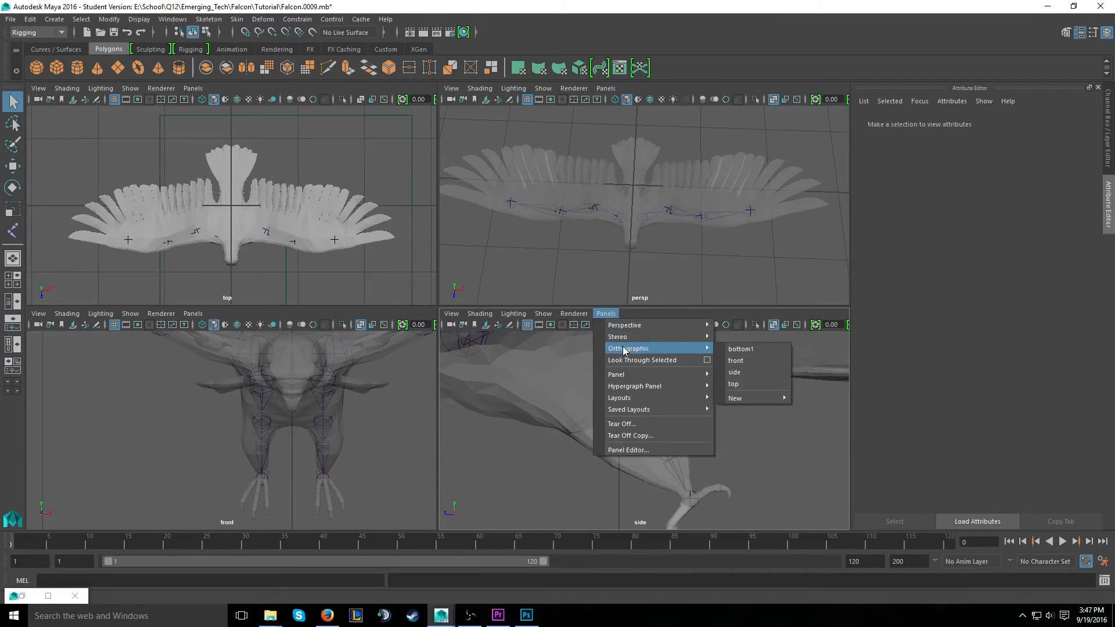
{"action": "left_click", "coordinate": [741, 349]}
{"action": "key", "text": "space"}
{"action": "scroll", "coordinate": [430, 316], "scroll_direction": "up", "scroll_amount": 6}
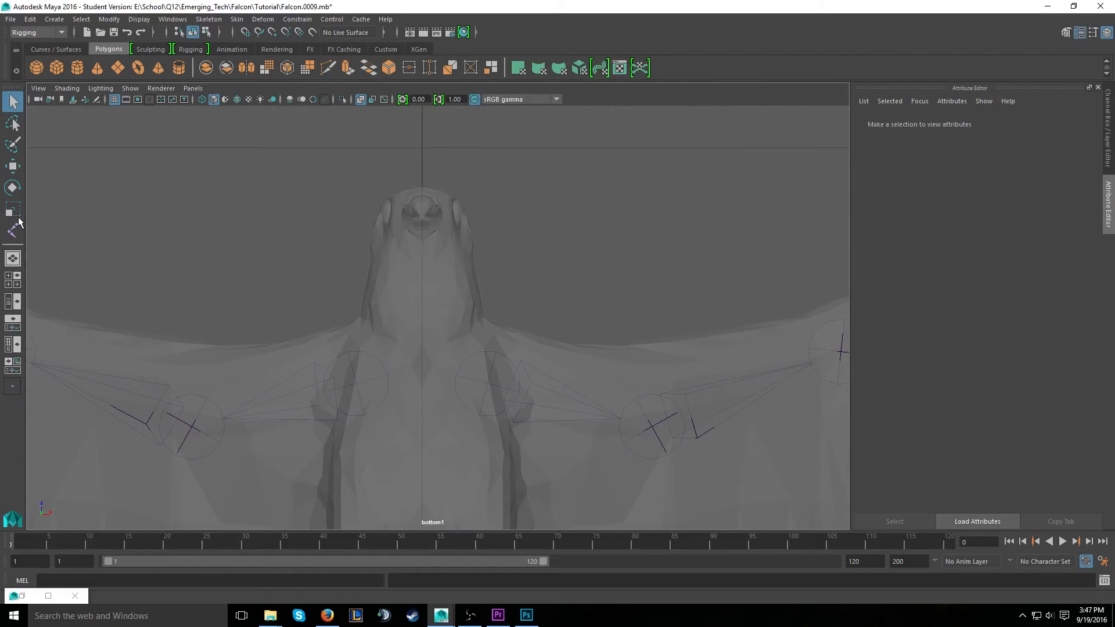
Create a three-joint chain along the body's centre line from between the wing roots through the neck to the head's tip
{"action": "left_click", "coordinate": [13, 230]}
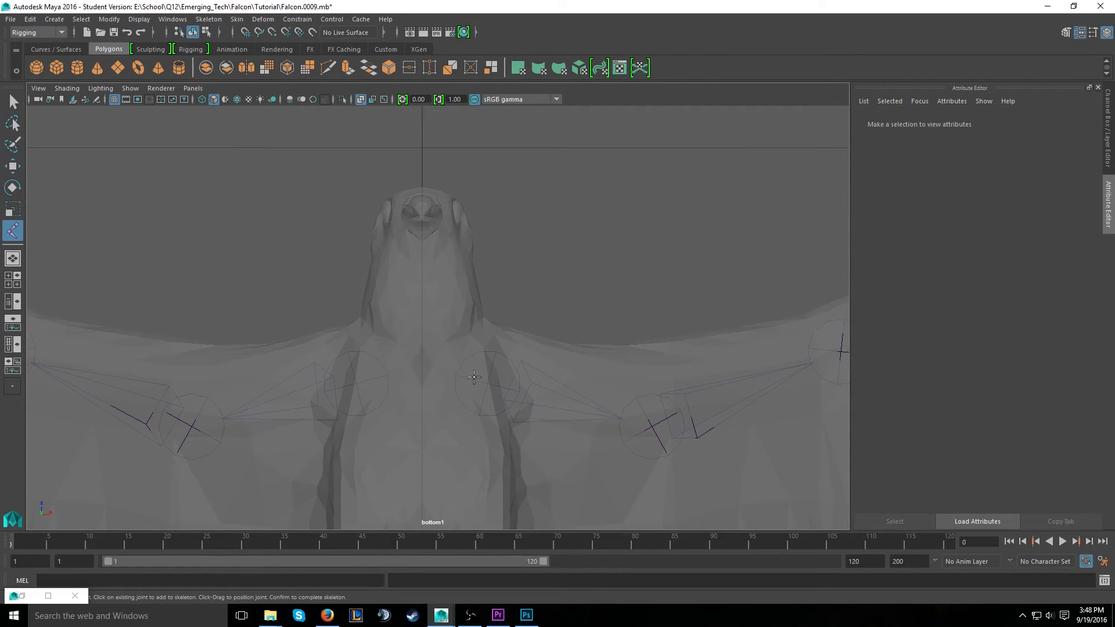
{"action": "left_click", "coordinate": [423, 377]}
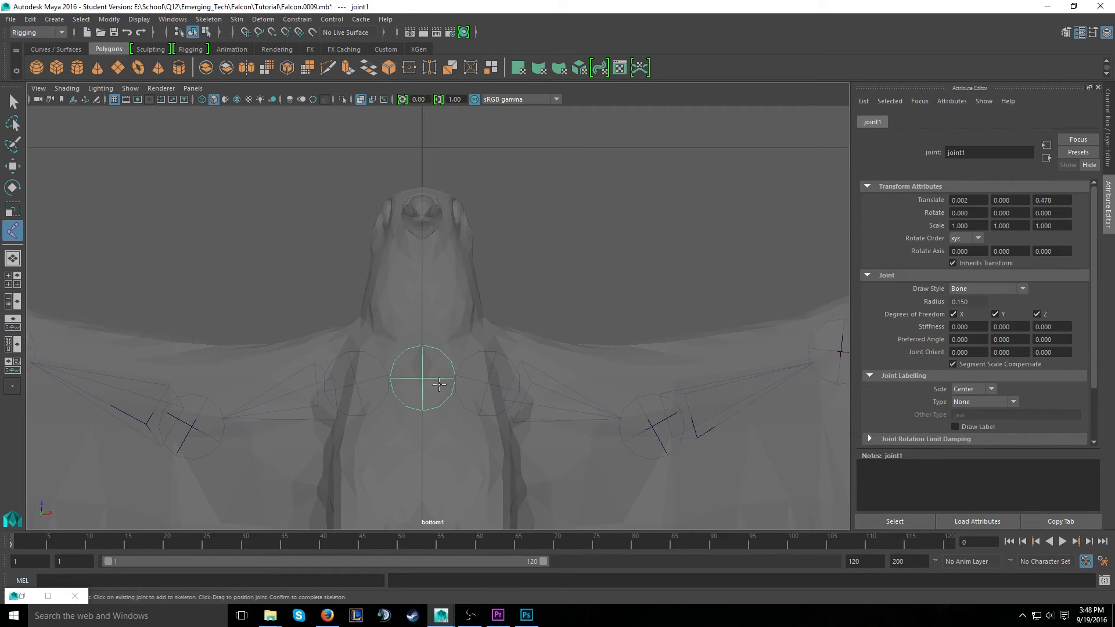
{"action": "left_click", "coordinate": [424, 285]}
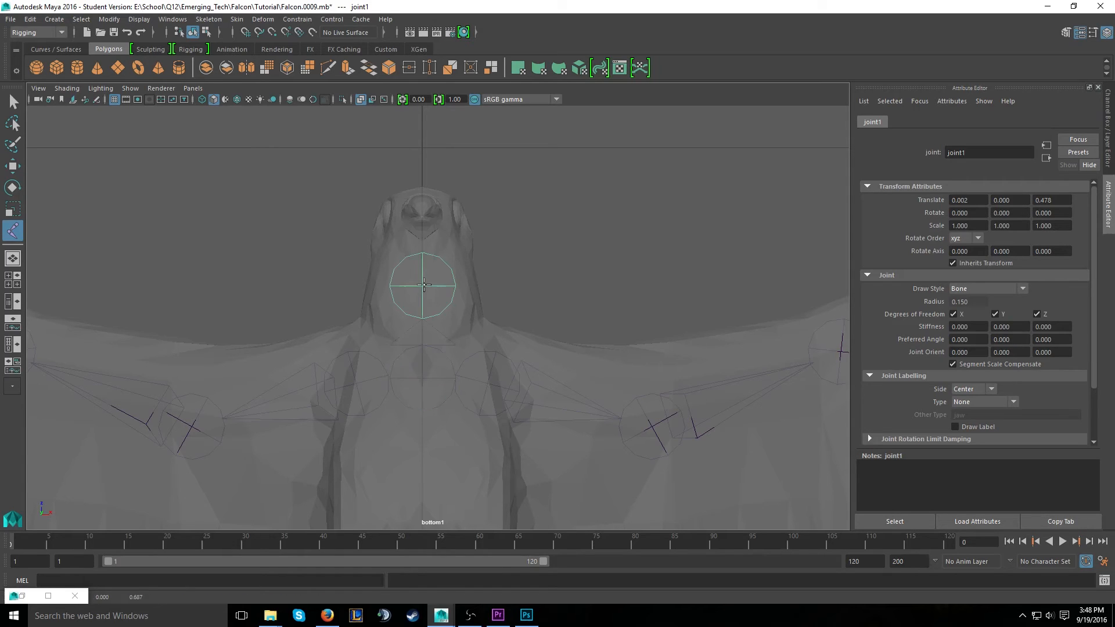
{"action": "left_click", "coordinate": [422, 185]}
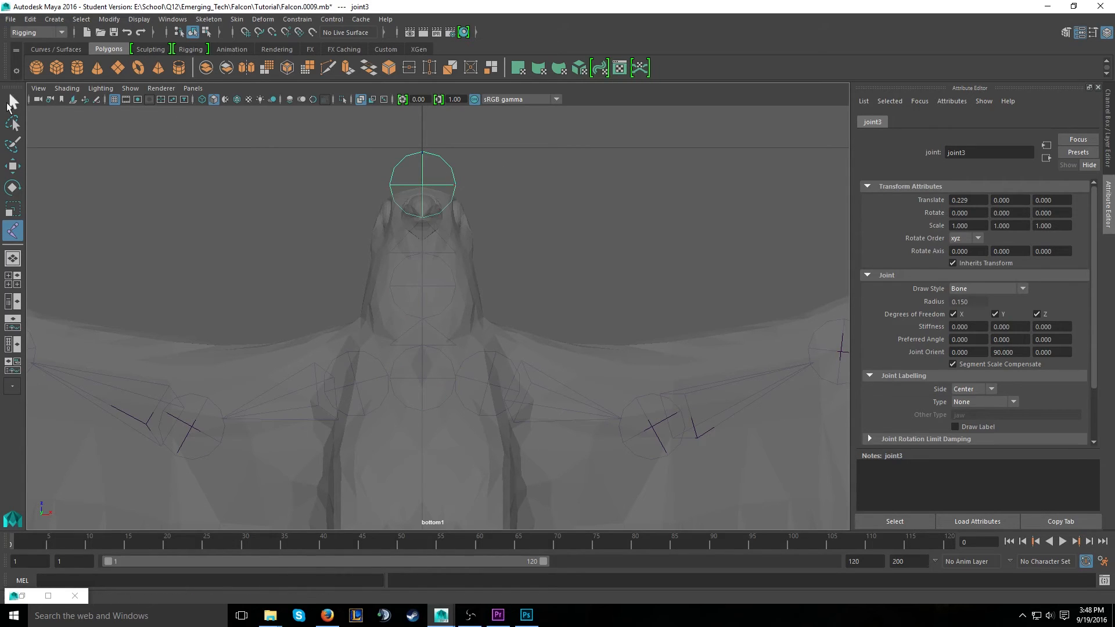
{"action": "left_click", "coordinate": [10, 103]}
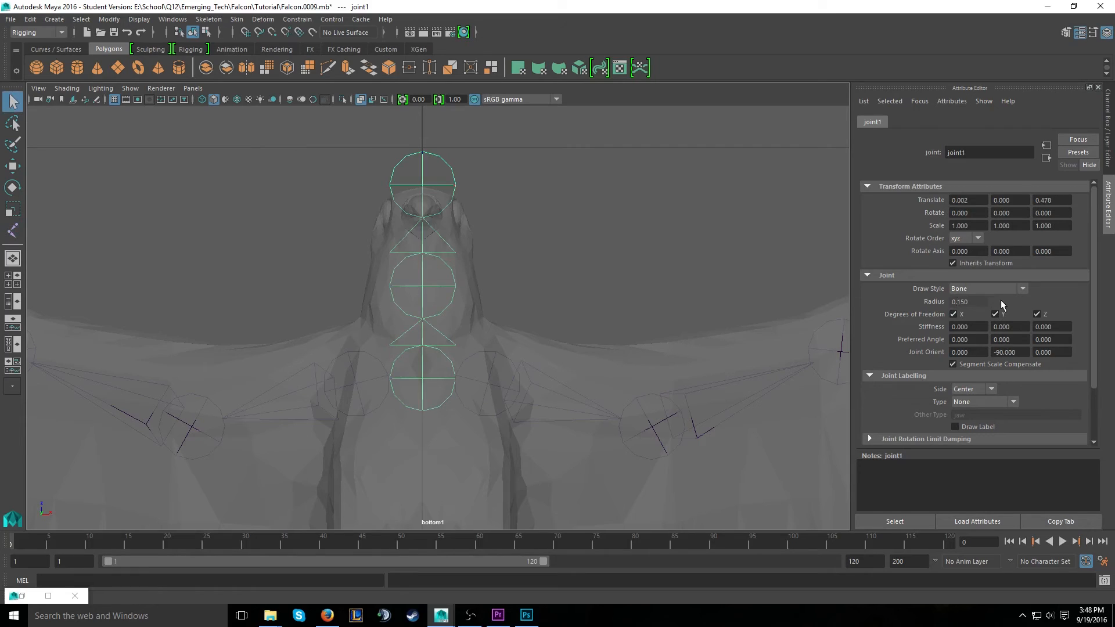
Set the radius of each of the three neck and head joints to 0.100
{"action": "key", "text": "BackSpace"}
{"action": "key", "text": "Return"}
{"action": "left_click", "coordinate": [442, 262]}
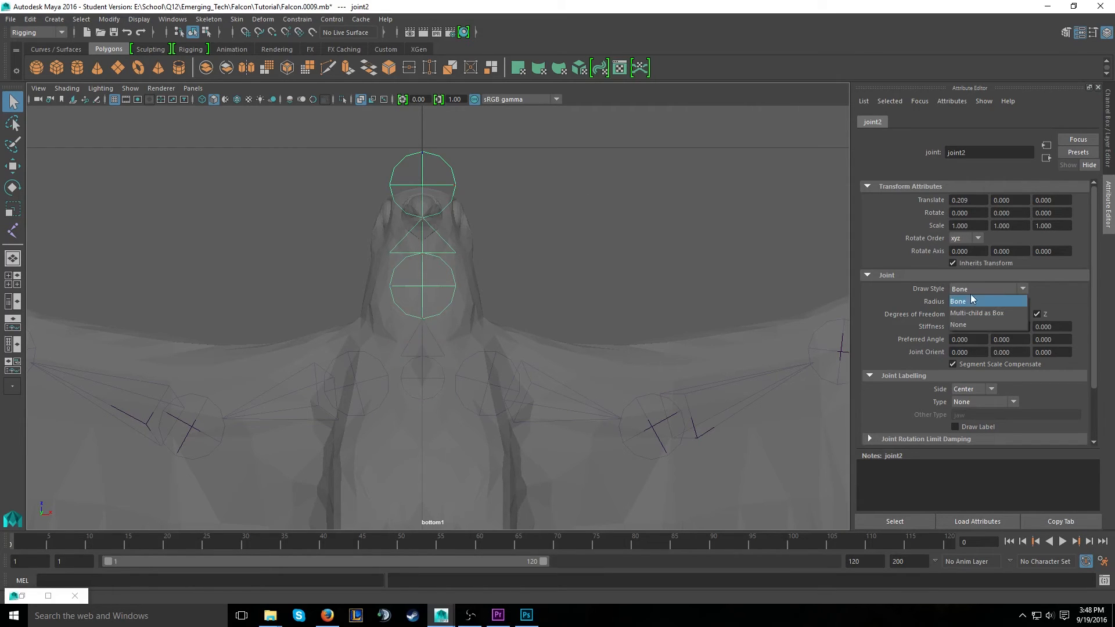
{"action": "key", "text": "BackSpace"}
{"action": "key", "text": "Return"}
{"action": "left_click", "coordinate": [453, 171]}
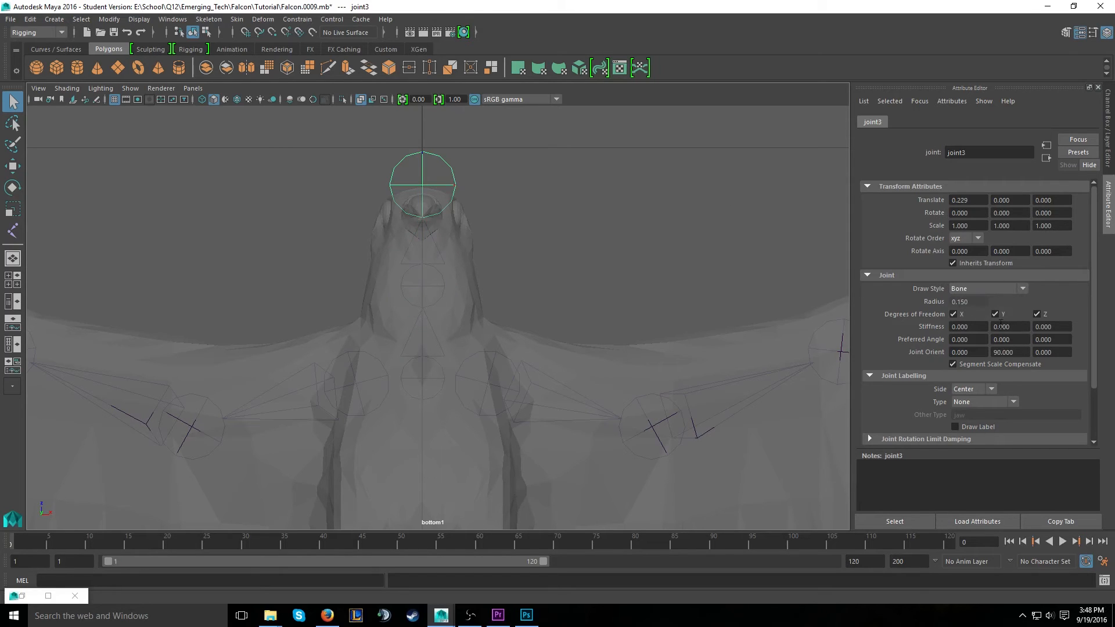
{"action": "key", "text": "BackSpace"}
{"action": "key", "text": "Return"}
Set the neck chain root joint's X translation to 0 and clear the selection
{"action": "left_click", "coordinate": [436, 378]}
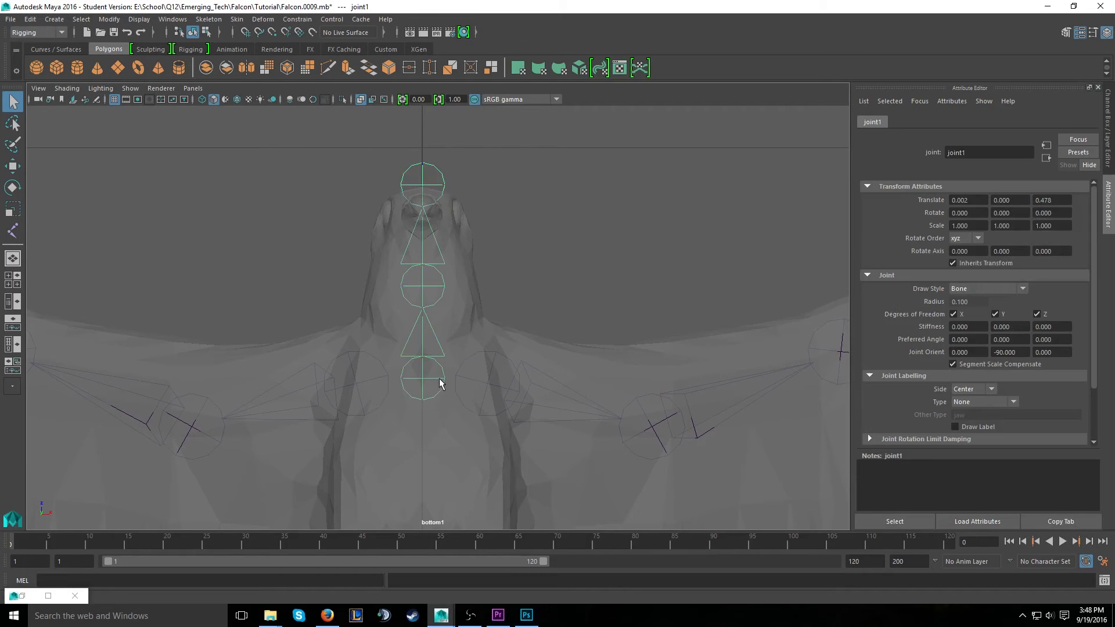
{"action": "left_click", "coordinate": [968, 199]}
{"action": "type", "text": "0"}
{"action": "key", "text": "Return"}
{"action": "left_click", "coordinate": [546, 141]}
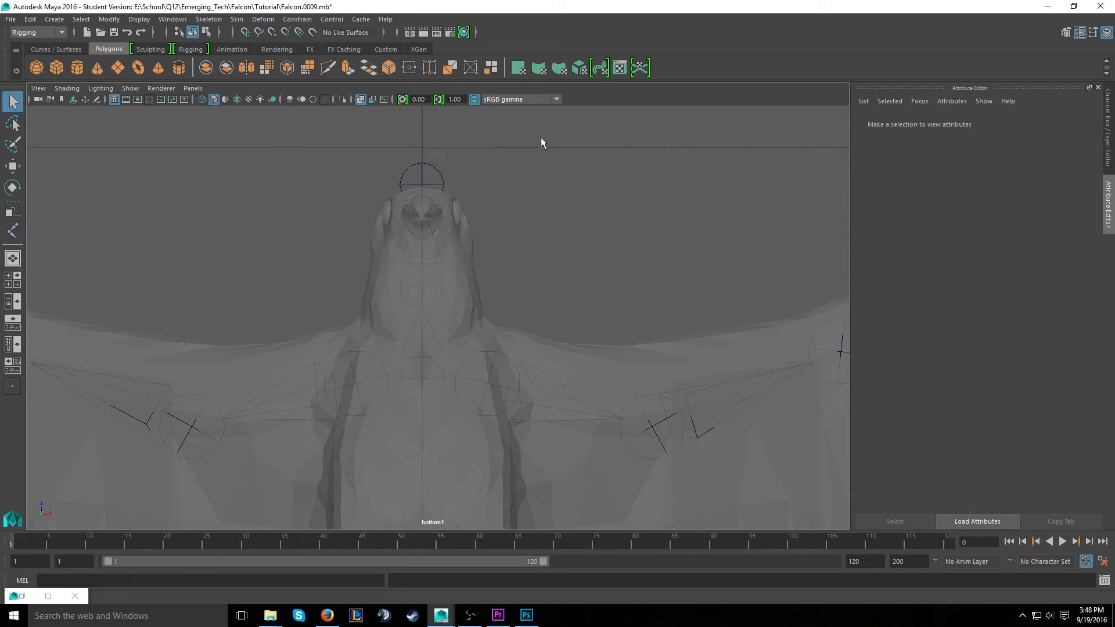
Switch the bottom1 viewport to the side orthographic view and maximize it on the falcon's head and neck
{"action": "key", "text": "space"}
{"action": "left_click_drag", "start_coordinate": [574, 222], "coordinate": [695, 155], "text": "alt"}
{"action": "scroll", "coordinate": [668, 187], "scroll_direction": "up", "scroll_amount": 8}
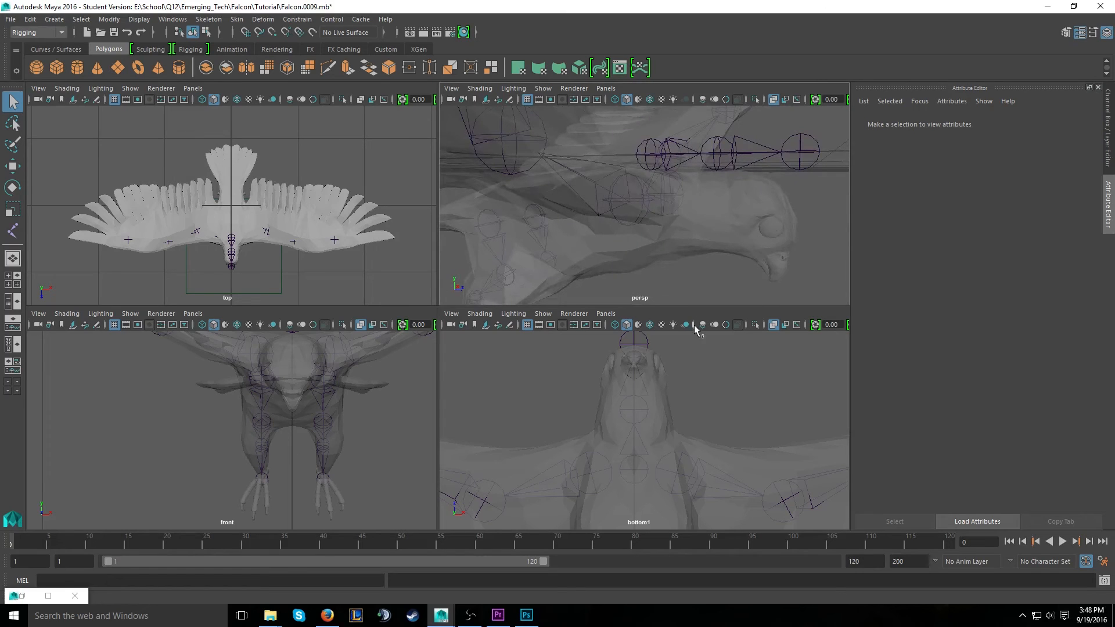
{"action": "middle_click_drag", "start_coordinate": [676, 222], "coordinate": [663, 210], "text": "alt"}
{"action": "left_click", "coordinate": [606, 314]}
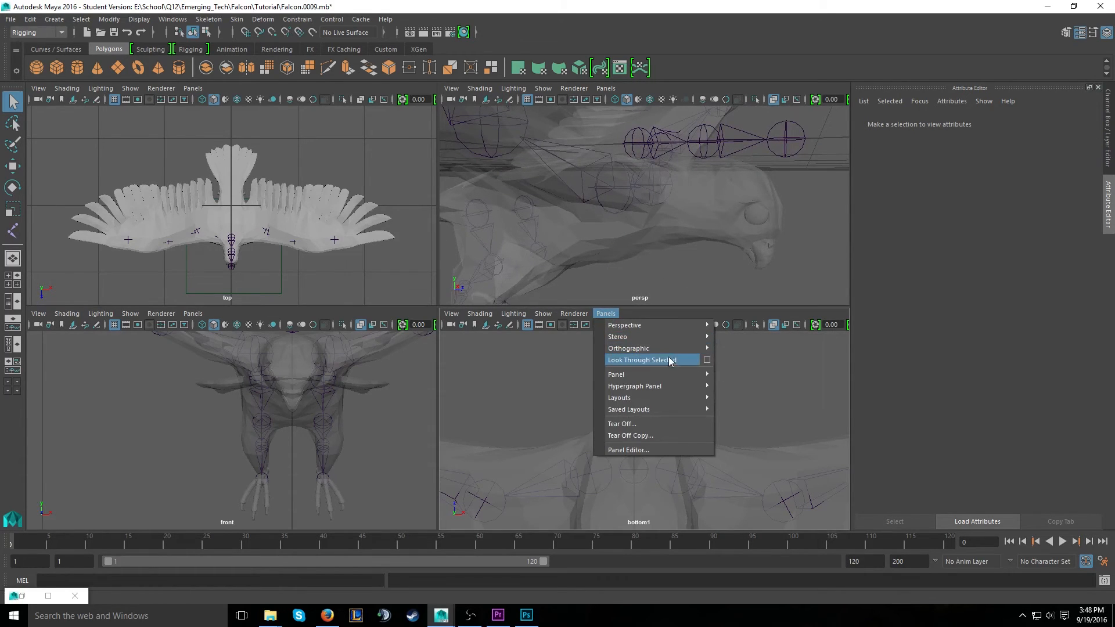
{"action": "left_click", "coordinate": [735, 372]}
{"action": "scroll", "coordinate": [613, 436], "scroll_direction": "down", "scroll_amount": 10}
{"action": "scroll", "coordinate": [610, 439], "scroll_direction": "up", "scroll_amount": 6}
{"action": "key", "text": "space"}
{"action": "middle_click_drag", "start_coordinate": [440, 347], "coordinate": [510, 325], "text": "alt"}
{"action": "scroll", "coordinate": [591, 349], "scroll_direction": "up", "scroll_amount": 9}
{"action": "scroll", "coordinate": [515, 301], "scroll_direction": "up", "scroll_amount": 4}
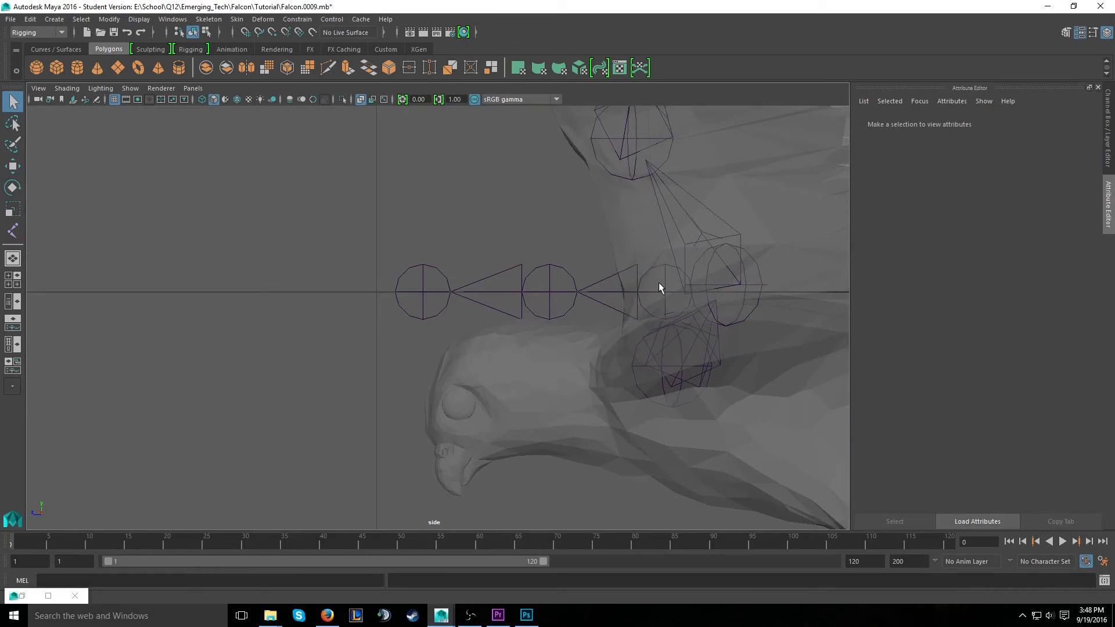
Lower the neck chain's root to a Y translation of about -0.185 and move the head-tip joint forward to an X translation of 0.267
{"action": "left_click", "coordinate": [666, 283]}
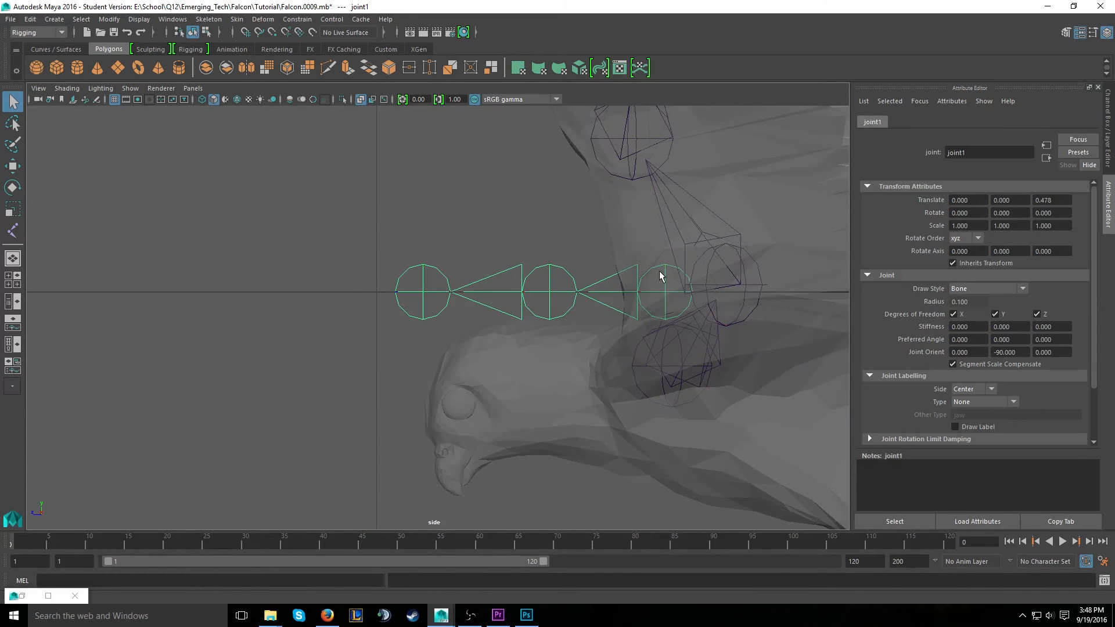
{"action": "key", "text": "w"}
{"action": "left_click_drag", "start_coordinate": [665, 243], "coordinate": [672, 339]}
{"action": "left_click", "coordinate": [418, 394]}
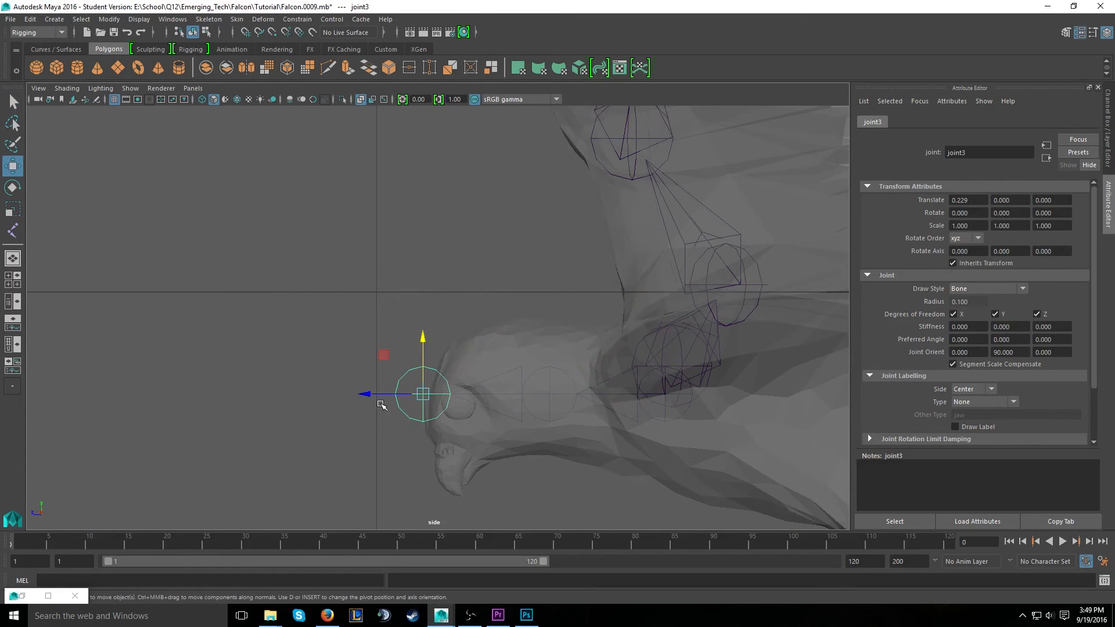
{"action": "left_click_drag", "start_coordinate": [376, 395], "coordinate": [355, 401]}
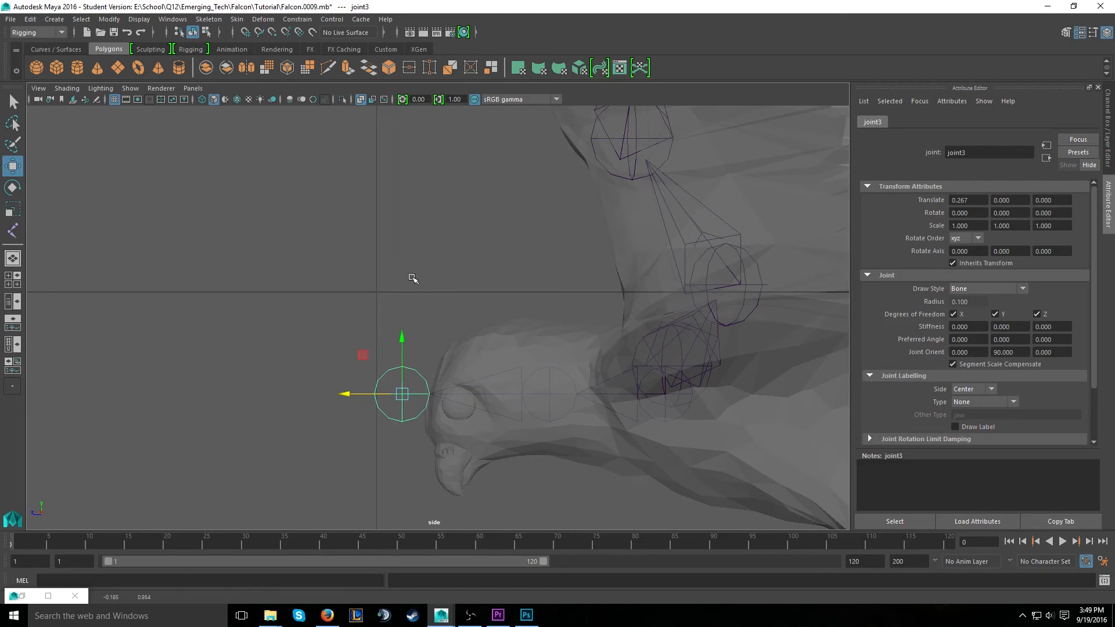
Parent the left and right wing root joints to the neck chain's root joint and clear the selection
{"action": "key", "text": "space"}
{"action": "left_click", "coordinate": [701, 248]}
{"action": "scroll", "coordinate": [699, 249], "scroll_direction": "down", "scroll_amount": 3}
{"action": "left_click_drag", "start_coordinate": [700, 250], "coordinate": [667, 186], "text": "alt"}
{"action": "left_click", "coordinate": [664, 188]}
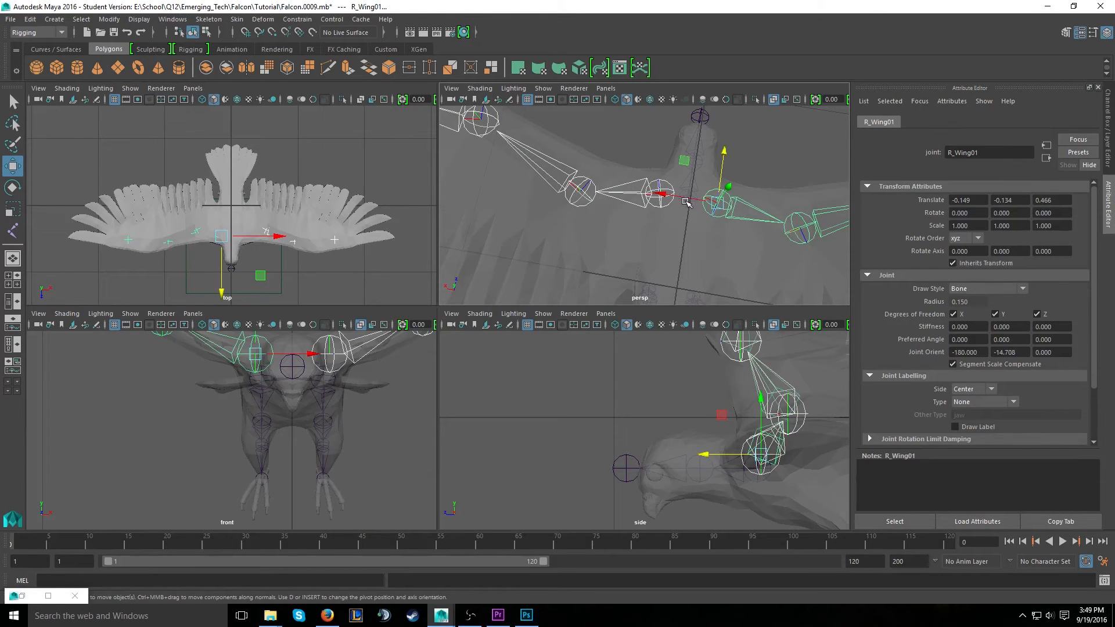
{"action": "left_click", "coordinate": [686, 203]}
{"action": "left_click_drag", "start_coordinate": [674, 188], "coordinate": [690, 154], "text": "alt"}
{"action": "key", "text": "p"}
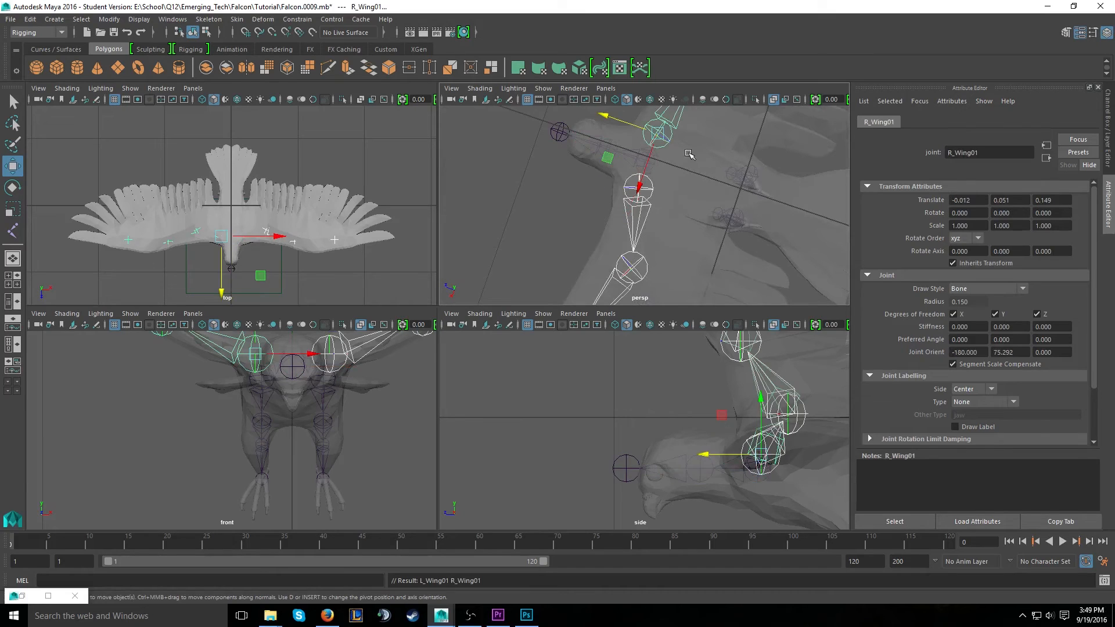
{"action": "left_click", "coordinate": [571, 167]}
{"action": "left_click", "coordinate": [648, 149]}
{"action": "left_click_drag", "start_coordinate": [540, 244], "coordinate": [523, 321], "text": "alt"}
{"action": "left_click", "coordinate": [562, 244]}
{"action": "key", "text": "space"}
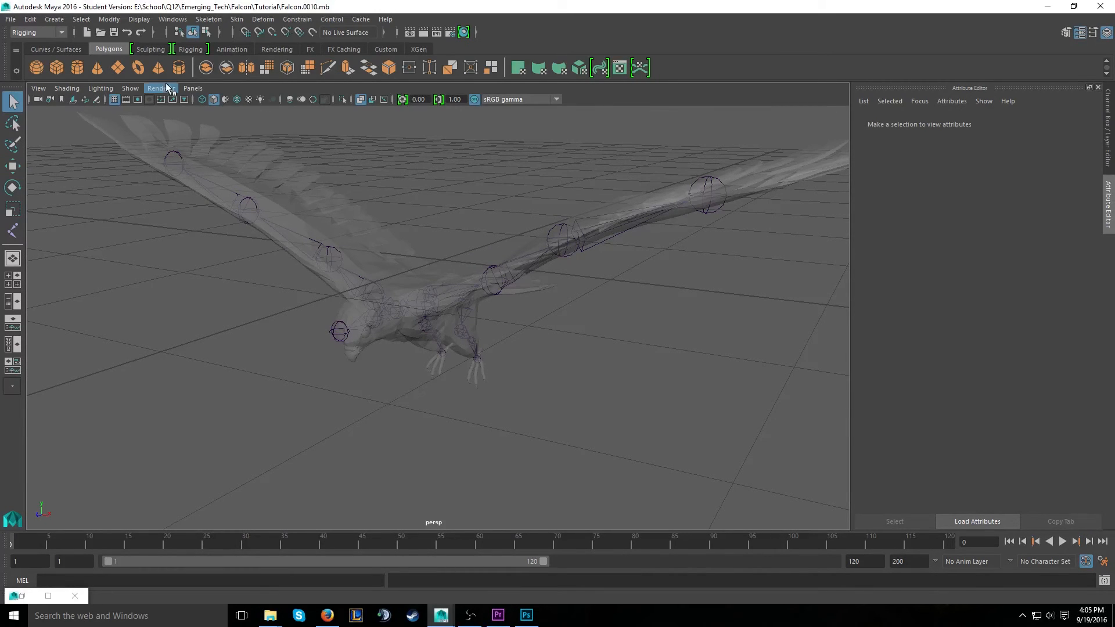
Switch the maximized perspective viewport to the top orthographic view, framed on the falcon's body
{"action": "left_click", "coordinate": [167, 87]}
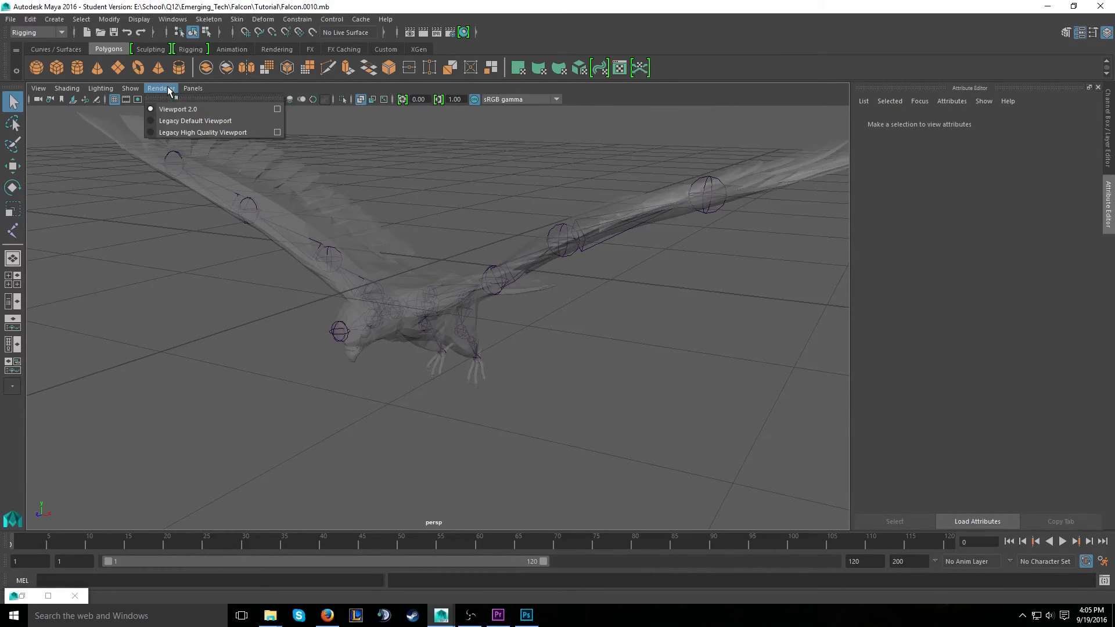
{"action": "mouse_move", "coordinate": [190, 89]}
{"action": "mouse_move", "coordinate": [244, 123]}
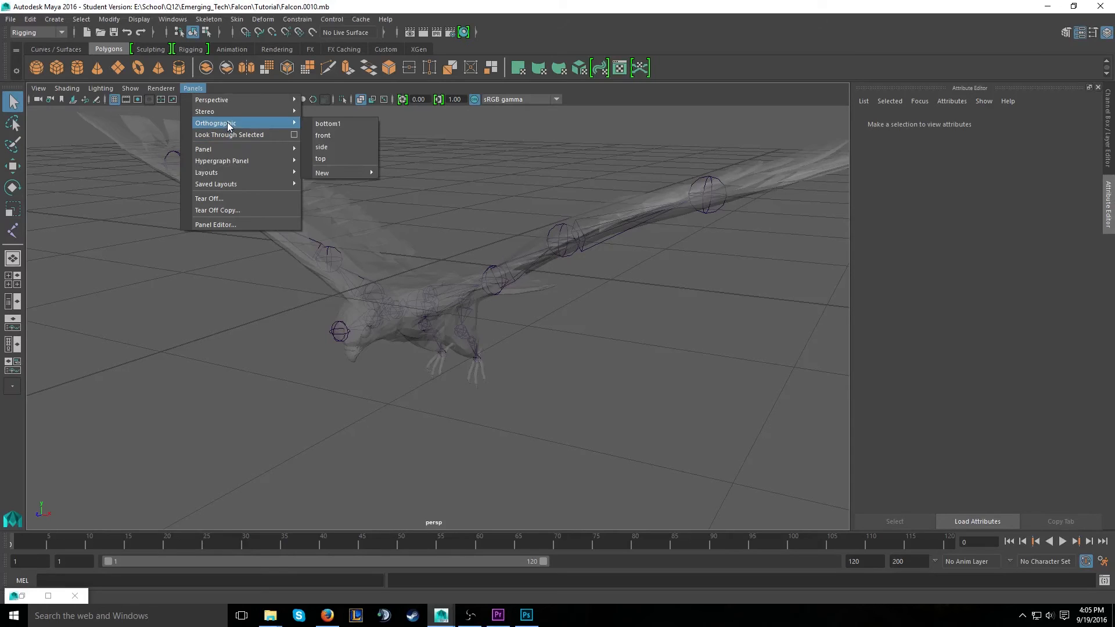
{"action": "left_click", "coordinate": [325, 149]}
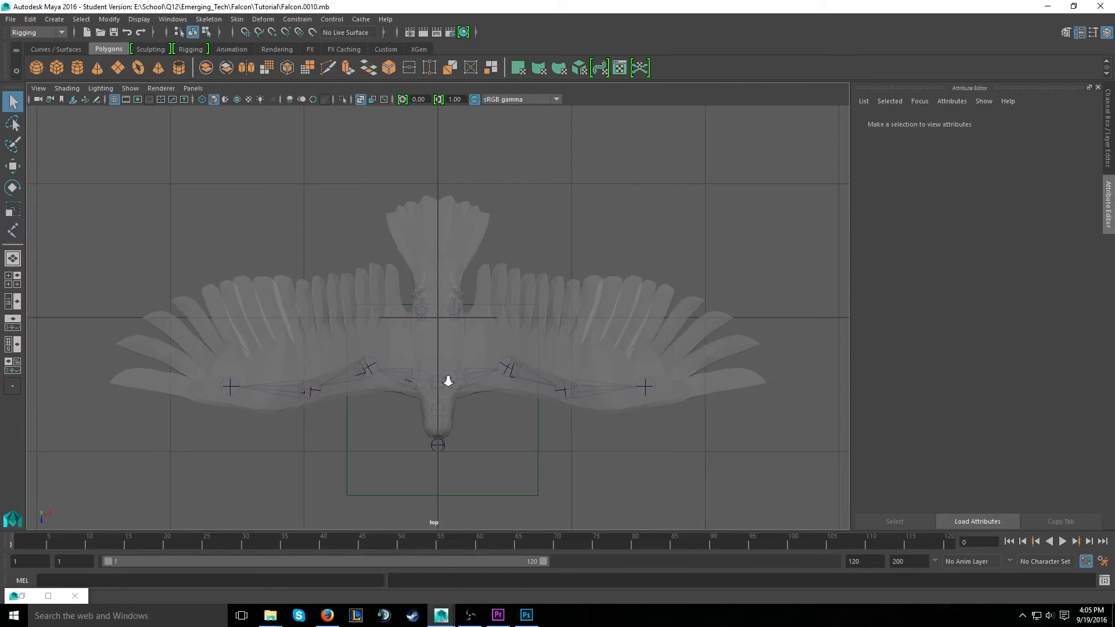
{"action": "scroll", "coordinate": [448, 380], "scroll_direction": "up", "scroll_amount": 6}
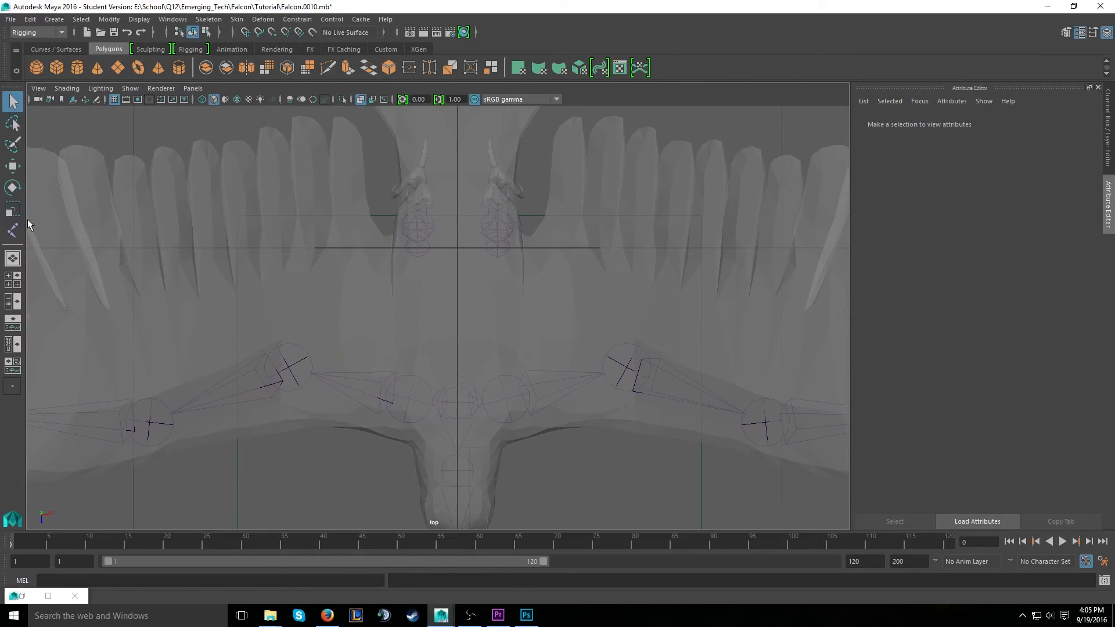
Create a five-joint chain along the centre line from the middle of the body to the tip of the tail
{"action": "left_click", "coordinate": [12, 231]}
{"action": "scroll", "coordinate": [520, 317], "scroll_direction": "up", "scroll_amount": 2}
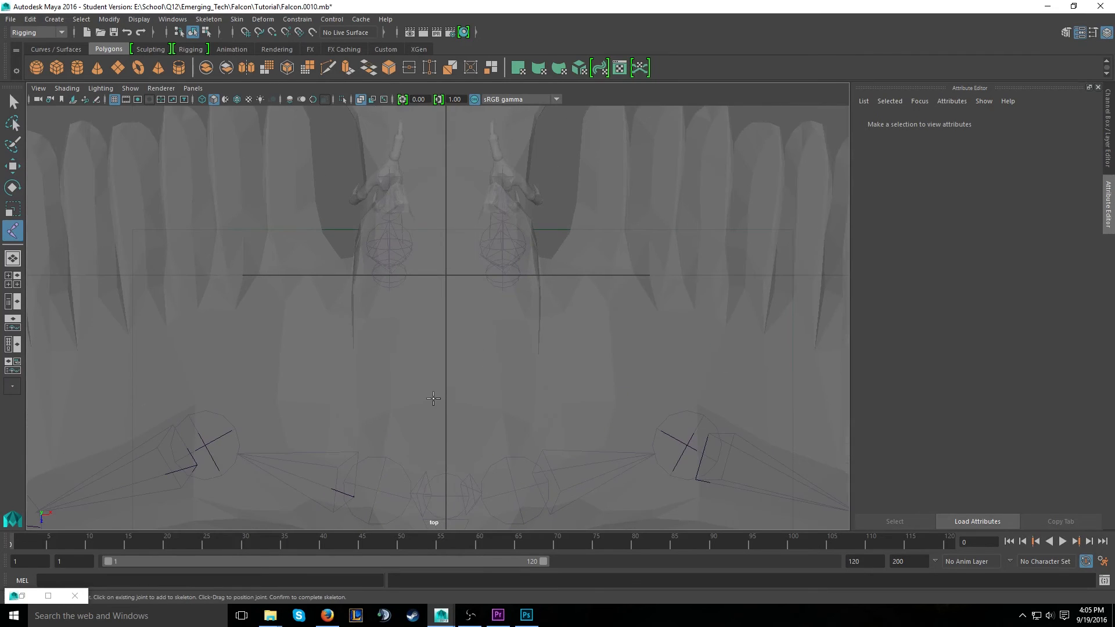
{"action": "left_click", "coordinate": [446, 378]}
{"action": "middle_click_drag", "start_coordinate": [456, 273], "coordinate": [459, 330], "text": "alt"}
{"action": "left_click_drag", "start_coordinate": [449, 322], "coordinate": [449, 307]}
{"action": "middle_click_drag", "start_coordinate": [441, 228], "coordinate": [443, 317], "text": "alt"}
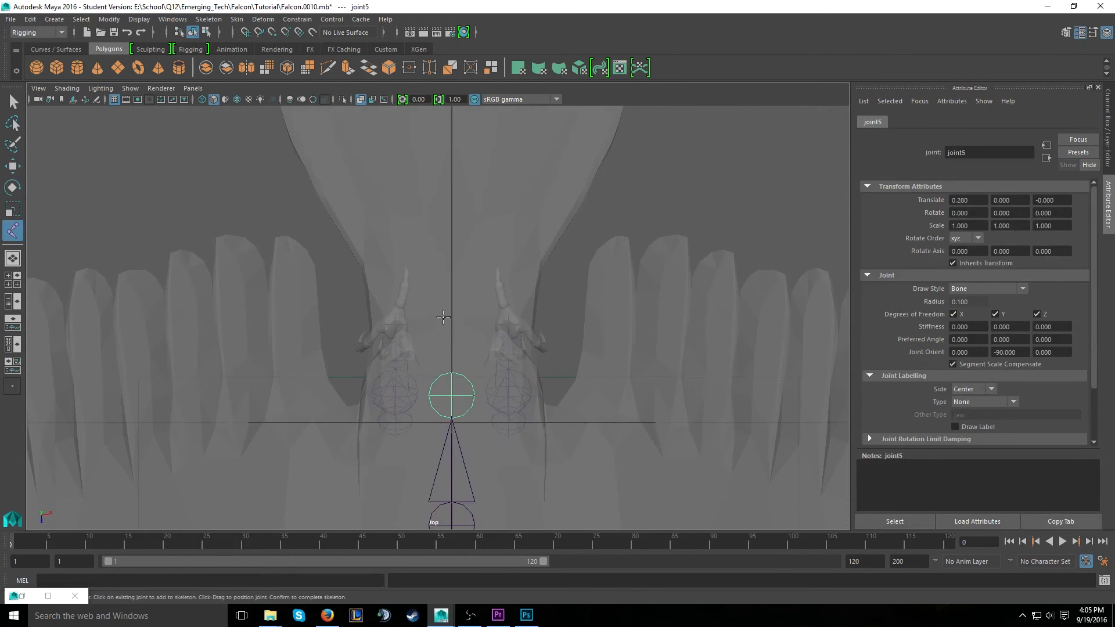
{"action": "left_click_drag", "start_coordinate": [451, 310], "coordinate": [451, 298]}
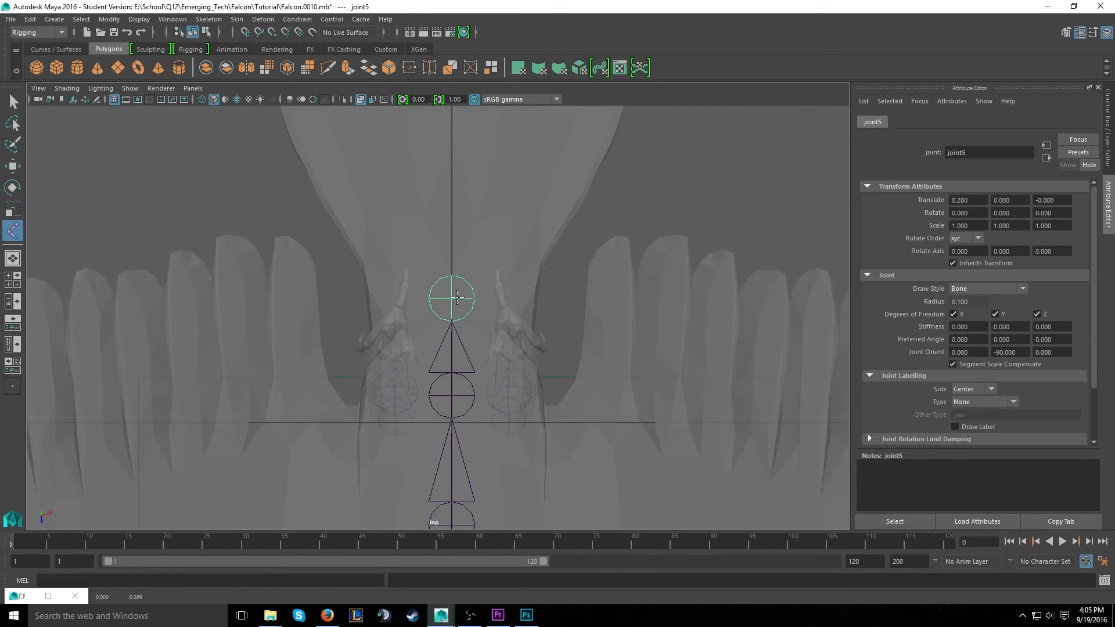
{"action": "middle_click_drag", "start_coordinate": [497, 237], "coordinate": [478, 387], "text": "alt"}
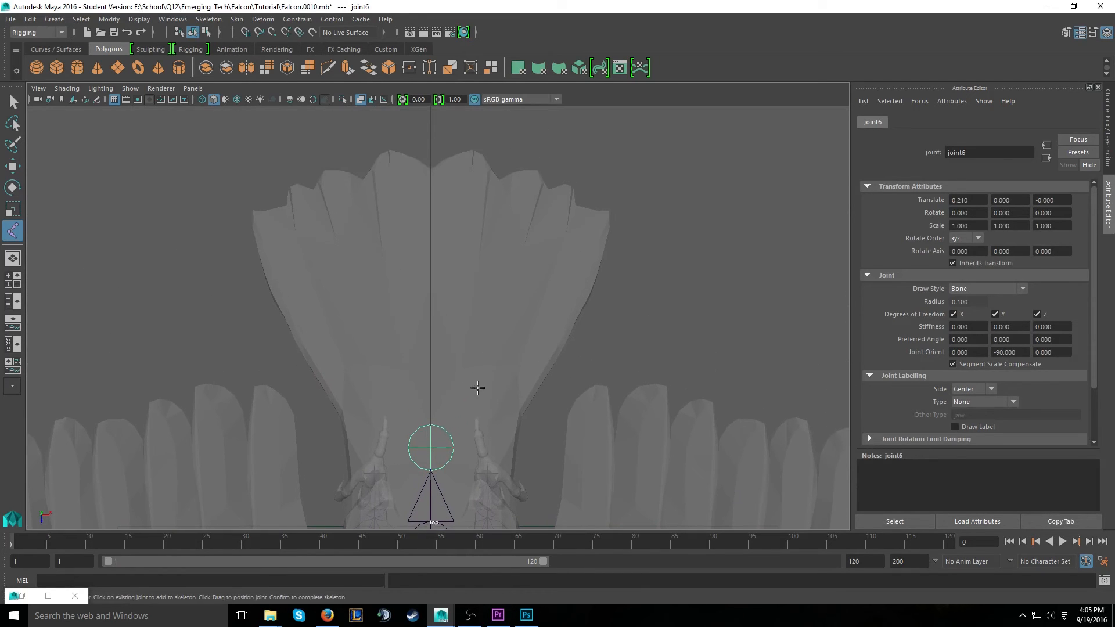
{"action": "left_click", "coordinate": [431, 315]}
{"action": "left_click_drag", "start_coordinate": [431, 160], "coordinate": [431, 146]}
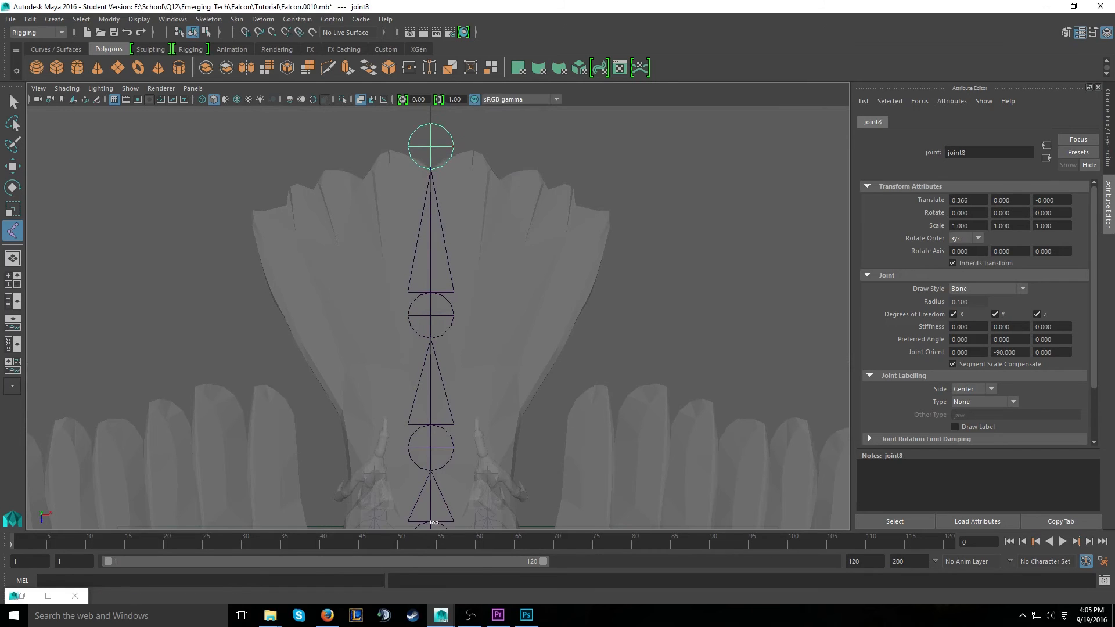
{"action": "key", "text": "Return"}
Shift the tail chain's fourth joint slightly backward and its third joint forward to an X translation of 0.200, leaving their child joints in place
{"action": "key", "text": "w"}
{"action": "left_click", "coordinate": [431, 314]}
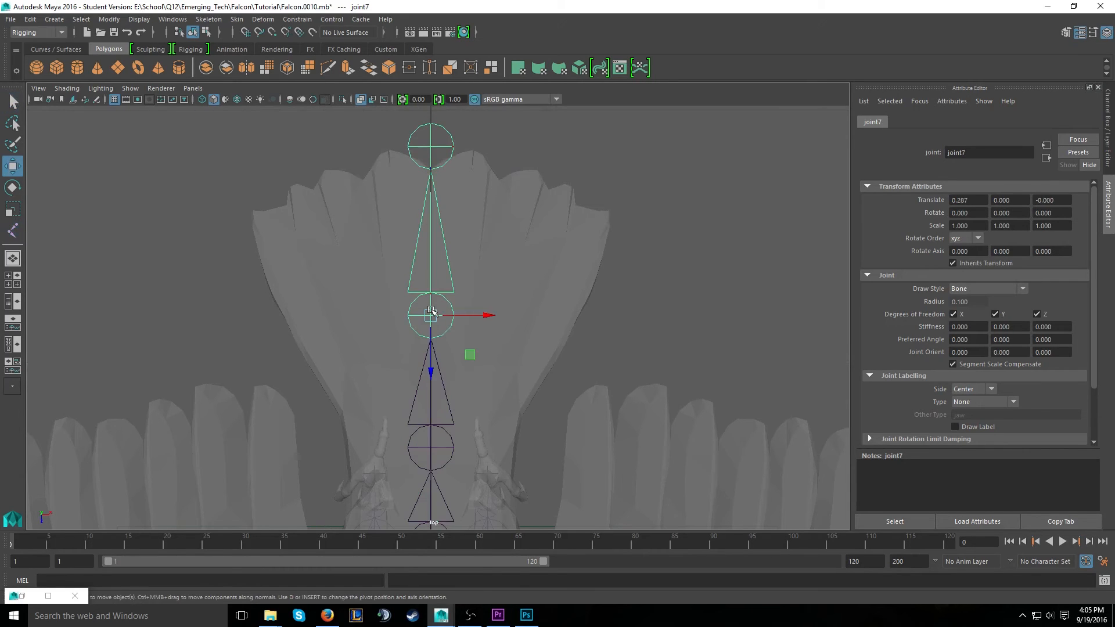
{"action": "key", "text": "d"}
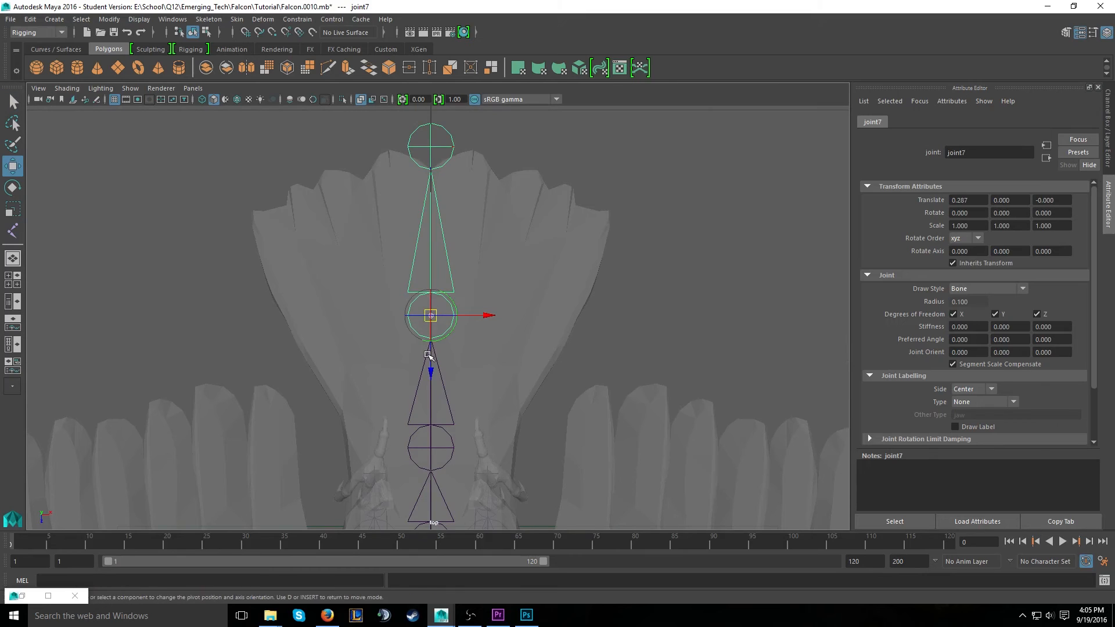
{"action": "left_click_drag", "start_coordinate": [429, 363], "coordinate": [429, 350]}
{"action": "middle_click_drag", "start_coordinate": [426, 402], "coordinate": [408, 243], "text": "alt"}
{"action": "left_click", "coordinate": [413, 287]}
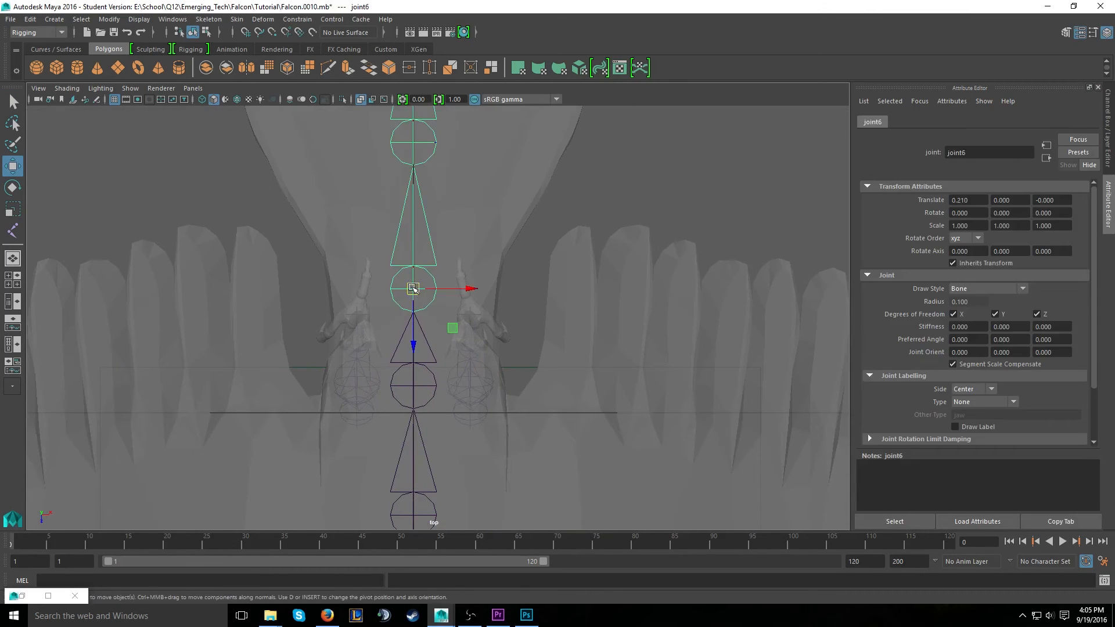
{"action": "left_click_drag", "start_coordinate": [413, 336], "coordinate": [413, 342]}
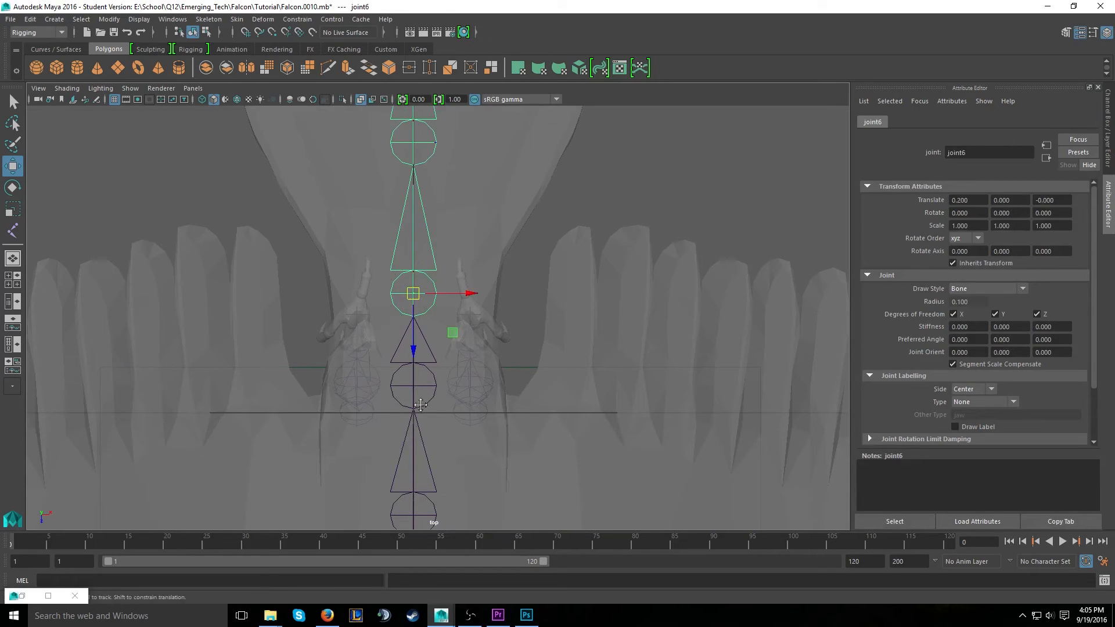
Shift the tail chain's second joint slightly forward along the centre line without moving its child joints, and clear the selection
{"action": "middle_click_drag", "start_coordinate": [419, 400], "coordinate": [420, 354], "text": "alt"}
{"action": "left_click", "coordinate": [420, 356]}
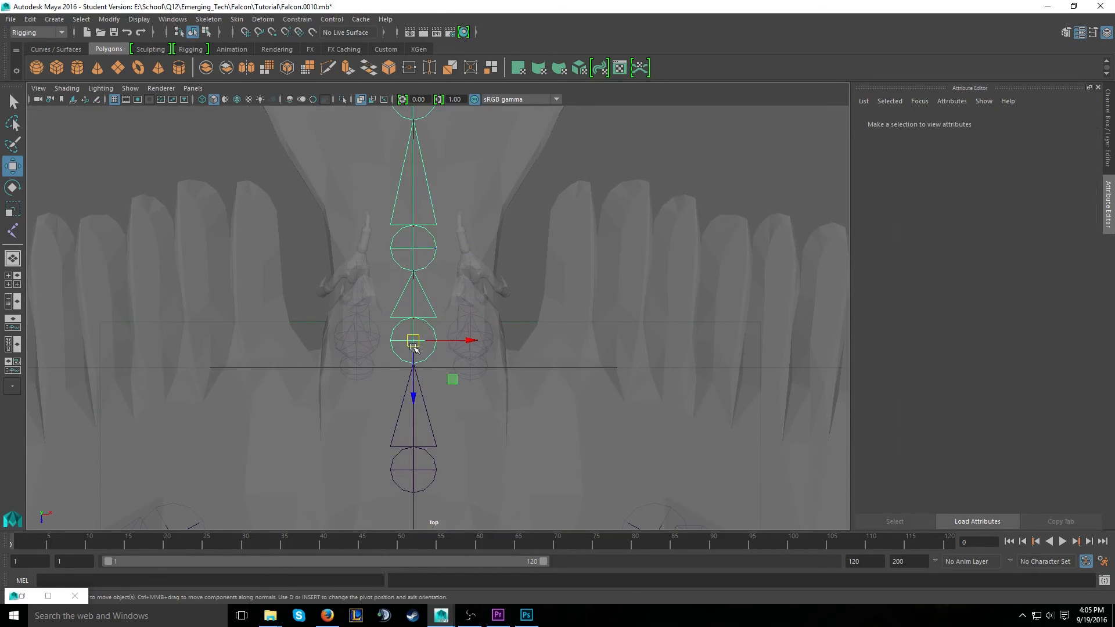
{"action": "left_click", "coordinate": [412, 389]}
{"action": "left_click", "coordinate": [412, 344]}
{"action": "left_click_drag", "start_coordinate": [416, 369], "coordinate": [415, 377]}
{"action": "left_click", "coordinate": [419, 462]}
{"action": "scroll", "coordinate": [423, 440], "scroll_direction": "down", "scroll_amount": 10}
{"action": "scroll", "coordinate": [423, 436], "scroll_direction": "up", "scroll_amount": 1}
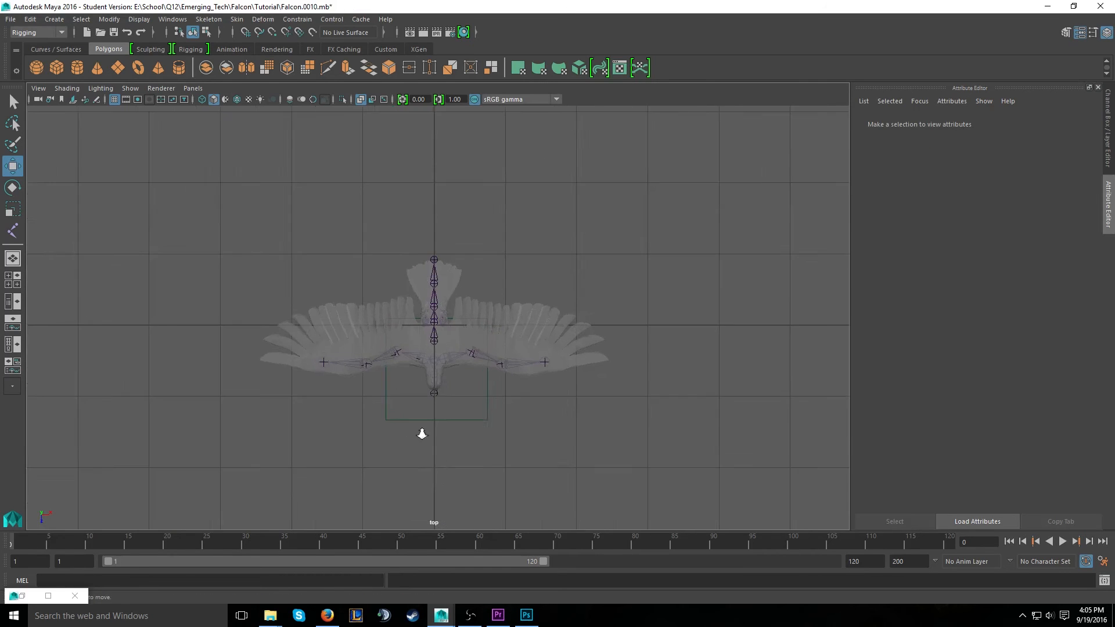
Parent the tail chain's root joint to the neck chain's root joint between the wings
{"action": "scroll", "coordinate": [424, 437], "scroll_direction": "up", "scroll_amount": 15}
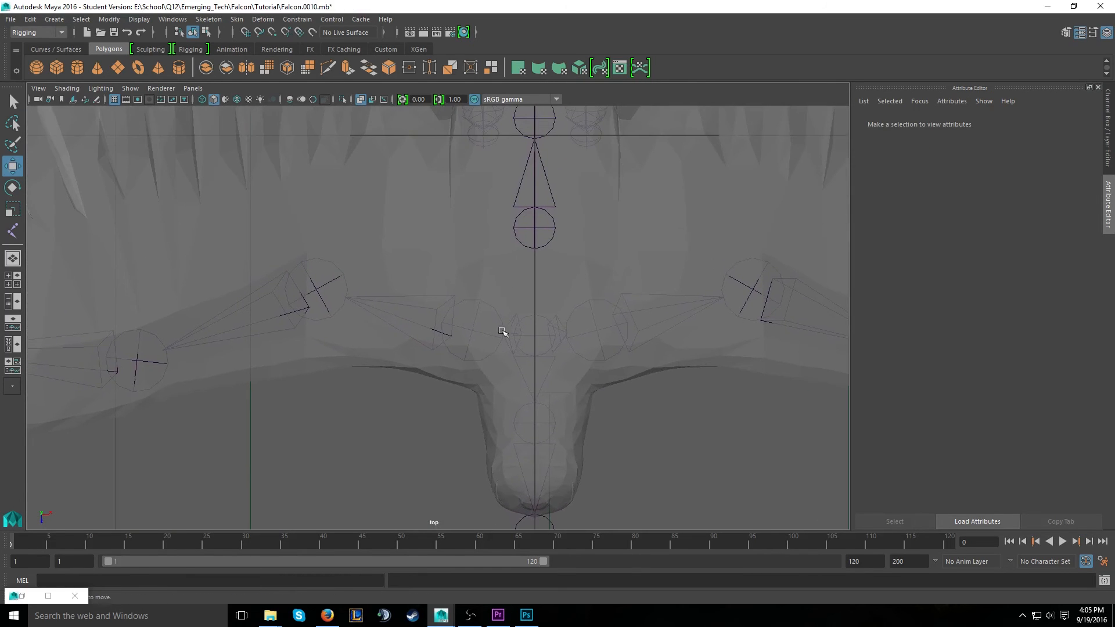
{"action": "left_click", "coordinate": [547, 233]}
{"action": "left_click", "coordinate": [548, 340]}
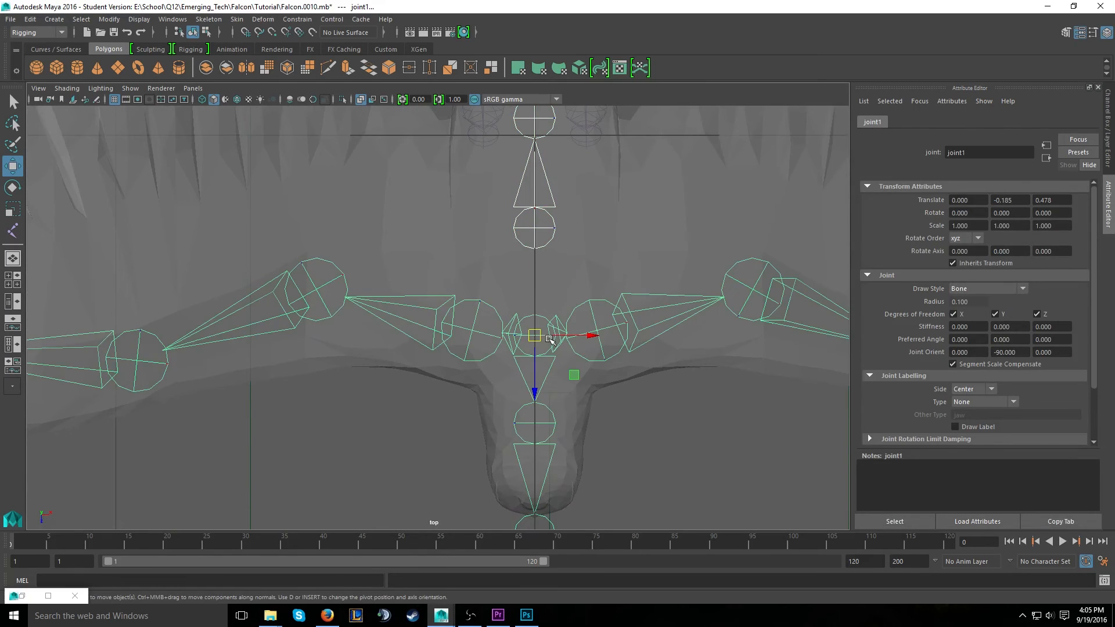
{"action": "key", "text": "Down"}
{"action": "left_click", "coordinate": [556, 330]}
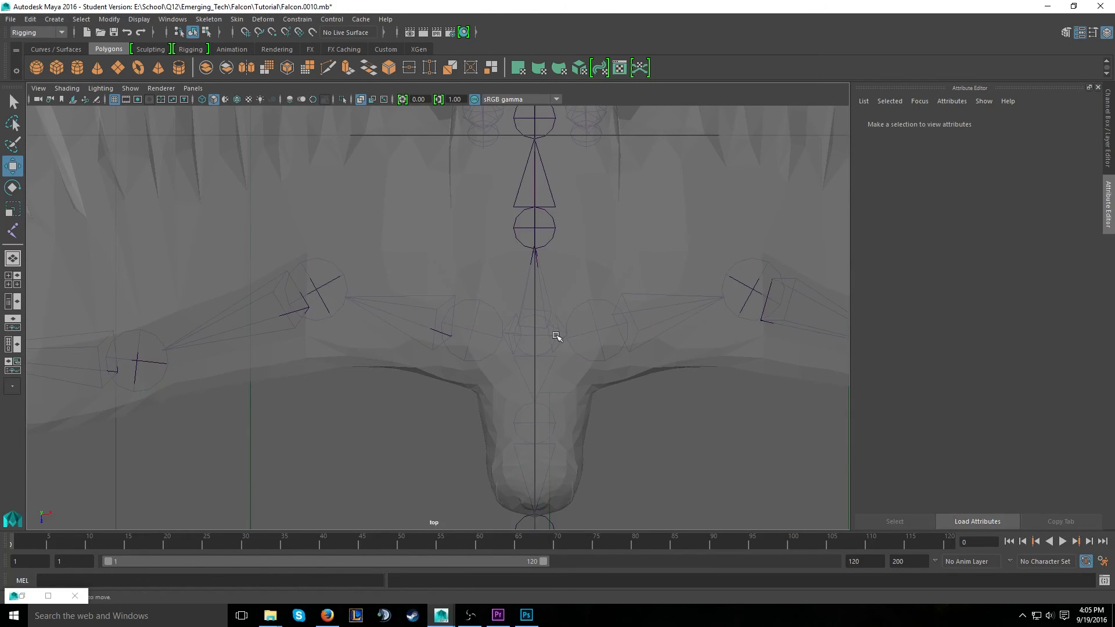
{"action": "left_click", "coordinate": [553, 335]}
{"action": "right_click_drag", "start_coordinate": [730, 270], "coordinate": [444, 298], "text": "alt"}
{"action": "scroll", "coordinate": [580, 281], "scroll_direction": "up", "scroll_amount": 5}
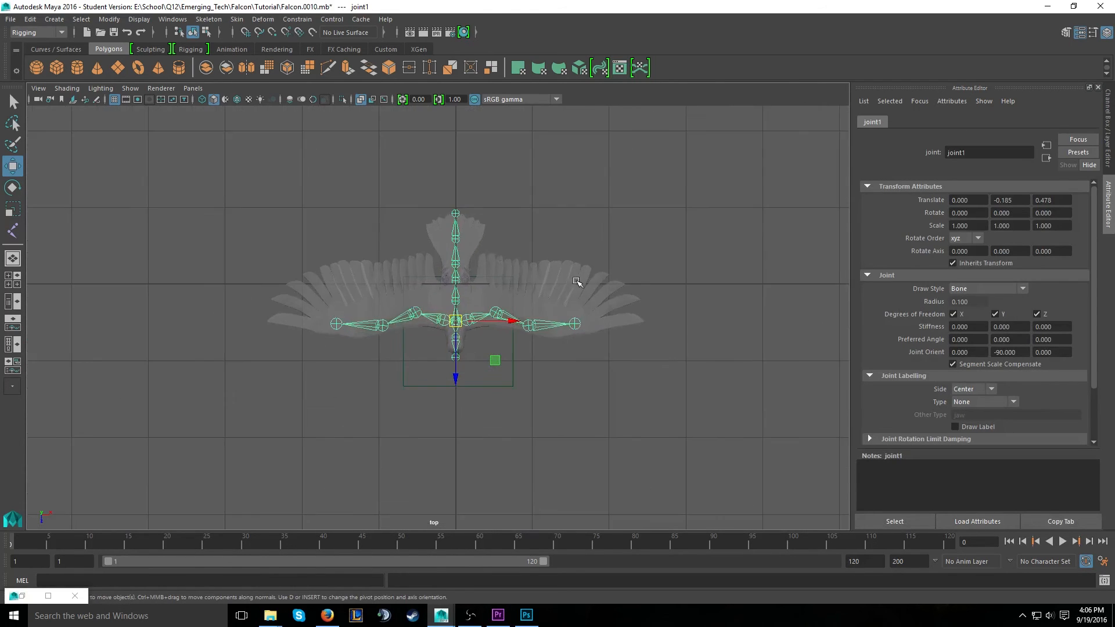
Lower the tail chain's root joint into the falcon's back in the side view, level with the neck chain
{"action": "key", "text": "space"}
{"action": "left_click", "coordinate": [606, 388]}
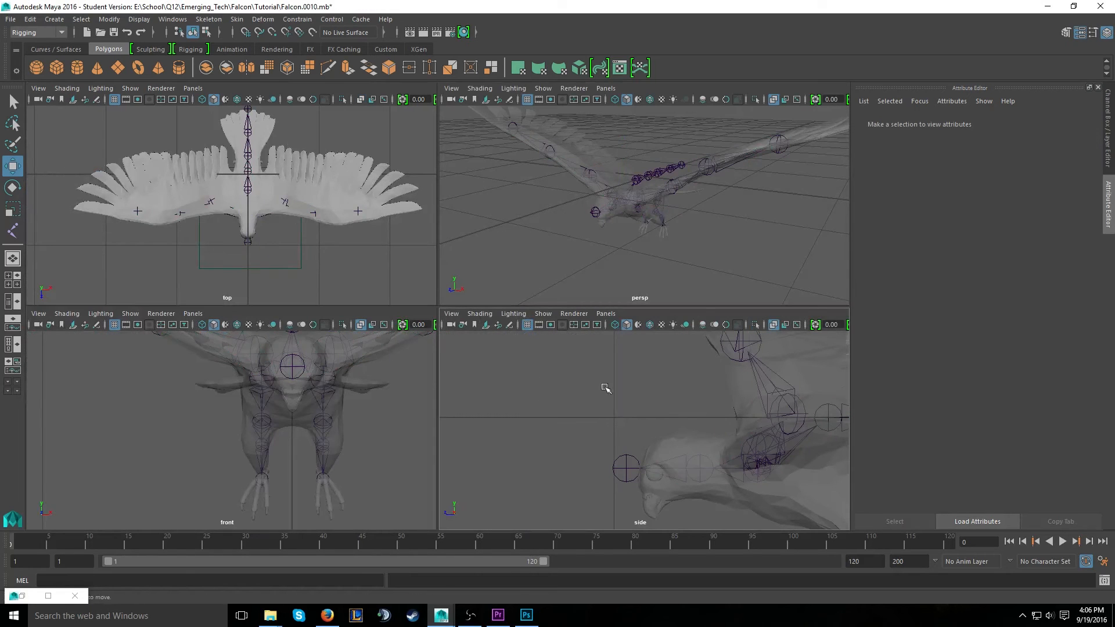
{"action": "key", "text": "space"}
{"action": "left_click_drag", "start_coordinate": [679, 242], "coordinate": [574, 278], "text": "alt"}
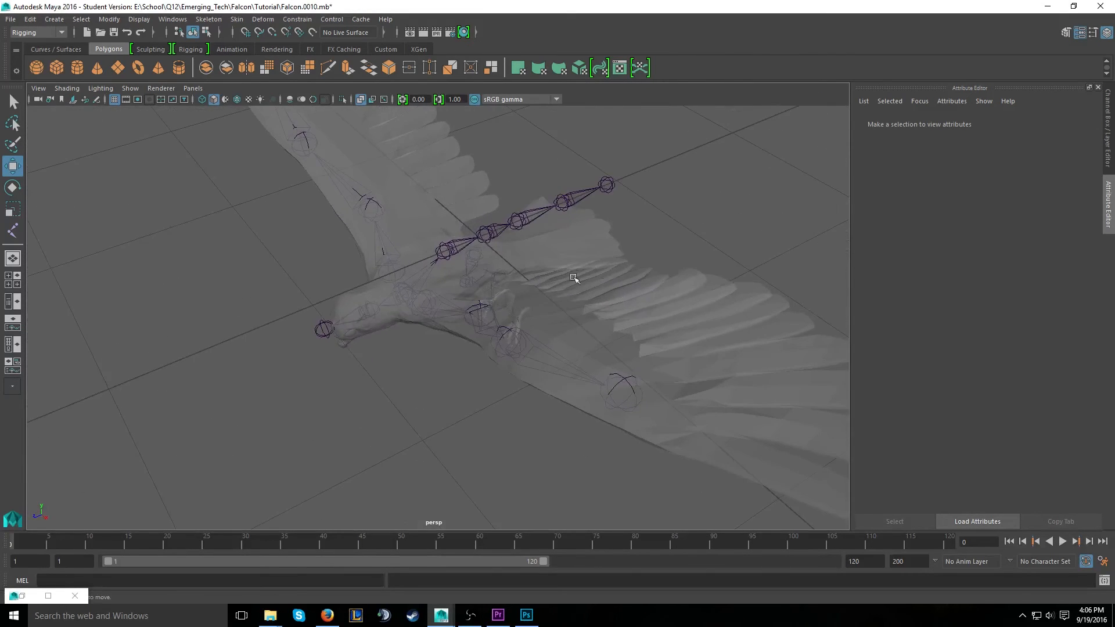
{"action": "left_click", "coordinate": [445, 251]}
{"action": "key", "text": "space"}
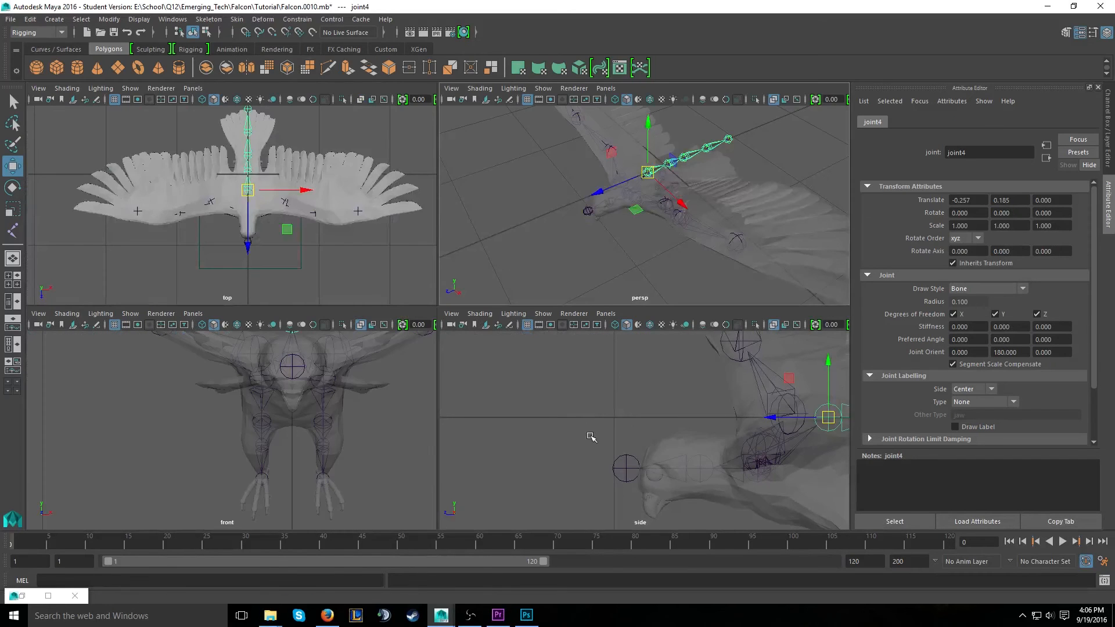
{"action": "left_click", "coordinate": [707, 428]}
{"action": "scroll", "coordinate": [535, 391], "scroll_direction": "up", "scroll_amount": 3}
{"action": "key", "text": "space"}
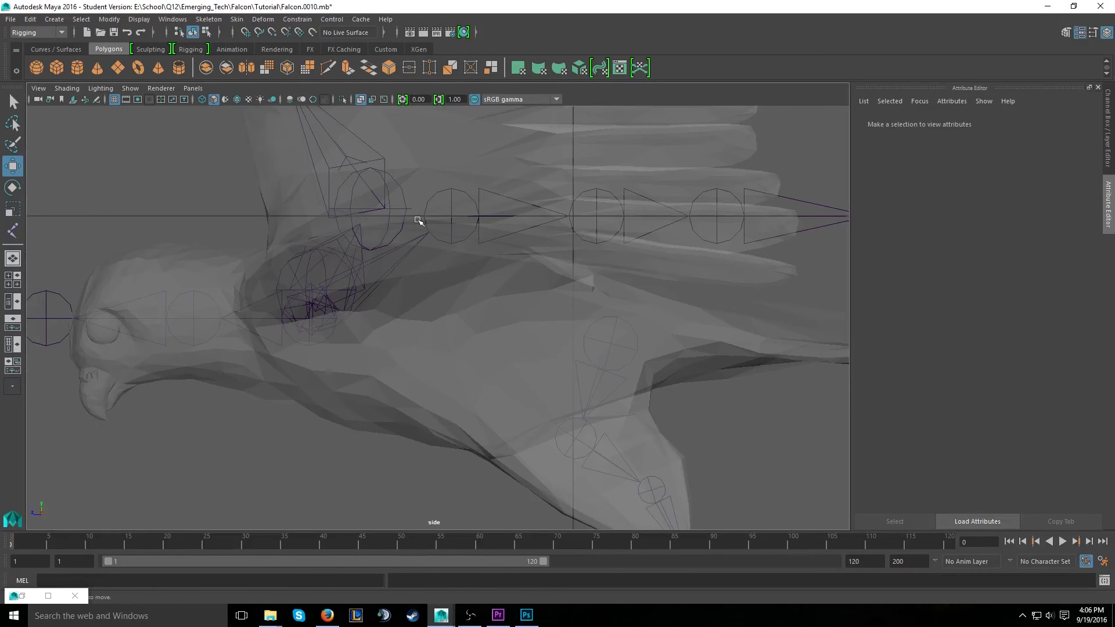
{"action": "left_click", "coordinate": [433, 203]}
{"action": "left_click_drag", "start_coordinate": [451, 167], "coordinate": [451, 270]}
Lower the remaining tail chain joints one by one to follow the lower back and tail feathers to the tail tip
{"action": "middle_click_drag", "start_coordinate": [710, 310], "coordinate": [529, 261], "text": "alt"}
{"action": "left_click", "coordinate": [534, 249]}
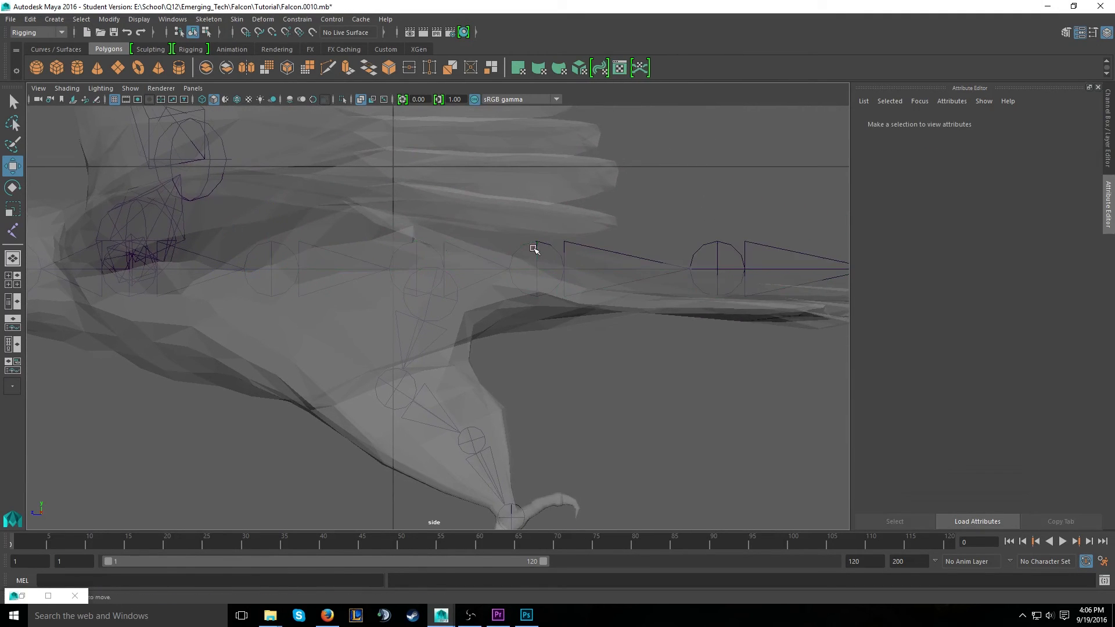
{"action": "left_click", "coordinate": [430, 247]}
{"action": "left_click_drag", "start_coordinate": [416, 219], "coordinate": [419, 230]}
{"action": "left_click", "coordinate": [538, 253]}
{"action": "left_click_drag", "start_coordinate": [537, 233], "coordinate": [536, 252]}
{"action": "middle_click_drag", "start_coordinate": [715, 271], "coordinate": [593, 249], "text": "alt"}
{"action": "left_click", "coordinate": [593, 248]}
{"action": "left_click_drag", "start_coordinate": [596, 232], "coordinate": [597, 235]}
{"action": "left_click", "coordinate": [776, 259]}
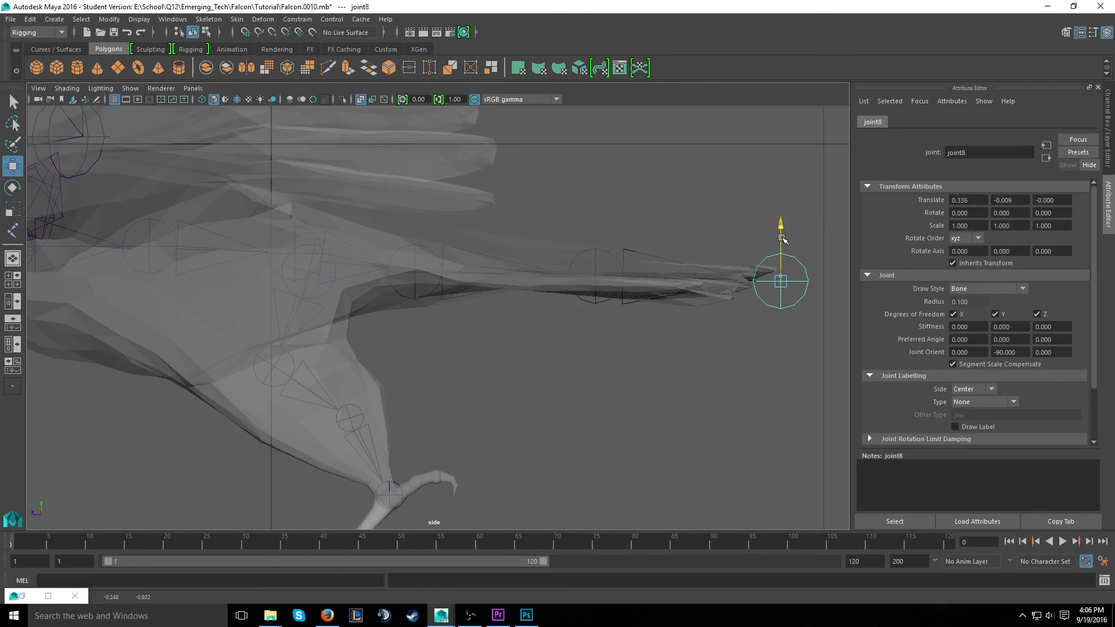
Parent both leg chains' root joints to the spine joint between the hips, and clear the selection
{"action": "key", "text": "space"}
{"action": "left_click", "coordinate": [528, 271]}
{"action": "left_click_drag", "start_coordinate": [529, 271], "coordinate": [690, 218], "text": "alt"}
{"action": "key", "text": "space"}
{"action": "left_click_drag", "start_coordinate": [490, 314], "coordinate": [608, 381], "text": "alt"}
{"action": "left_click", "coordinate": [562, 369]}
{"action": "left_click", "coordinate": [608, 381]}
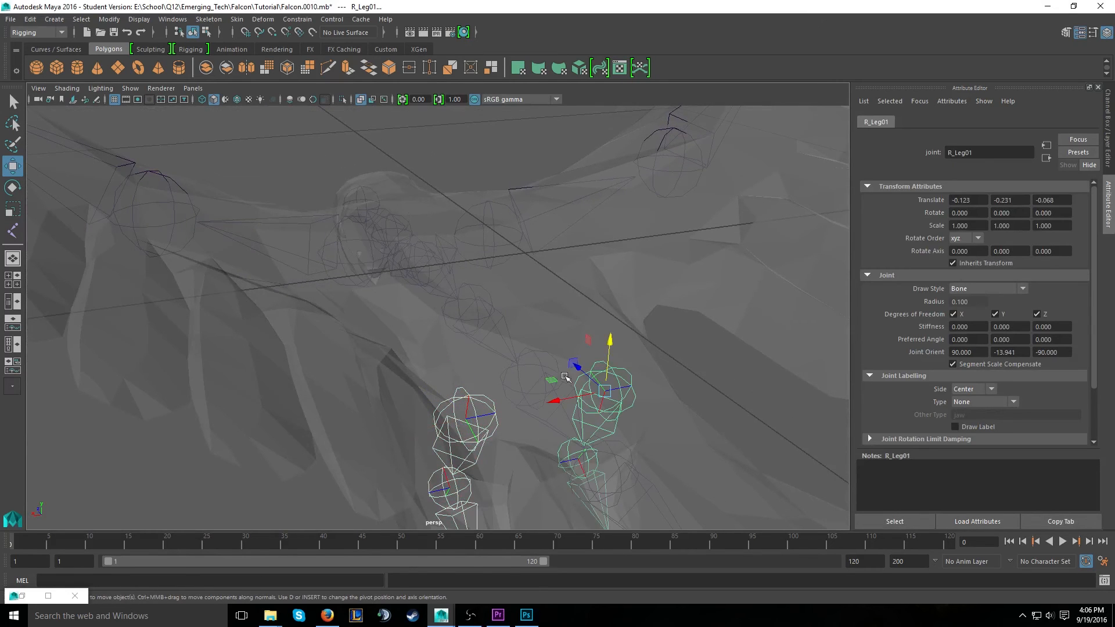
{"action": "left_click", "coordinate": [540, 360]}
{"action": "key", "text": "p"}
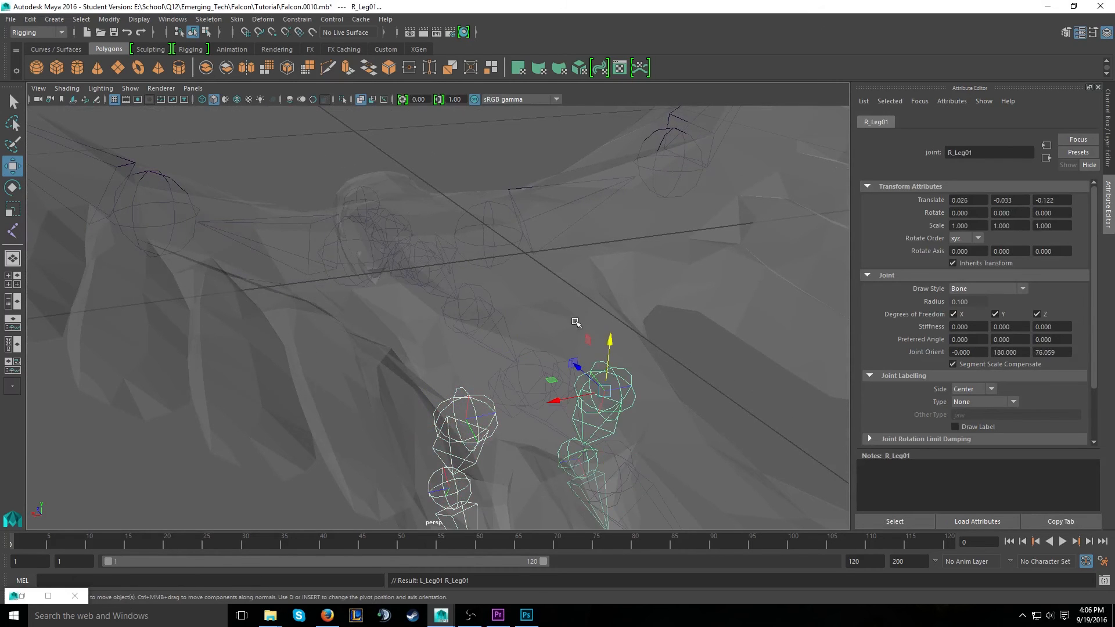
{"action": "left_click", "coordinate": [695, 385]}
Select the skeleton's root joint and examine the complete joint hierarchy from above and from the side
{"action": "scroll", "coordinate": [691, 386], "scroll_direction": "down", "scroll_amount": 3}
{"action": "left_click_drag", "start_coordinate": [429, 370], "coordinate": [526, 407], "text": "alt"}
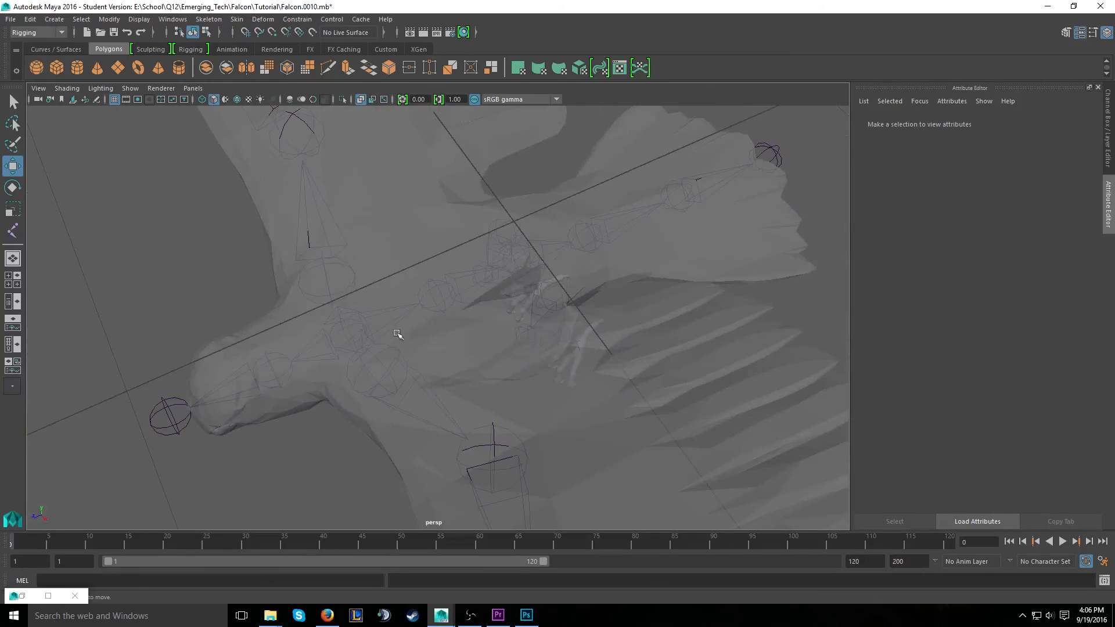
{"action": "left_click", "coordinate": [349, 326]}
{"action": "scroll", "coordinate": [370, 317], "scroll_direction": "down", "scroll_amount": 3}
{"action": "left_click_drag", "start_coordinate": [398, 348], "coordinate": [529, 395], "text": "alt"}
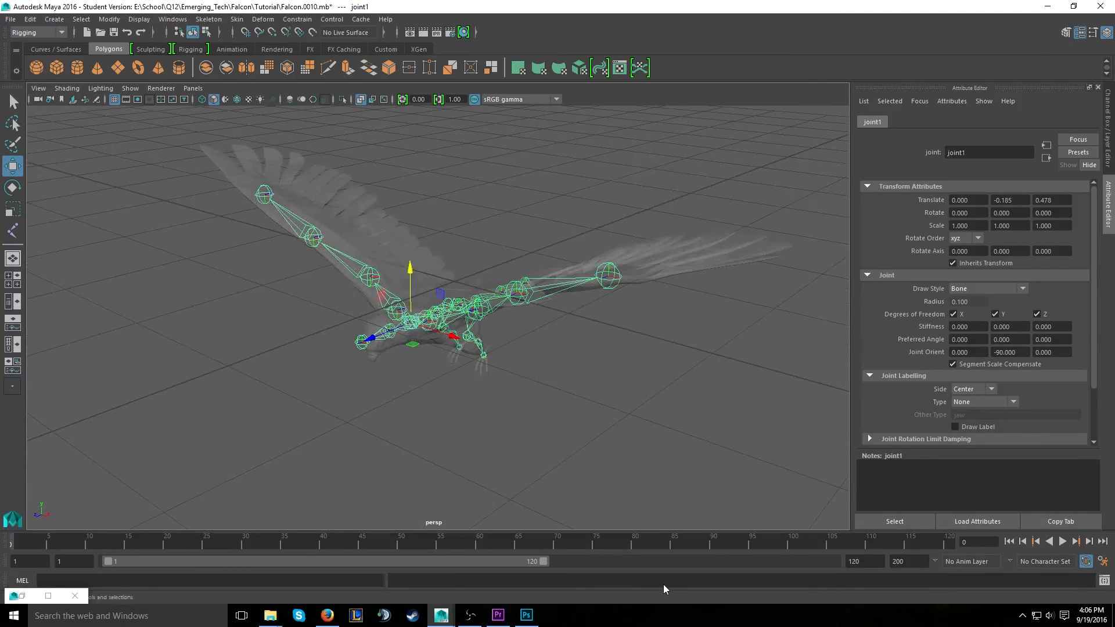
{"action": "left_click", "coordinate": [678, 626]}
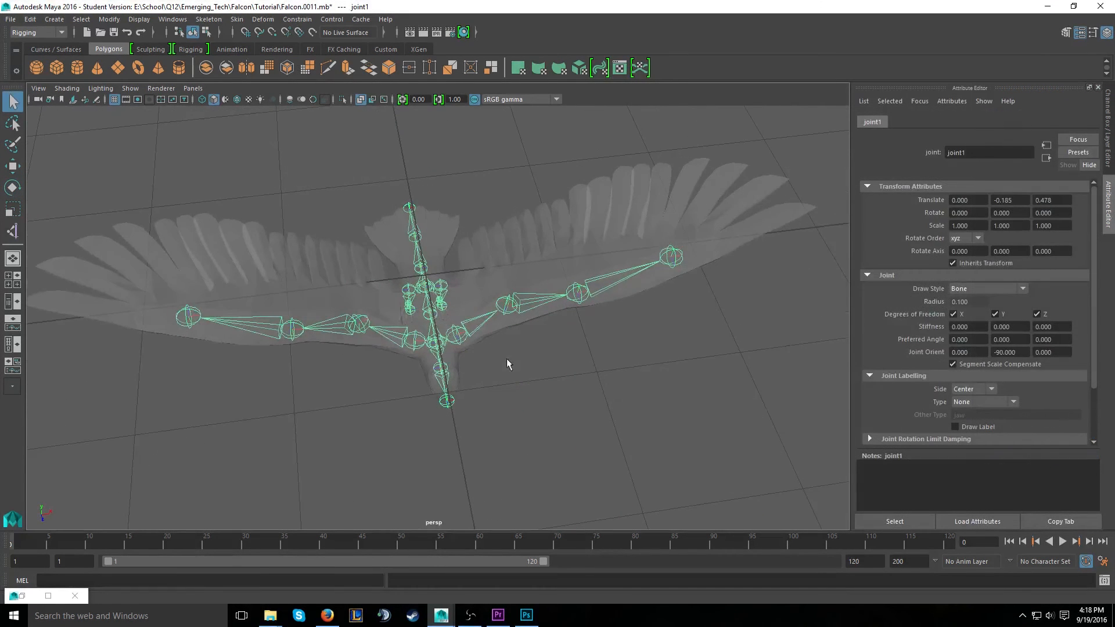
Create an IK handle on the left wing from L_Wing01 to the third wing joint
{"action": "left_click", "coordinate": [454, 323]}
{"action": "scroll", "coordinate": [217, 202], "scroll_direction": "up", "scroll_amount": 3}
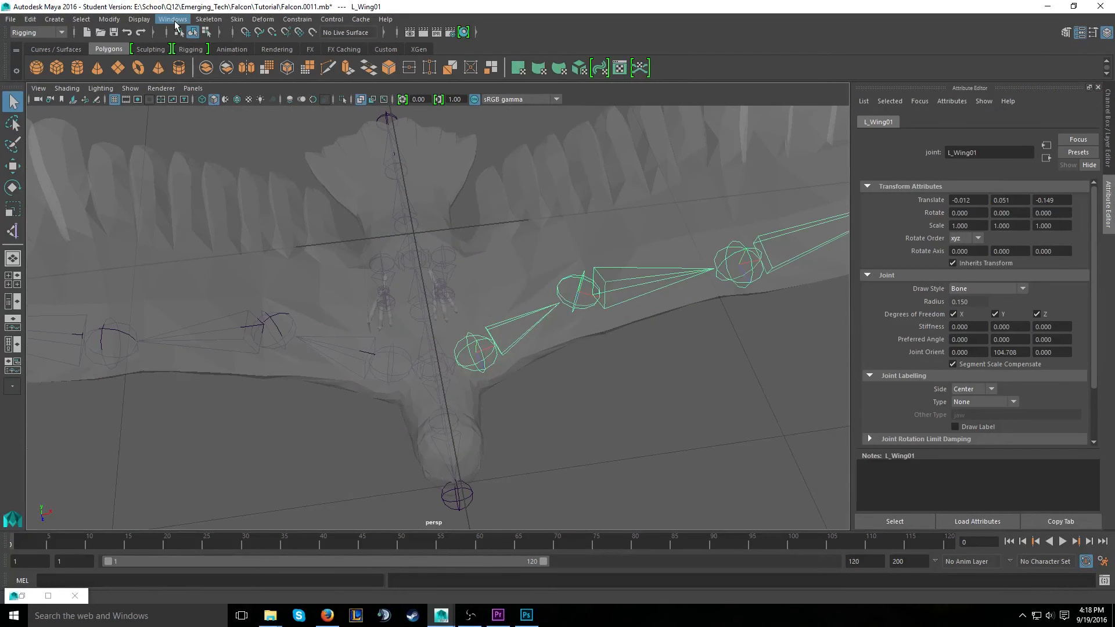
{"action": "left_click", "coordinate": [201, 21]}
{"action": "left_click", "coordinate": [238, 165]}
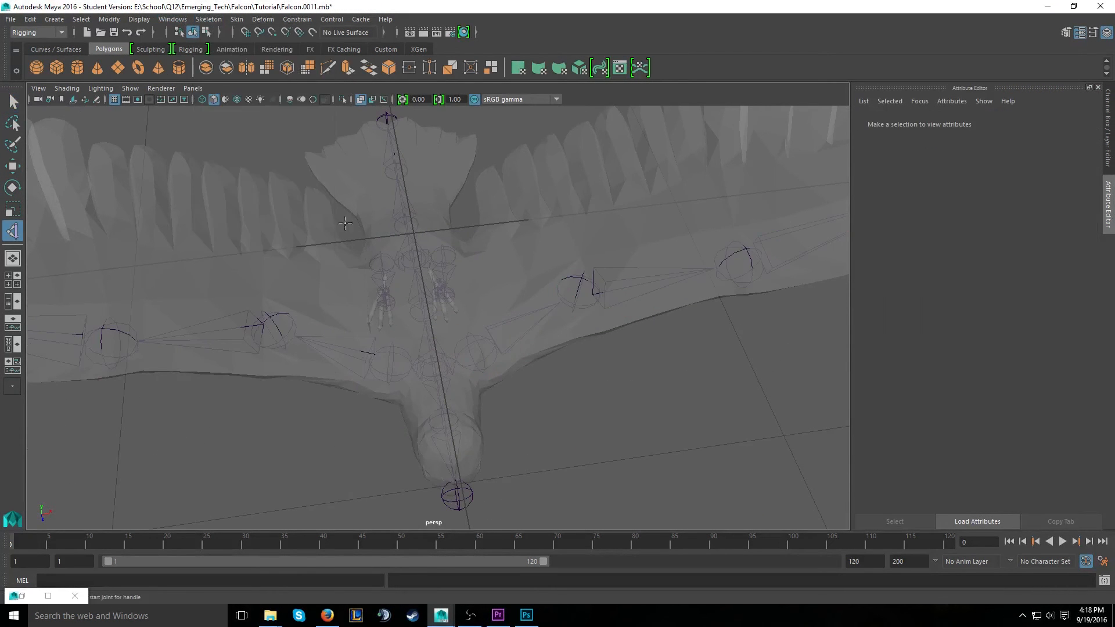
{"action": "left_click", "coordinate": [470, 335]}
{"action": "left_click", "coordinate": [742, 253]}
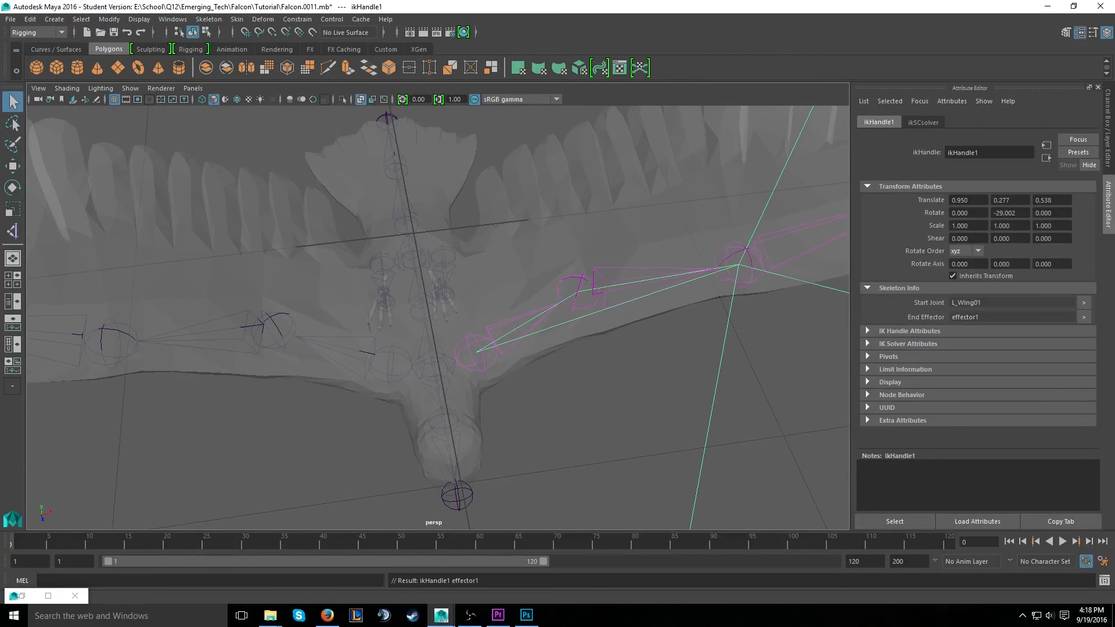
Create a second IK handle on the left wing from L_Wing02 to the wing's end joint
{"action": "left_click", "coordinate": [214, 21]}
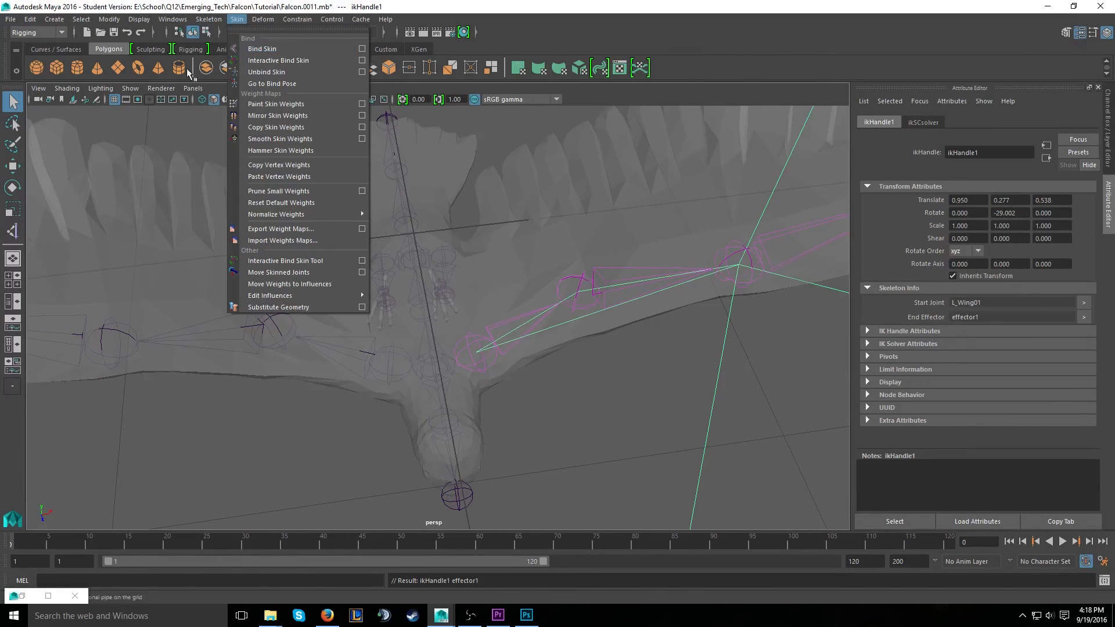
{"action": "left_click", "coordinate": [12, 231]}
{"action": "left_click", "coordinate": [568, 295]}
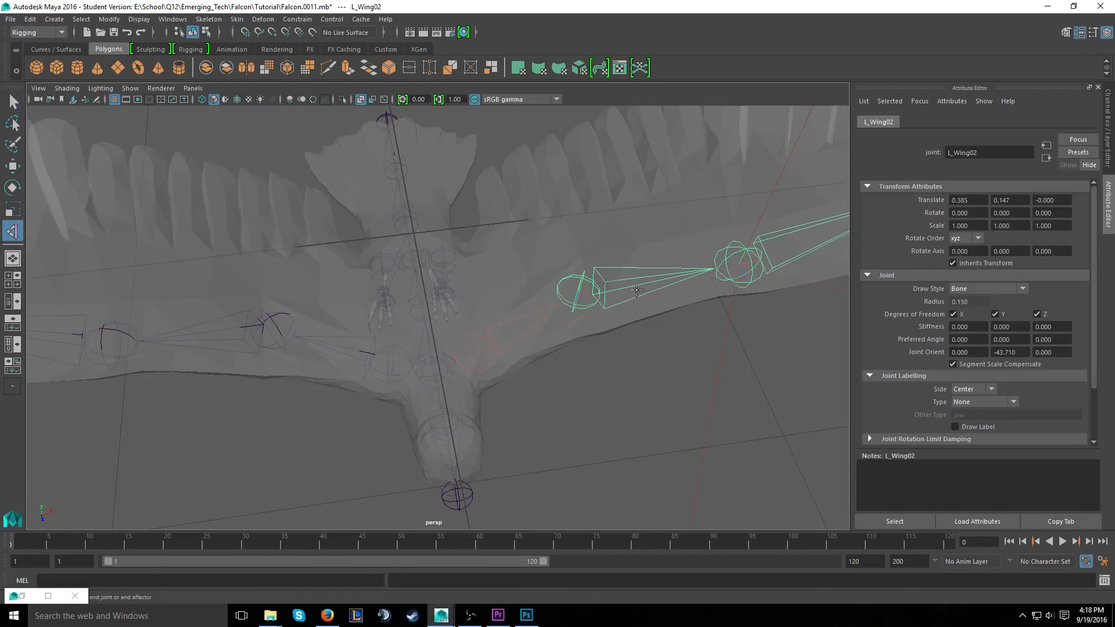
{"action": "left_click_drag", "start_coordinate": [568, 295], "coordinate": [574, 315], "text": "alt"}
{"action": "left_click", "coordinate": [843, 197]}
Create an IK handle on the left leg from L_Leg01 to the third leg joint
{"action": "left_click_drag", "start_coordinate": [769, 227], "coordinate": [420, 273], "text": "alt"}
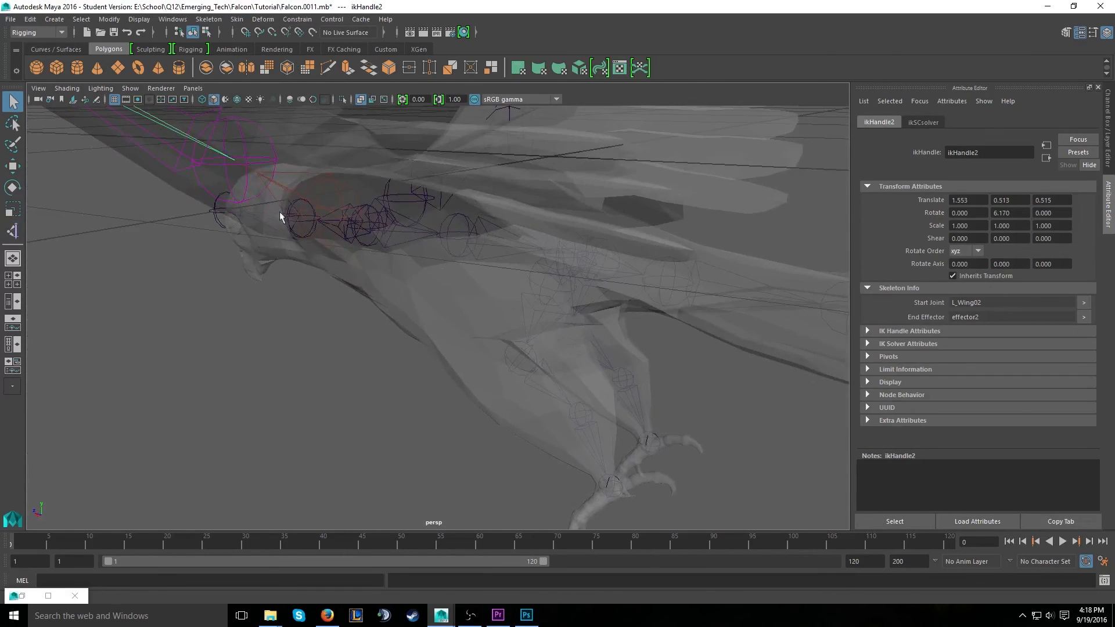
{"action": "left_click", "coordinate": [12, 231]}
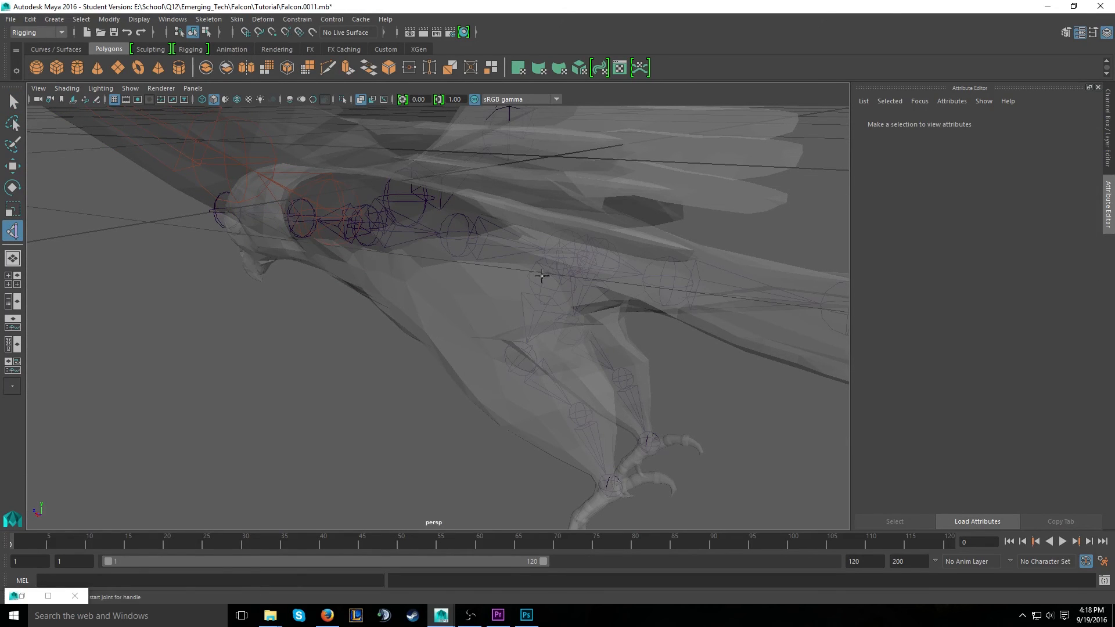
{"action": "left_click", "coordinate": [543, 281]}
{"action": "left_click", "coordinate": [581, 414]}
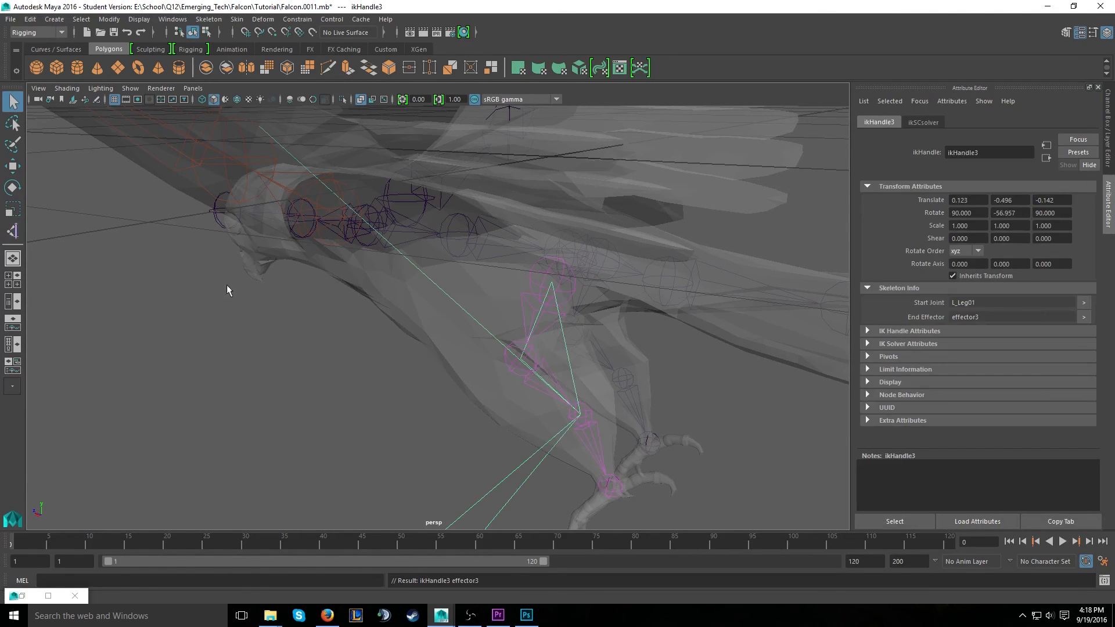
Create a second IK handle on the left leg from its second joint to the ankle joint at the foot
{"action": "left_click", "coordinate": [11, 231]}
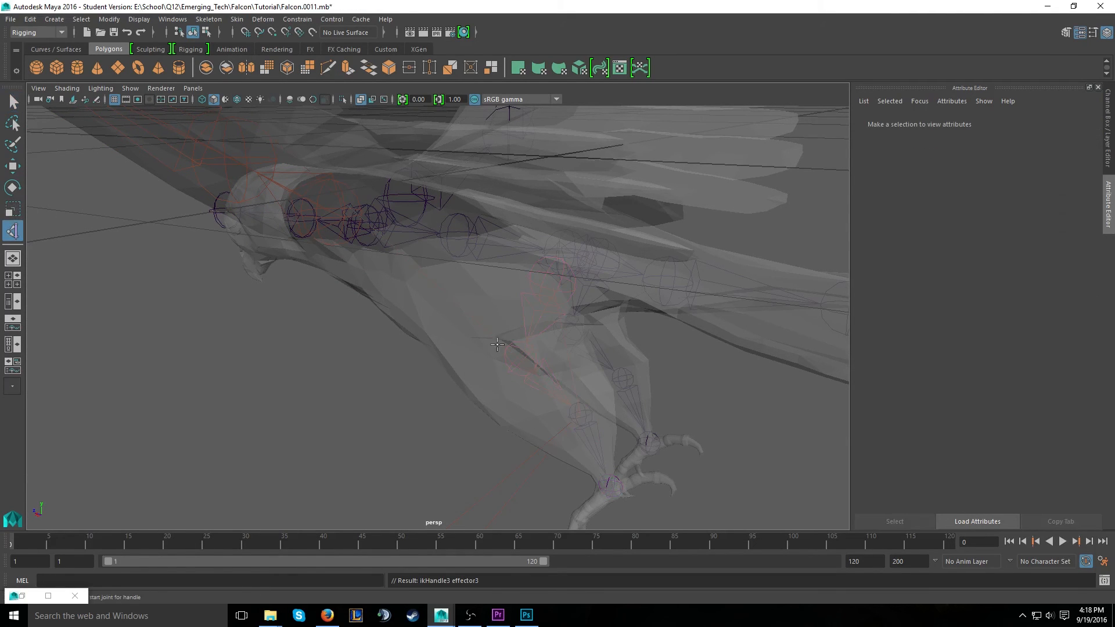
{"action": "left_click", "coordinate": [528, 351]}
{"action": "left_click", "coordinate": [610, 493]}
Delete the right wing joint chain and the right leg joint chain
{"action": "left_click_drag", "start_coordinate": [336, 251], "coordinate": [554, 284], "text": "alt"}
{"action": "right_click_drag", "start_coordinate": [554, 284], "coordinate": [416, 409], "text": "alt"}
{"action": "left_click_drag", "start_coordinate": [416, 409], "coordinate": [386, 351], "text": "alt"}
{"action": "left_click", "coordinate": [314, 404]}
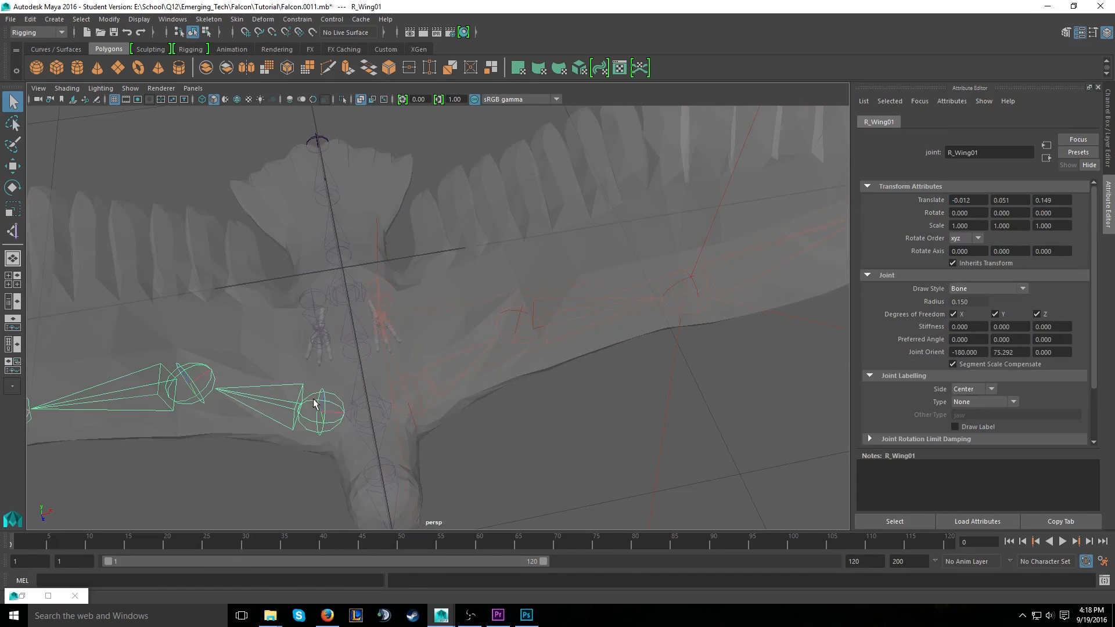
{"action": "key", "text": "Delete"}
{"action": "left_click", "coordinate": [312, 299]}
{"action": "key", "text": "Delete"}
Mirror the left wing chain with its IK handles across YZ using Behavior, replacing L_ with R_ in the joint names
{"action": "left_click", "coordinate": [413, 388]}
{"action": "left_click", "coordinate": [204, 24]}
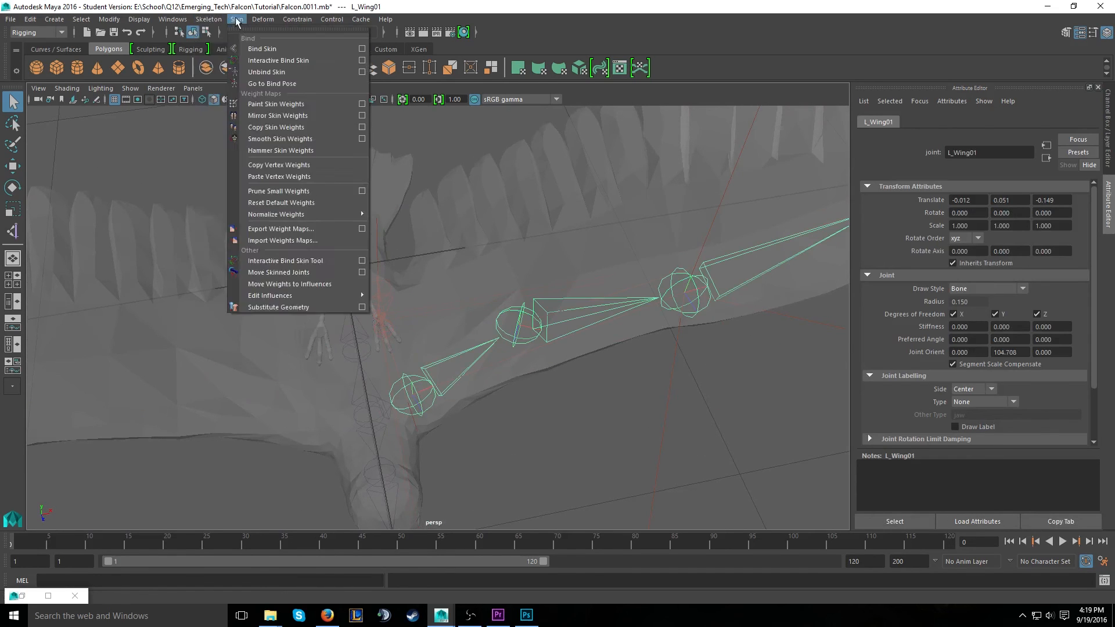
{"action": "left_click", "coordinate": [326, 72]}
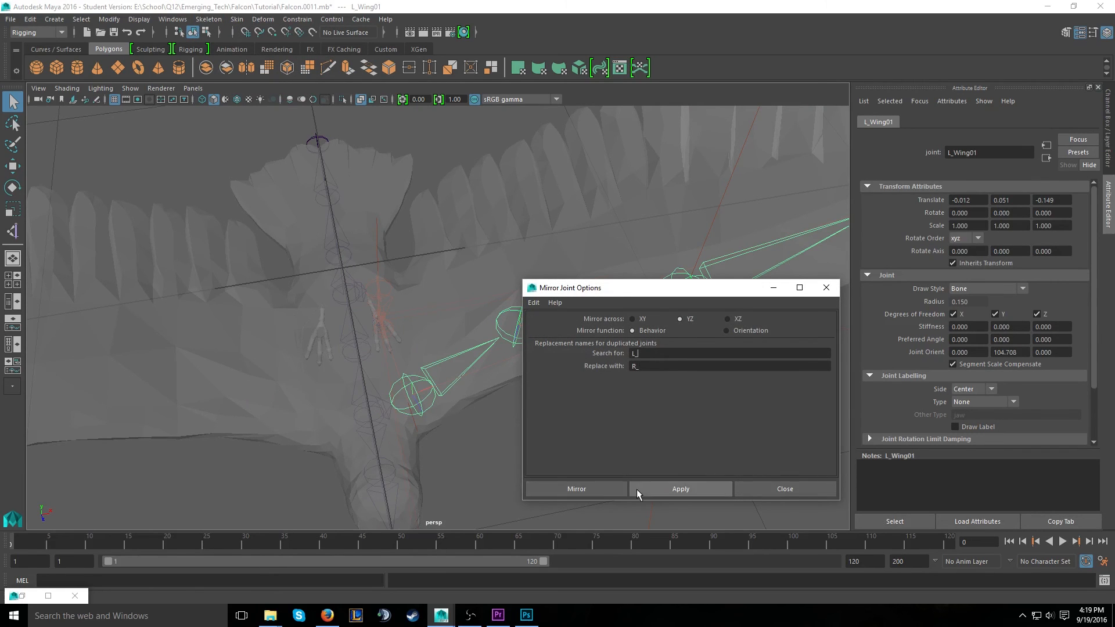
{"action": "left_click", "coordinate": [655, 488]}
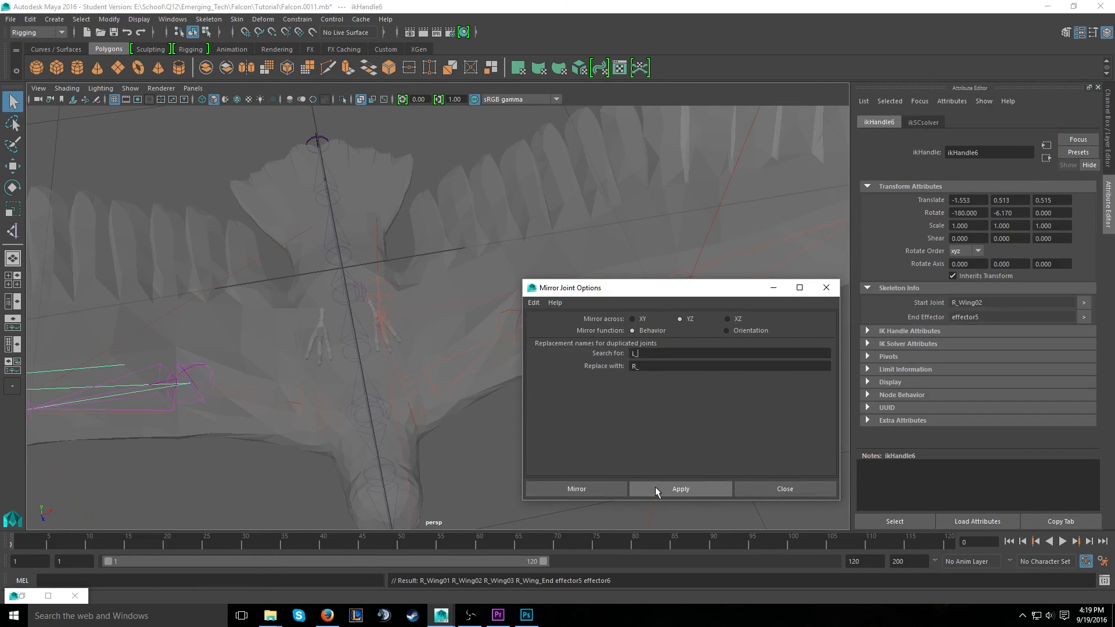
{"action": "left_click", "coordinate": [826, 289]}
Mirror the left leg chain with its IK handles to the right side using the same mirror options, and clear the selection
{"action": "left_click", "coordinate": [381, 281]}
{"action": "left_click", "coordinate": [382, 281]}
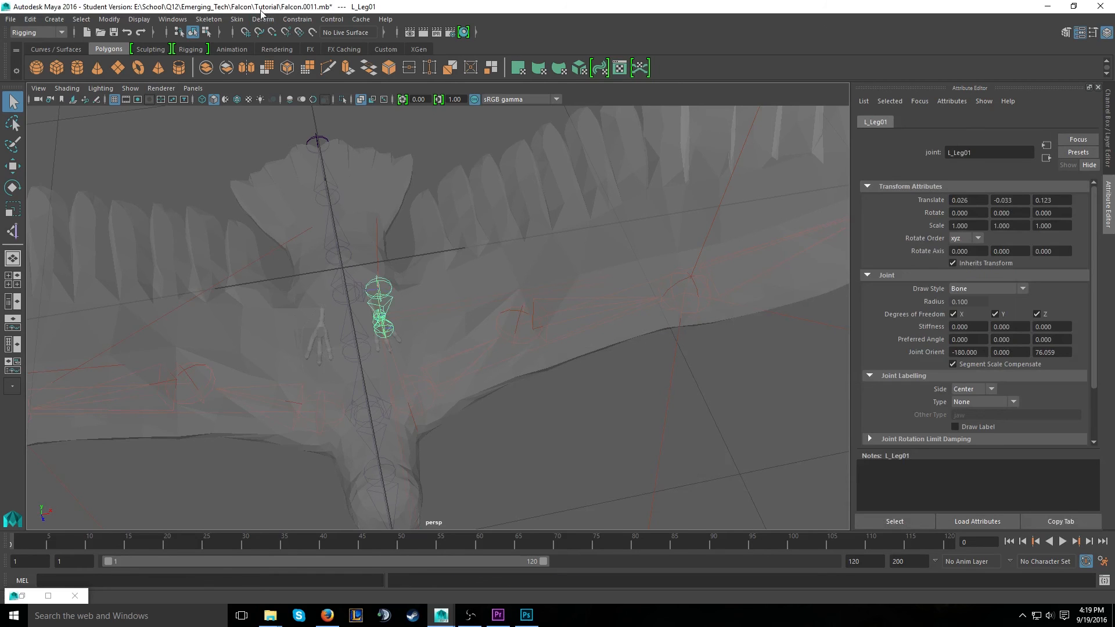
{"action": "left_click", "coordinate": [256, 21]}
{"action": "mouse_move", "coordinate": [238, 22]}
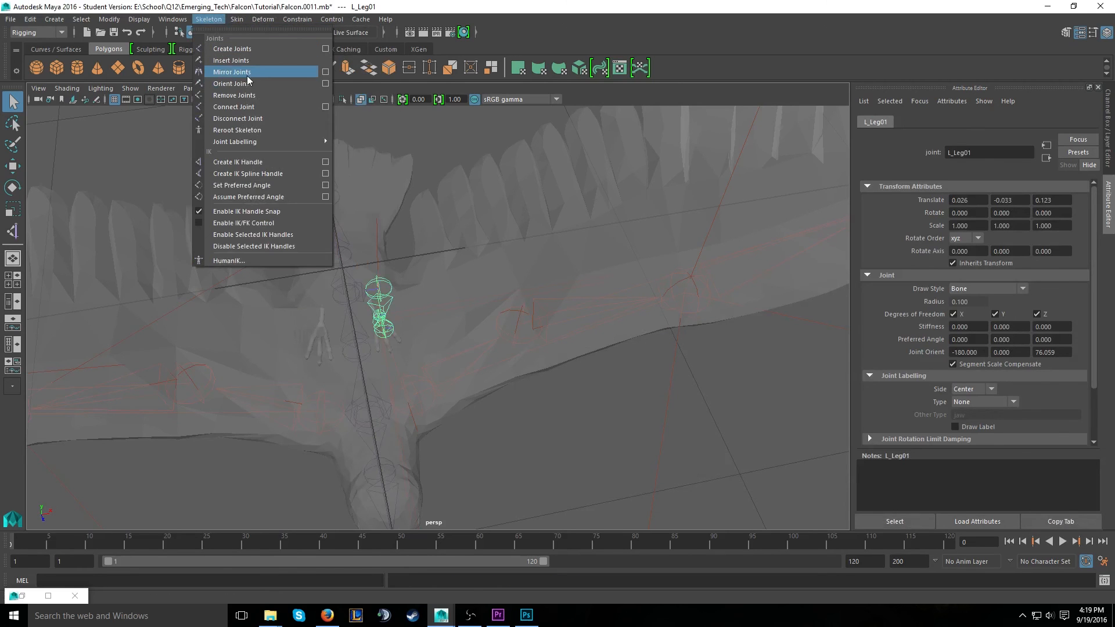
{"action": "left_click", "coordinate": [248, 73]}
{"action": "left_click", "coordinate": [612, 410]}
Select the skeleton's root joint and make the Mesh layer selectable
{"action": "scroll", "coordinate": [611, 410], "scroll_direction": "down", "scroll_amount": 3}
{"action": "left_click_drag", "start_coordinate": [598, 404], "coordinate": [535, 363], "text": "alt"}
{"action": "scroll", "coordinate": [536, 363], "scroll_direction": "down", "scroll_amount": 1}
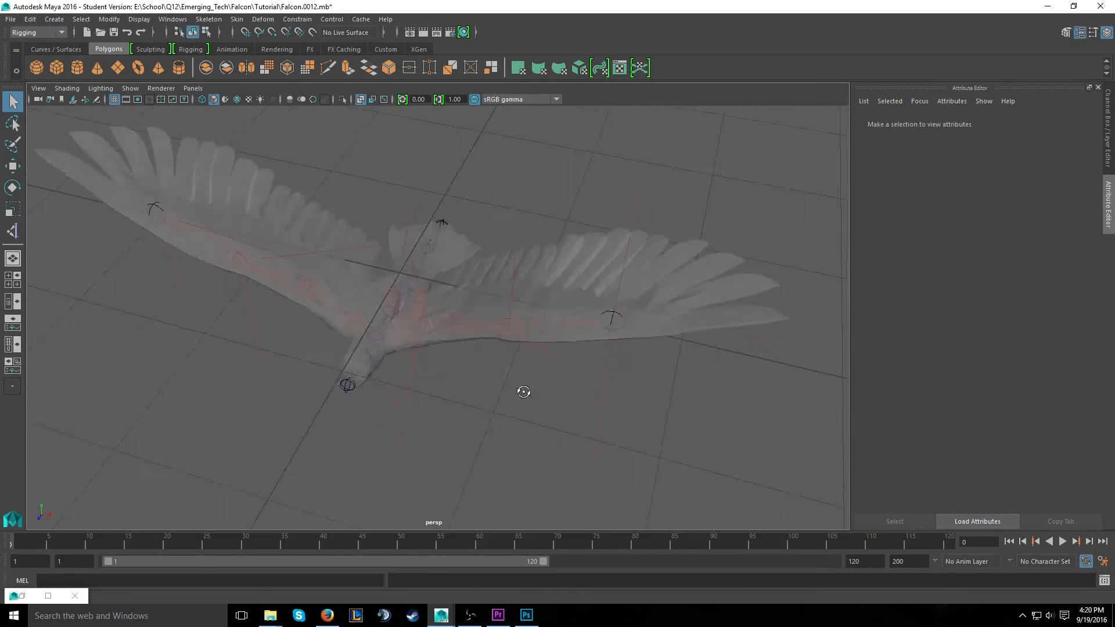
{"action": "left_click_drag", "start_coordinate": [523, 391], "coordinate": [517, 364], "text": "alt"}
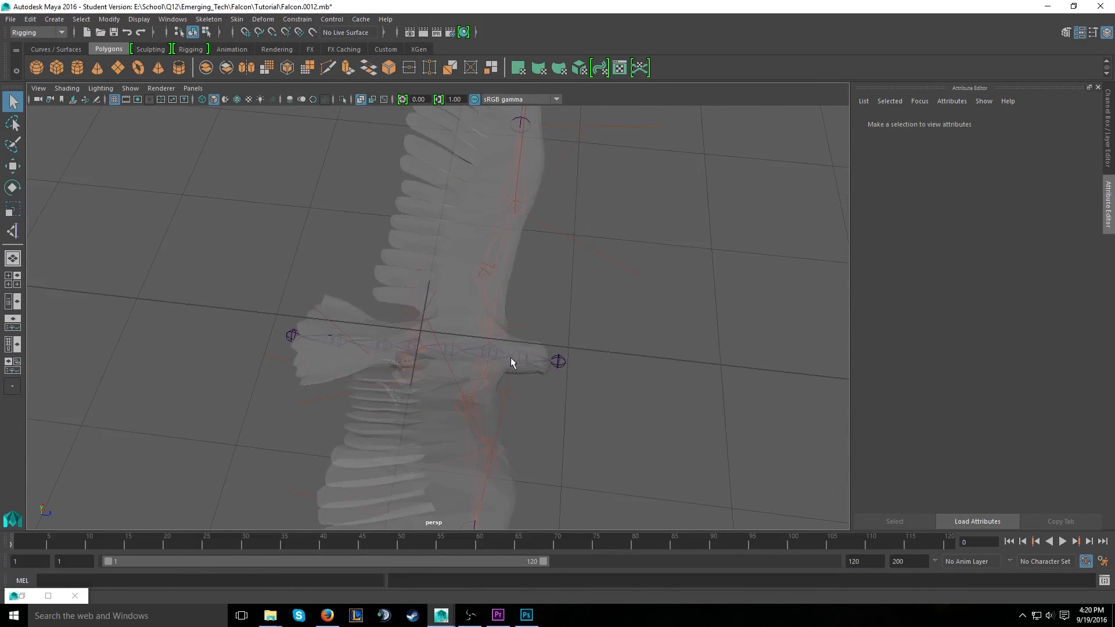
{"action": "left_click", "coordinate": [487, 353]}
{"action": "key", "text": "f"}
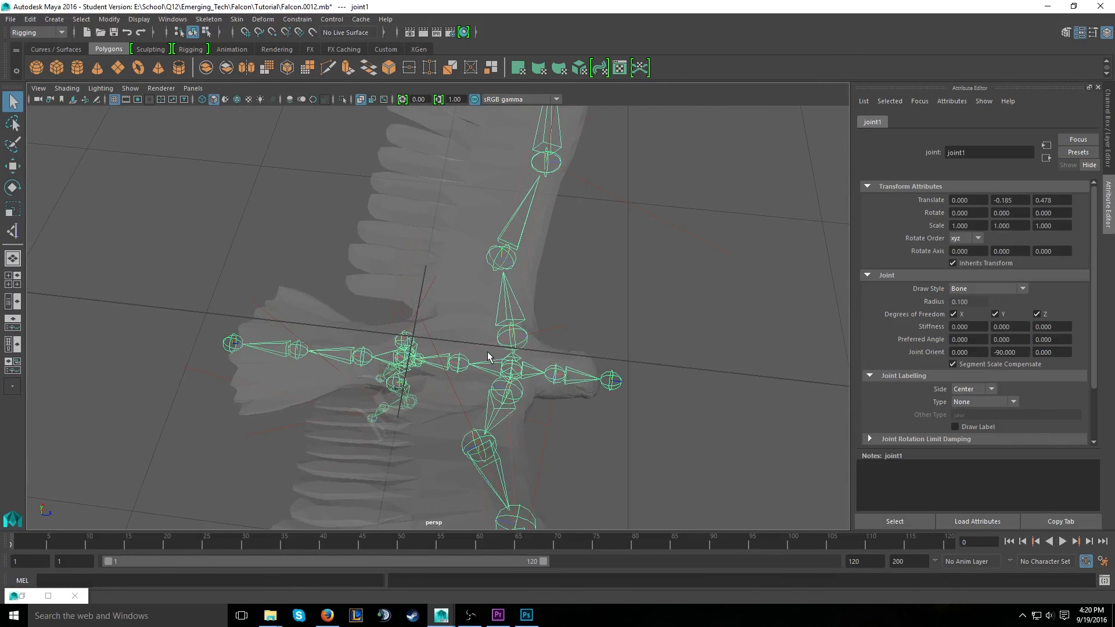
{"action": "left_click", "coordinate": [1105, 147]}
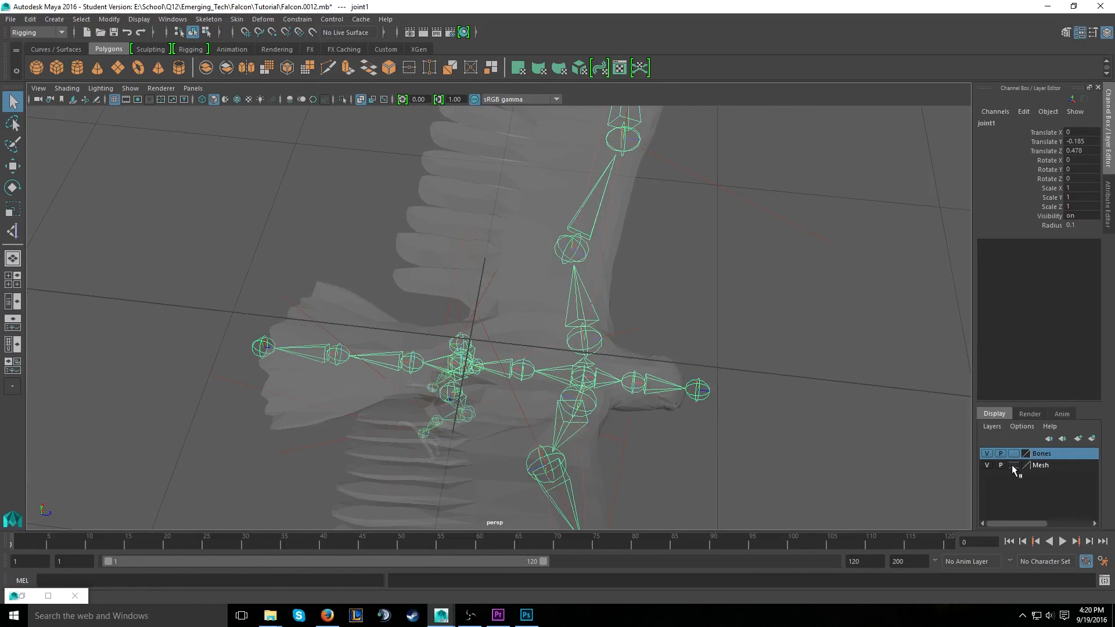
Add the falcon mesh to the root joint selection, bind it to the skeleton with Bind Skin, and clear the selection
{"action": "left_click", "coordinate": [536, 228]}
{"action": "key", "text": "f"}
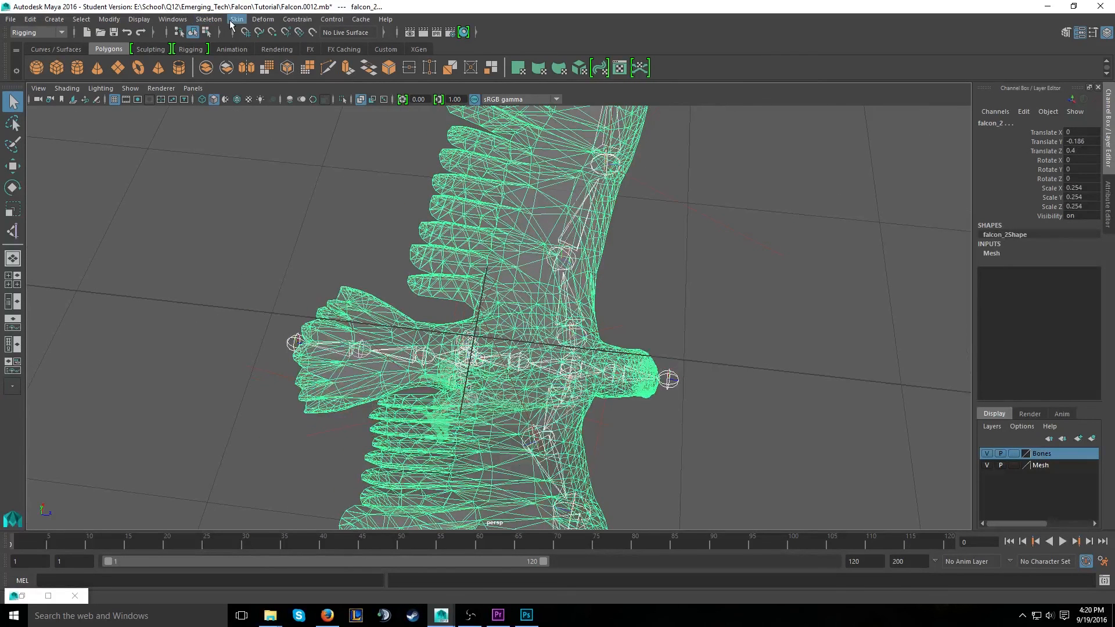
{"action": "left_click", "coordinate": [232, 21]}
{"action": "left_click", "coordinate": [255, 44]}
{"action": "left_click_drag", "start_coordinate": [512, 250], "coordinate": [715, 192], "text": "alt"}
{"action": "left_click", "coordinate": [714, 192]}
Try moving the left wing tip's IK handle to test how the wing bends, and undo the move
{"action": "left_click_drag", "start_coordinate": [389, 251], "coordinate": [499, 263], "text": "alt"}
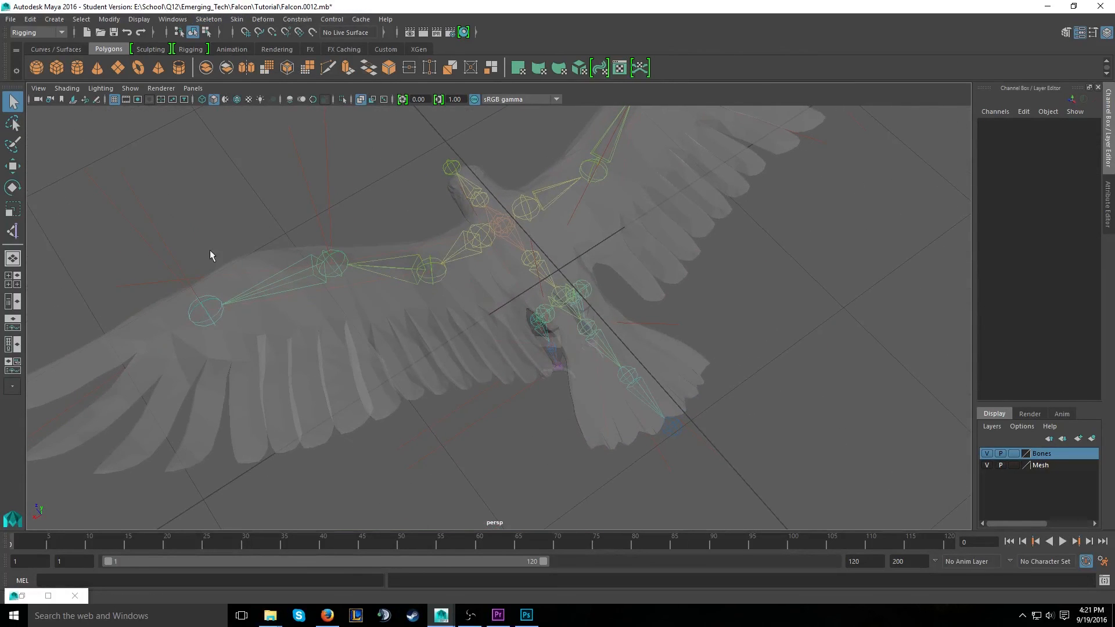
{"action": "left_click", "coordinate": [169, 260]}
{"action": "left_click_drag", "start_coordinate": [323, 276], "coordinate": [293, 254], "text": "alt"}
{"action": "key", "text": "w"}
{"action": "middle_click_drag", "start_coordinate": [241, 189], "coordinate": [281, 244]}
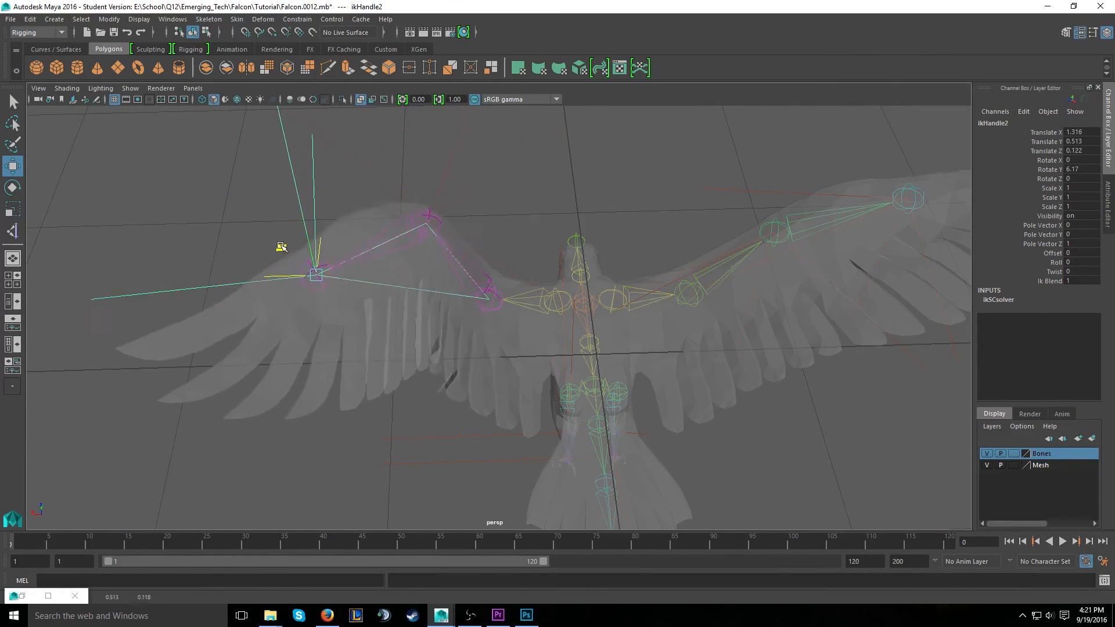
{"action": "left_click_drag", "start_coordinate": [281, 244], "coordinate": [235, 268]}
{"action": "key", "text": "ctrl+z"}
Try moving the left leg's upper IK handle to test how the thigh deforms
{"action": "left_click_drag", "start_coordinate": [445, 273], "coordinate": [545, 180], "text": "alt"}
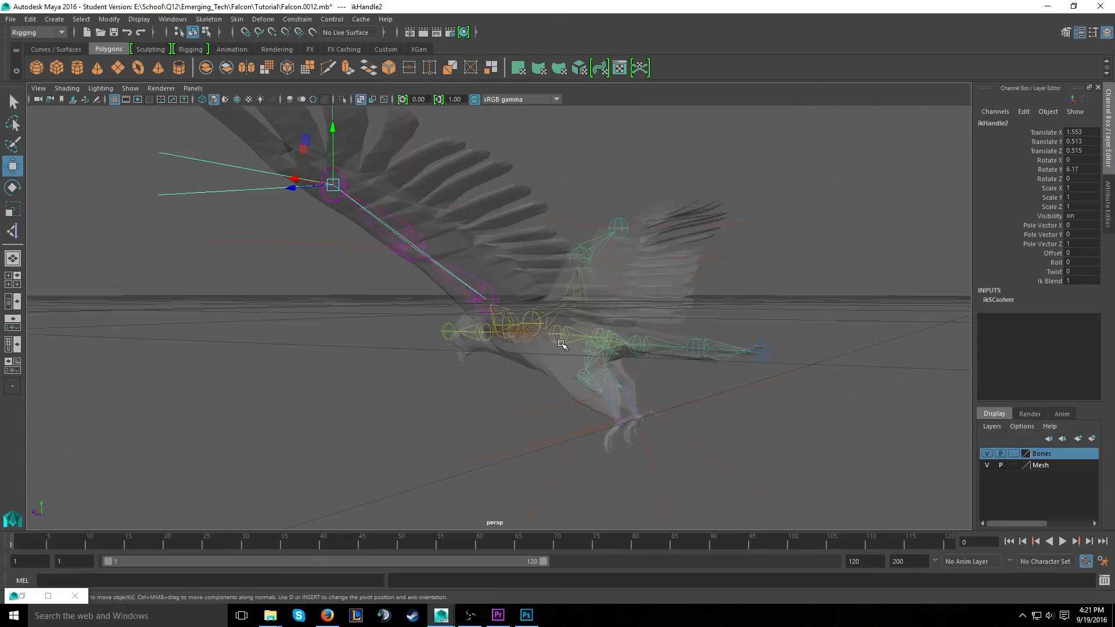
{"action": "left_click", "coordinate": [594, 378]}
{"action": "scroll", "coordinate": [594, 378], "scroll_direction": "up", "scroll_amount": 5}
{"action": "middle_click_drag", "start_coordinate": [596, 380], "coordinate": [517, 280], "text": "alt"}
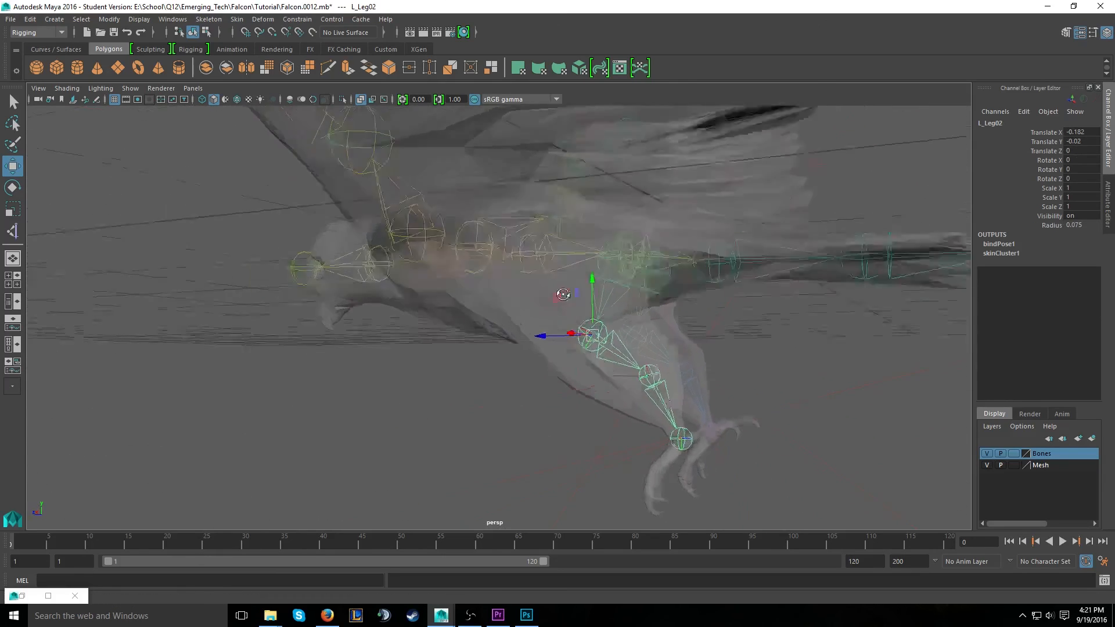
{"action": "left_click_drag", "start_coordinate": [517, 280], "coordinate": [574, 305], "text": "alt"}
{"action": "left_click", "coordinate": [530, 310]}
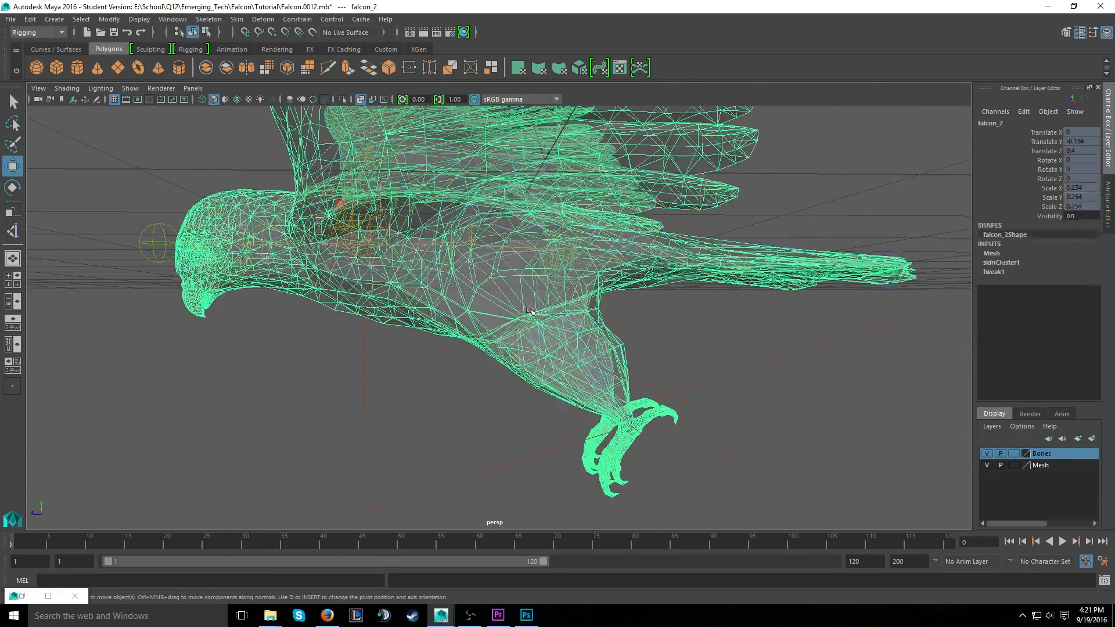
{"action": "left_click", "coordinate": [519, 312]}
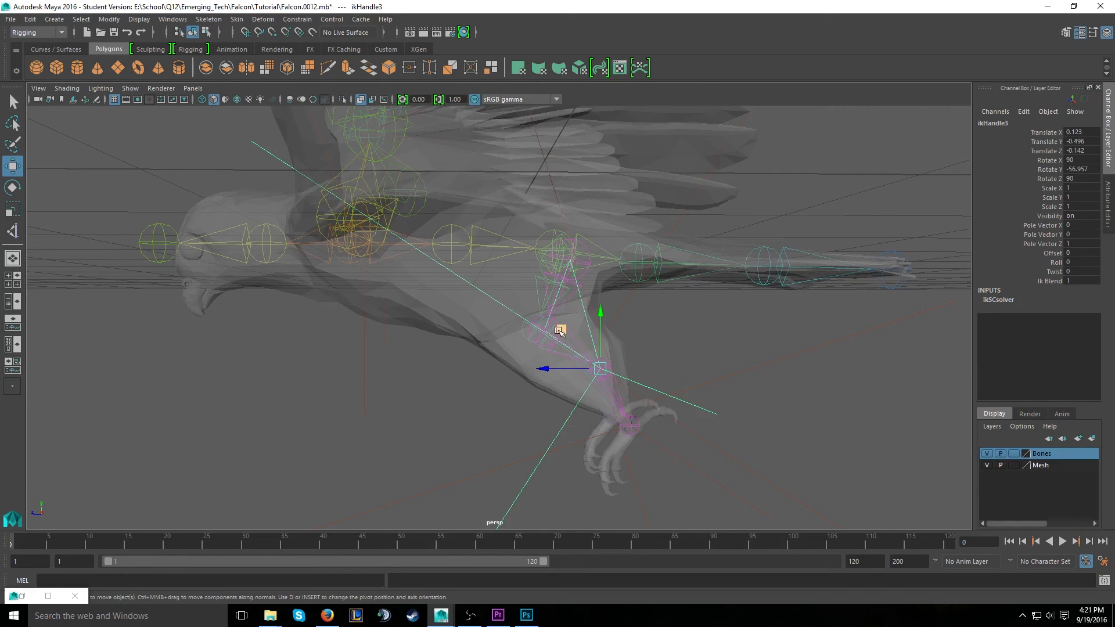
{"action": "middle_click_drag", "start_coordinate": [562, 329], "coordinate": [600, 314]}
Try moving the left leg's ankle IK handle back and forth to test the foot's motion
{"action": "left_click", "coordinate": [629, 427]}
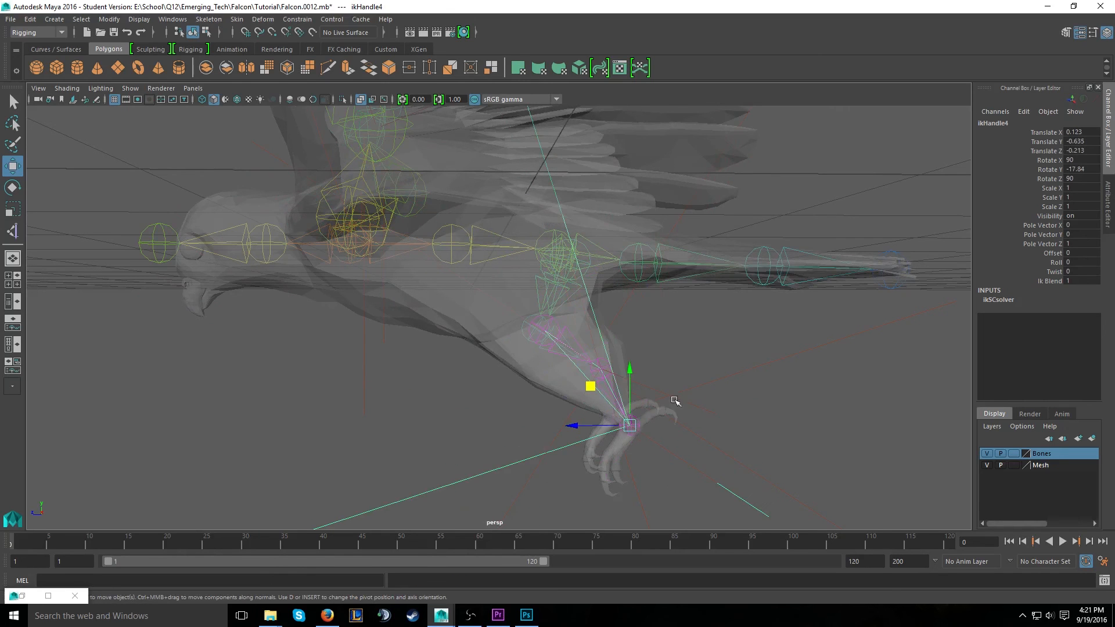
{"action": "left_click_drag", "start_coordinate": [675, 401], "coordinate": [679, 403], "text": "alt"}
{"action": "middle_click_drag", "start_coordinate": [615, 397], "coordinate": [564, 394]}
{"action": "left_click_drag", "start_coordinate": [563, 395], "coordinate": [633, 392]}
Try rotating the joint at the base of the tail about Z to test the tail feathers, and undo the rotation
{"action": "left_click_drag", "start_coordinate": [709, 341], "coordinate": [629, 302], "text": "alt"}
{"action": "left_click", "coordinate": [685, 274]}
{"action": "mouse_move", "coordinate": [685, 273]}
{"action": "left_mouse_down", "text": "alt"}
{"action": "mouse_move", "coordinate": [678, 301]}
{"action": "mouse_move", "coordinate": [609, 230]}
{"action": "mouse_move", "coordinate": [665, 275]}
{"action": "left_mouse_up", "text": "alt"}
{"action": "key", "text": "e"}
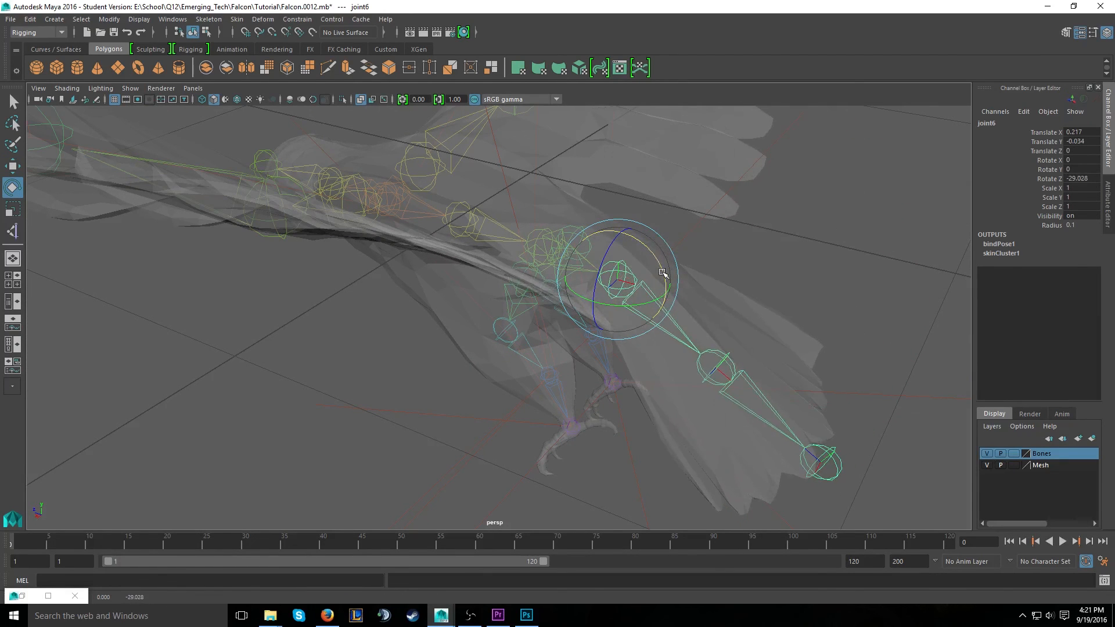
{"action": "key", "text": "ctrl+z"}
Try rotating the neck chain's second joint to test the head's deformation, and undo the rotation
{"action": "left_click_drag", "start_coordinate": [451, 252], "coordinate": [570, 278], "text": "alt"}
{"action": "left_click", "coordinate": [297, 392]}
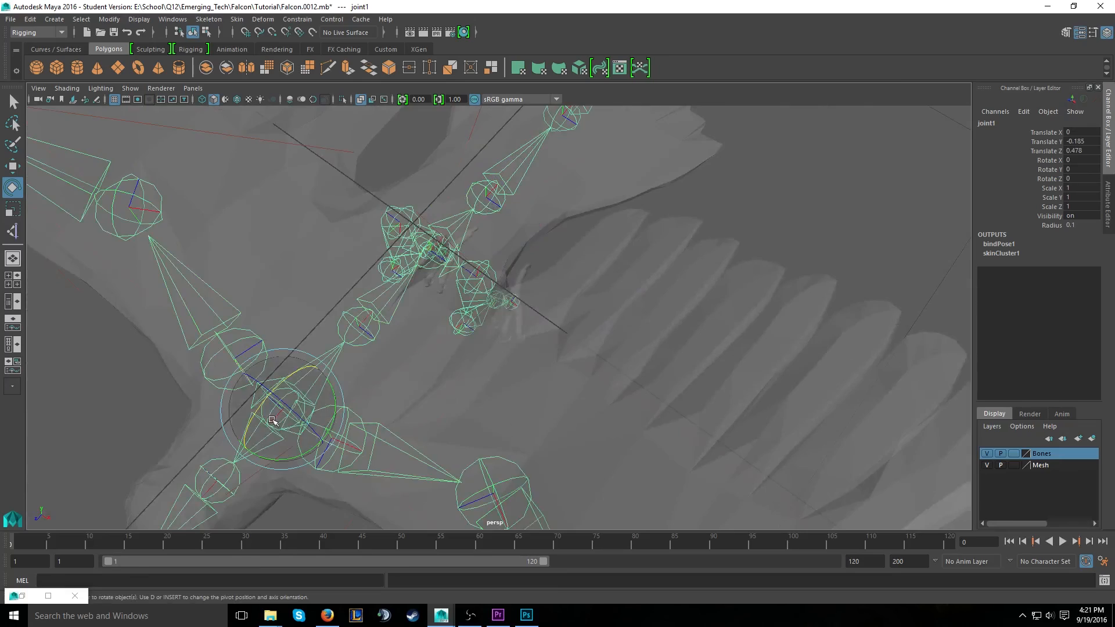
{"action": "middle_click_drag", "start_coordinate": [275, 415], "coordinate": [473, 297], "text": "alt"}
{"action": "scroll", "coordinate": [487, 273], "scroll_direction": "down", "scroll_amount": 4}
{"action": "scroll", "coordinate": [414, 272], "scroll_direction": "down", "scroll_amount": 2}
{"action": "middle_click_drag", "start_coordinate": [558, 142], "coordinate": [626, 217], "text": "alt"}
{"action": "left_click", "coordinate": [641, 230]}
{"action": "left_click_drag", "start_coordinate": [584, 327], "coordinate": [652, 207], "text": "alt"}
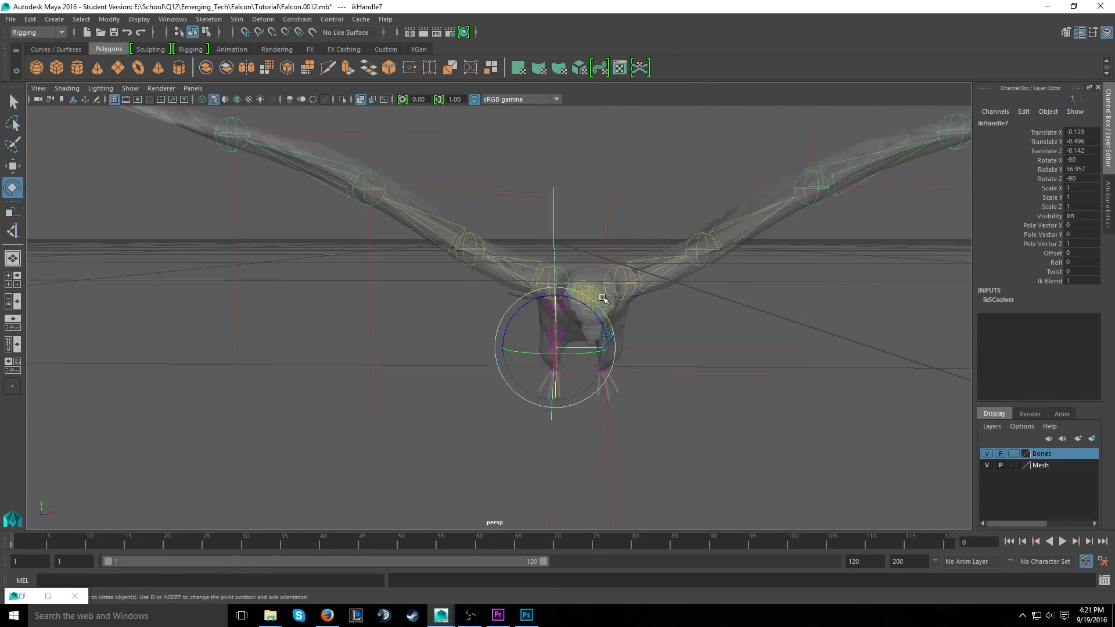
{"action": "left_click", "coordinate": [596, 298]}
{"action": "left_click_drag", "start_coordinate": [678, 286], "coordinate": [521, 294], "text": "alt"}
{"action": "scroll", "coordinate": [530, 293], "scroll_direction": "up", "scroll_amount": 3}
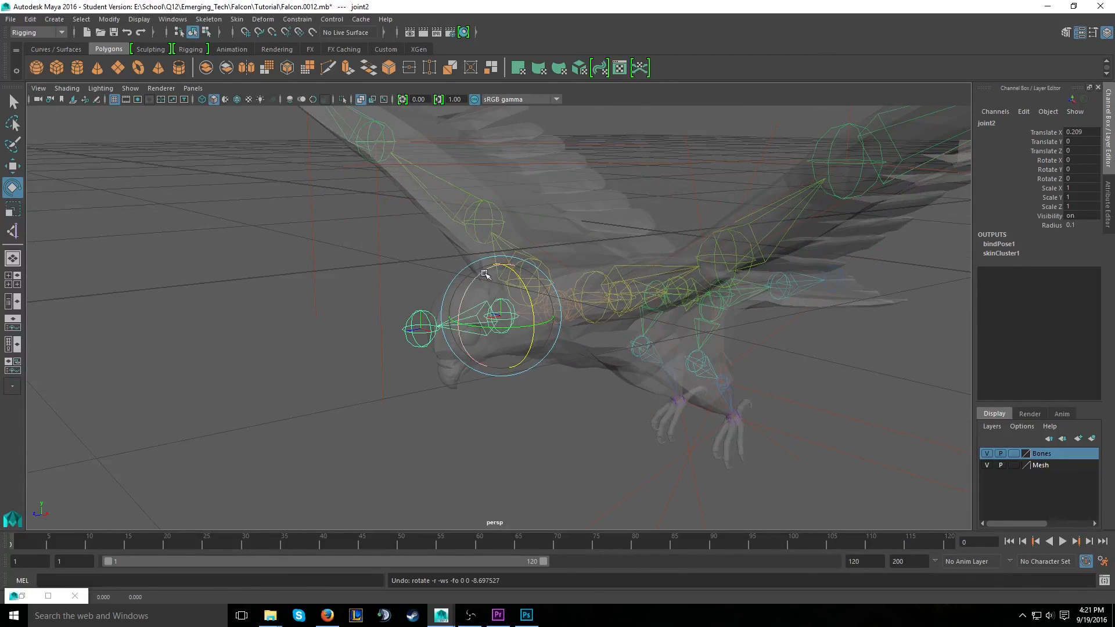
{"action": "key", "text": "ctrl+z"}
Try rotating the right wing's root joint R_Wing01 to test the wing, undo the rotation, and clear the selection
{"action": "left_click_drag", "start_coordinate": [802, 371], "coordinate": [735, 421], "text": "alt"}
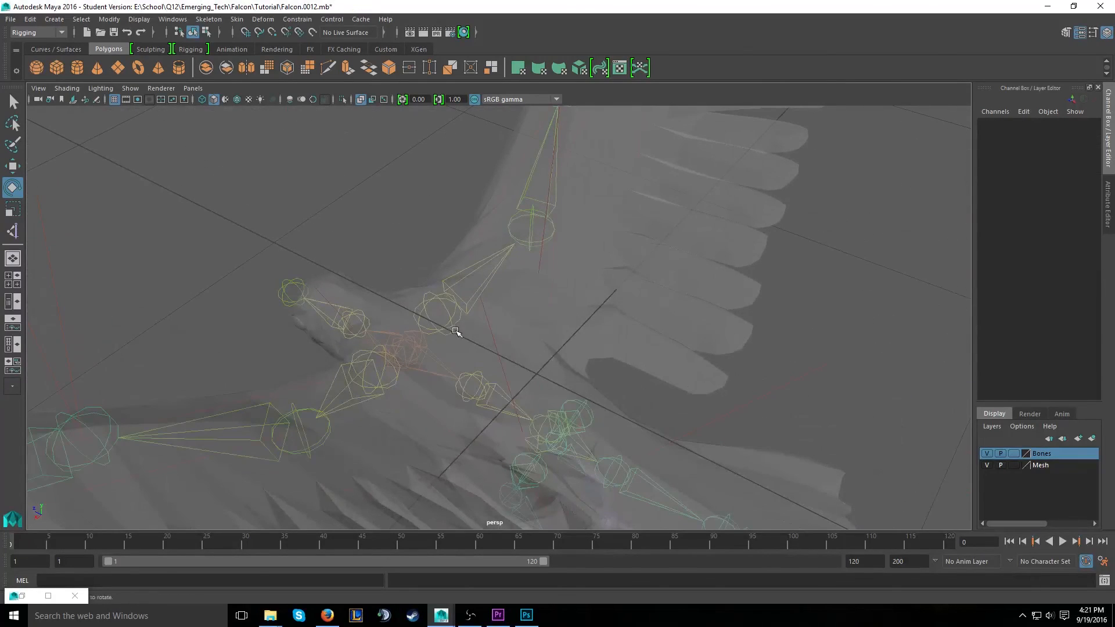
{"action": "left_click", "coordinate": [449, 304]}
{"action": "mouse_move", "coordinate": [433, 283]}
{"action": "left_mouse_down"}
{"action": "mouse_move", "coordinate": [461, 291]}
{"action": "mouse_move", "coordinate": [465, 269]}
{"action": "mouse_move", "coordinate": [428, 279]}
{"action": "left_mouse_up"}
{"action": "key", "text": "ctrl+z"}
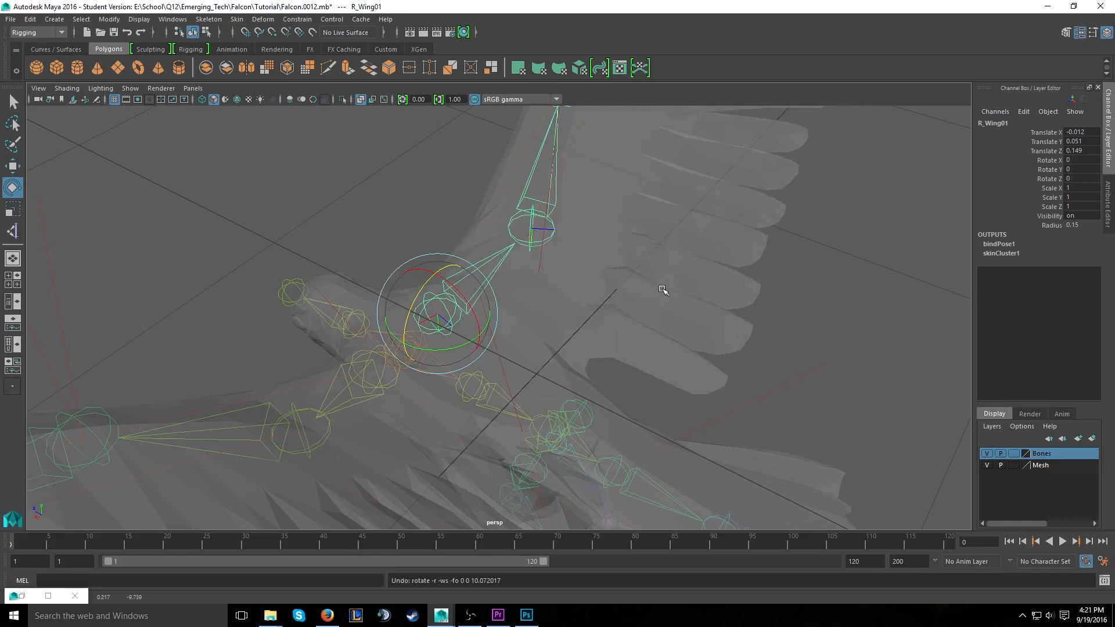
{"action": "scroll", "coordinate": [753, 267], "scroll_direction": "down", "scroll_amount": 8}
{"action": "left_click", "coordinate": [766, 249]}
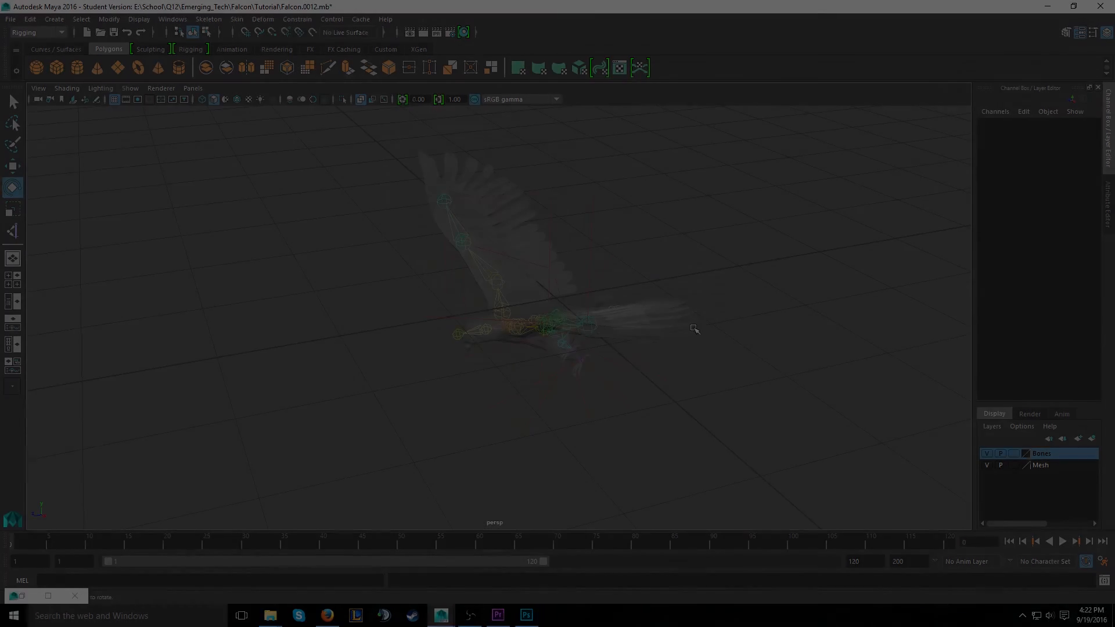